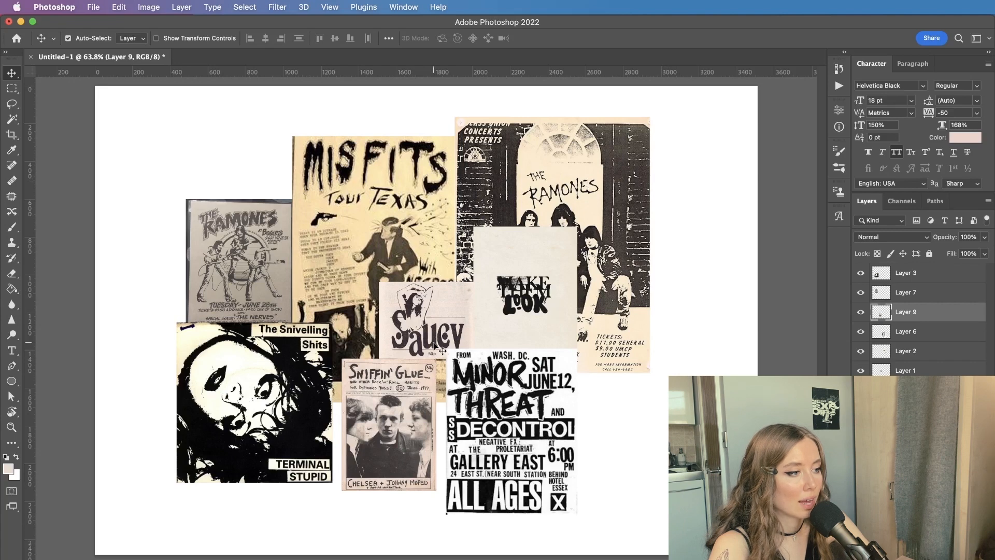
pyautogui.scroll(2, 548, 223)
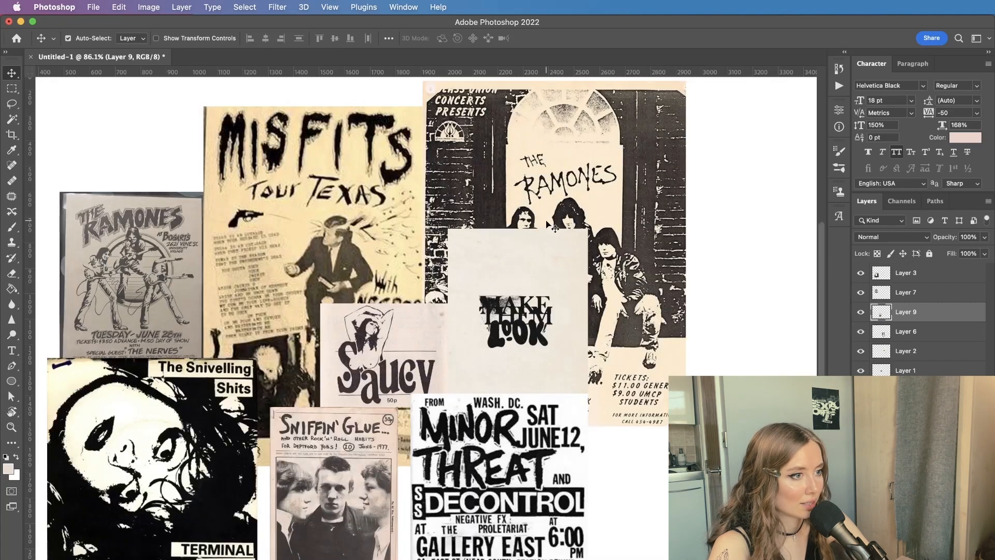
pyautogui.moveTo(403, 314); pyautogui.dragTo(472, 311)
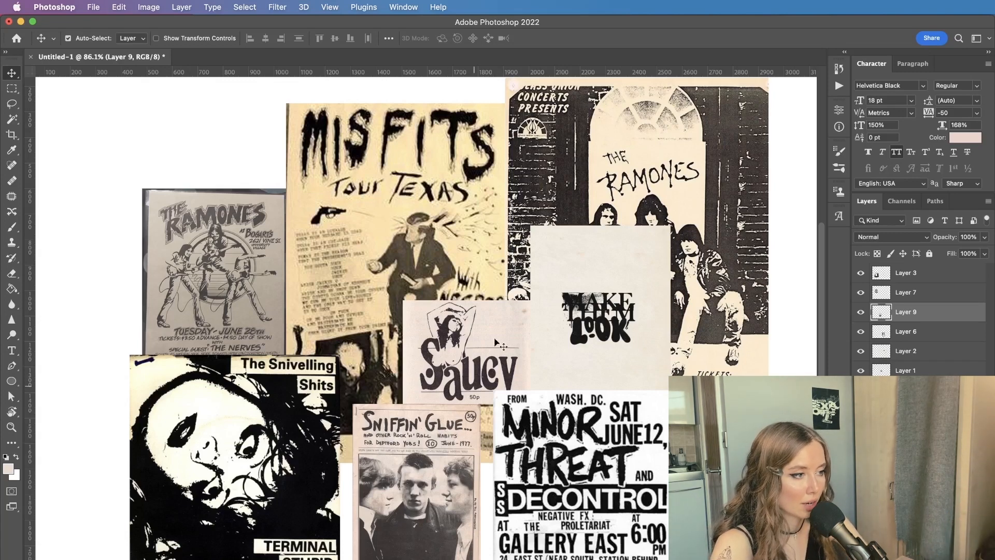
pyautogui.scroll(-2, 444, 265)
# - Create a new document from the recent custom preset of 45 x 60 cm at 200 ppi
pyautogui.press('super+n')
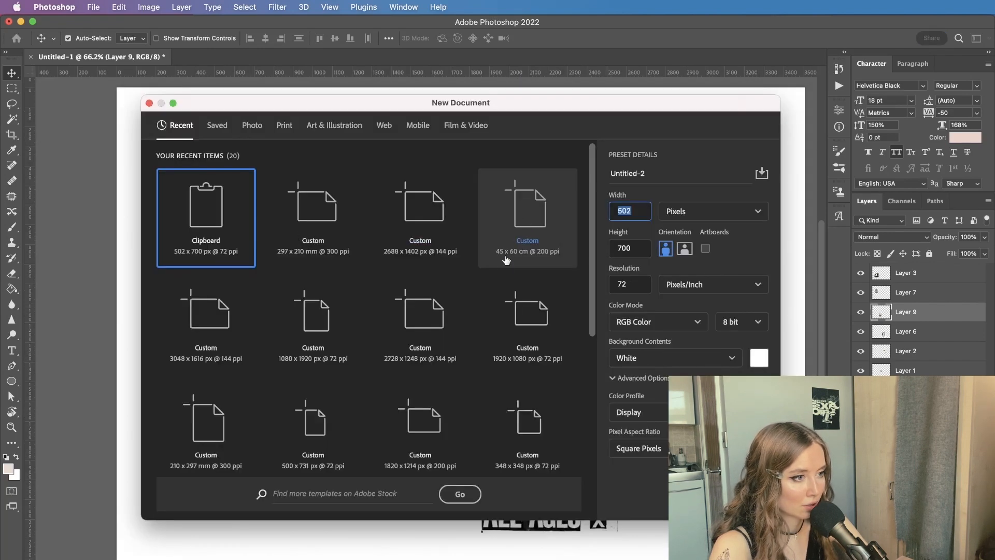
pyautogui.click(534, 210)
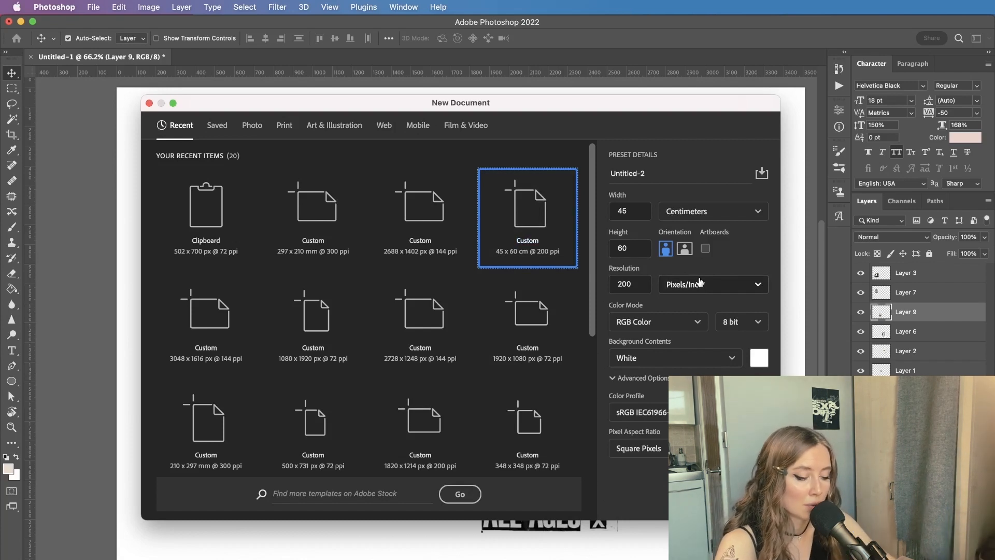
pyautogui.press('Return')
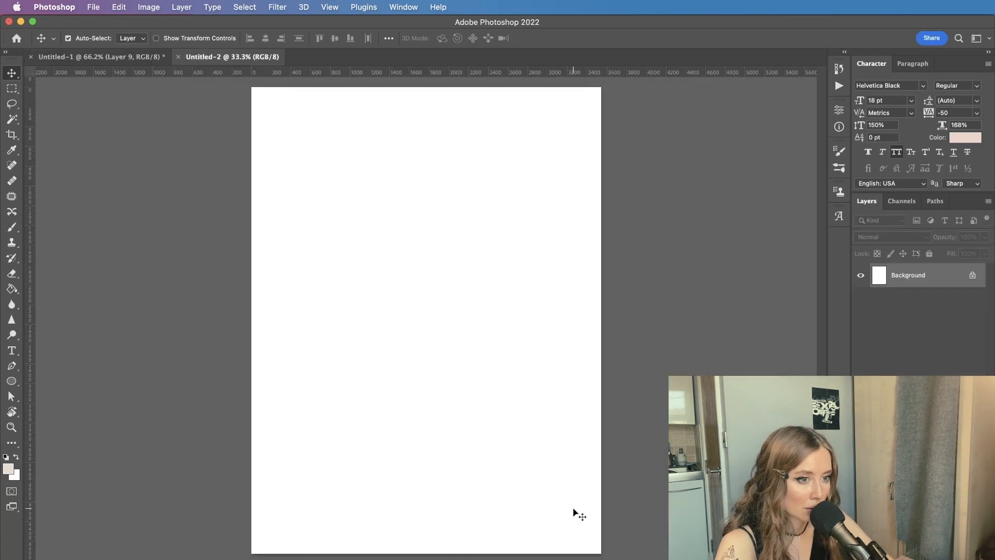
# - Add a large black "REST" title in Helvetica Black and place it in the upper middle of the page
pyautogui.press('d')
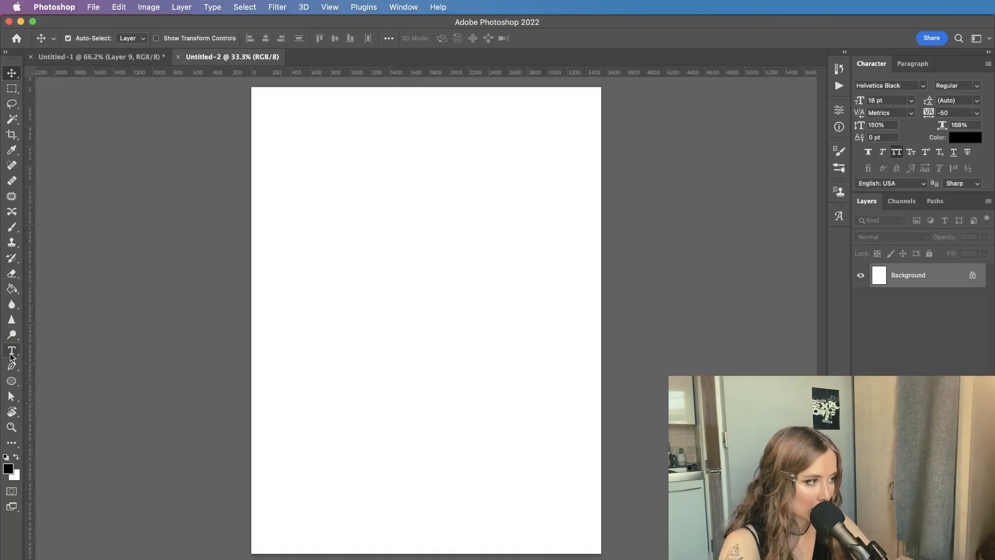
pyautogui.click(10, 354)
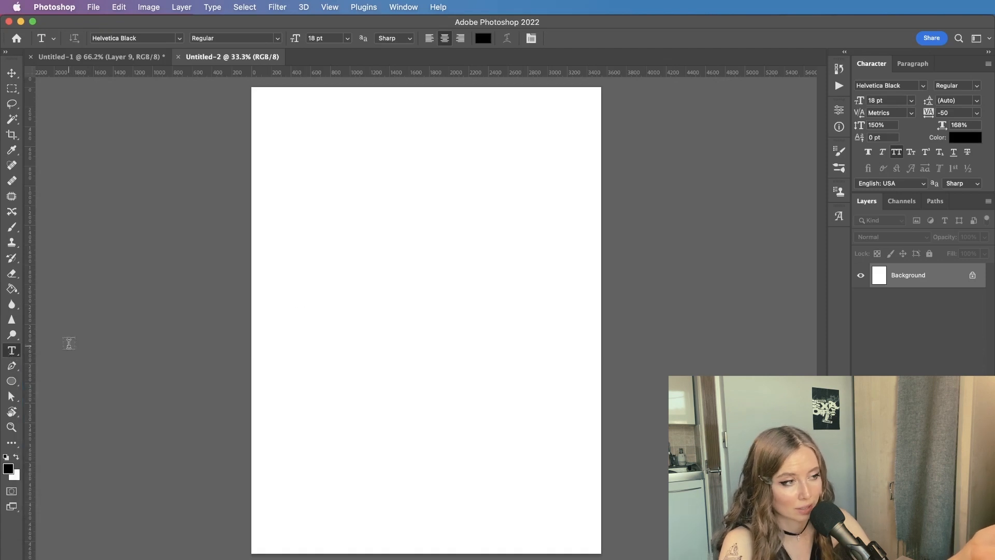
pyautogui.click(342, 258)
pyautogui.write('REst')
pyautogui.moveTo(350, 252); pyautogui.dragTo(527, 207)
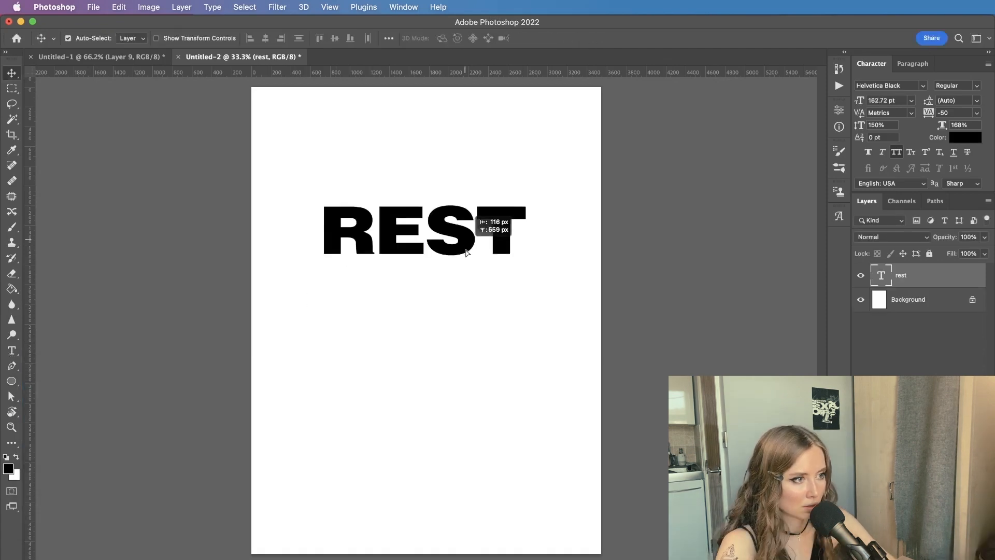
pyautogui.hotkey('ctrl', 'Return')
pyautogui.press('v')
pyautogui.moveTo(425, 233); pyautogui.dragTo(426, 245)
# - Duplicate the REST title below itself, change the copy's text to "IS PART" and scale it down
pyautogui.click(922, 86)
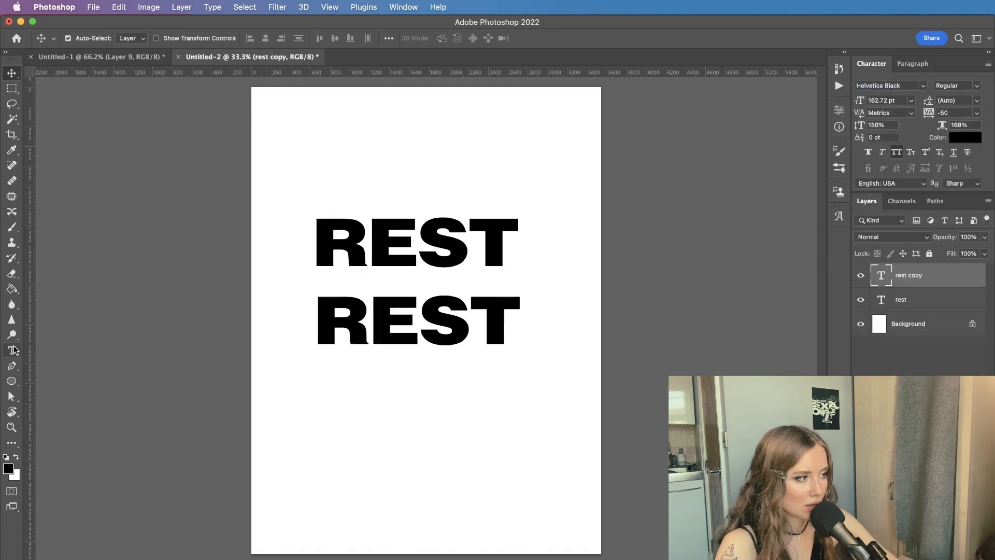
pyautogui.click(13, 347)
pyautogui.click(353, 328)
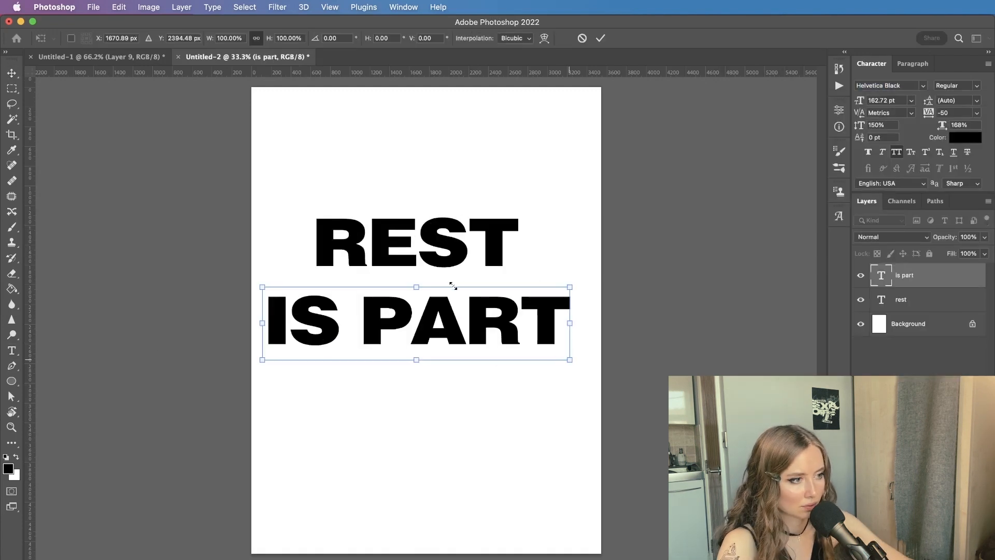
pyautogui.moveTo(450, 284); pyautogui.dragTo(448, 285)
pyautogui.moveTo(383, 312); pyautogui.dragTo(419, 311)
pyautogui.press('Return')
# - Add copies of that line reading "OF THE" and "PROCESS", and scale the three stacked lines down beneath REST
pyautogui.moveTo(418, 311); pyautogui.dragTo(380, 446)
pyautogui.doubleClick(380, 379)
pyautogui.write('OF THE')
pyautogui.doubleClick(372, 440)
pyautogui.write('PROCESS')
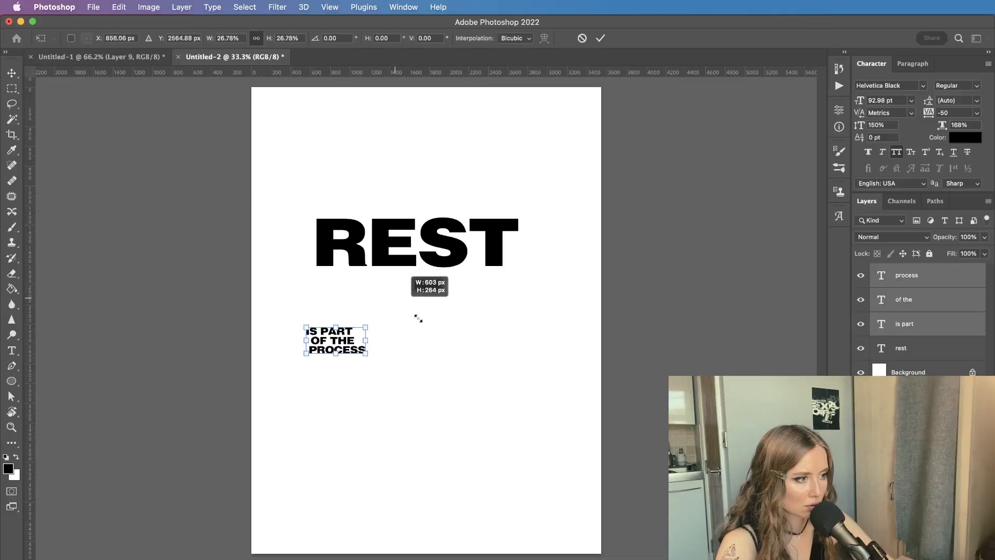
pyautogui.moveTo(417, 317); pyautogui.dragTo(440, 330)
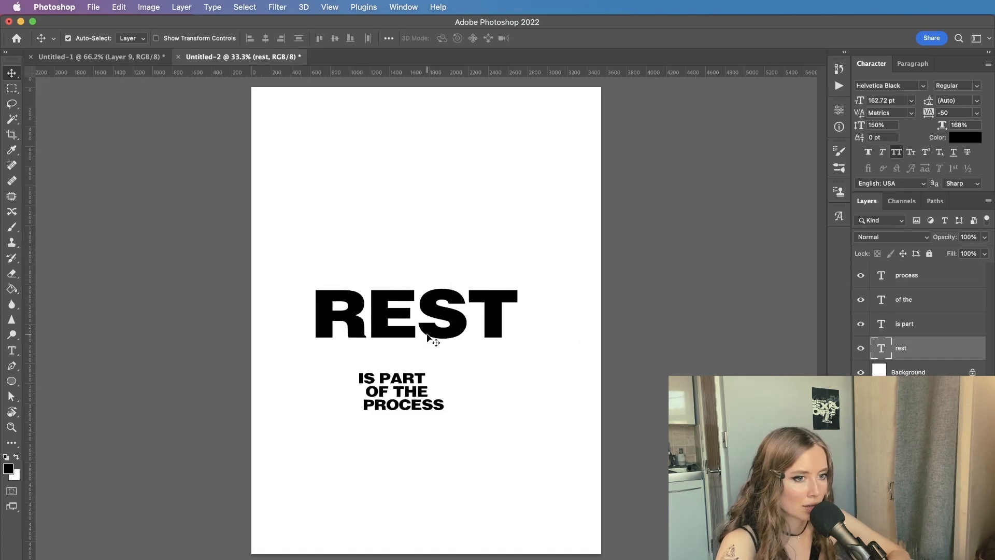
# - Switch to Finder, find the photo of a person lying on a pink bed in folder New 2, and place it in the poster
pyautogui.press('super+Tab')
pyautogui.scroll(-5, 607, 352)
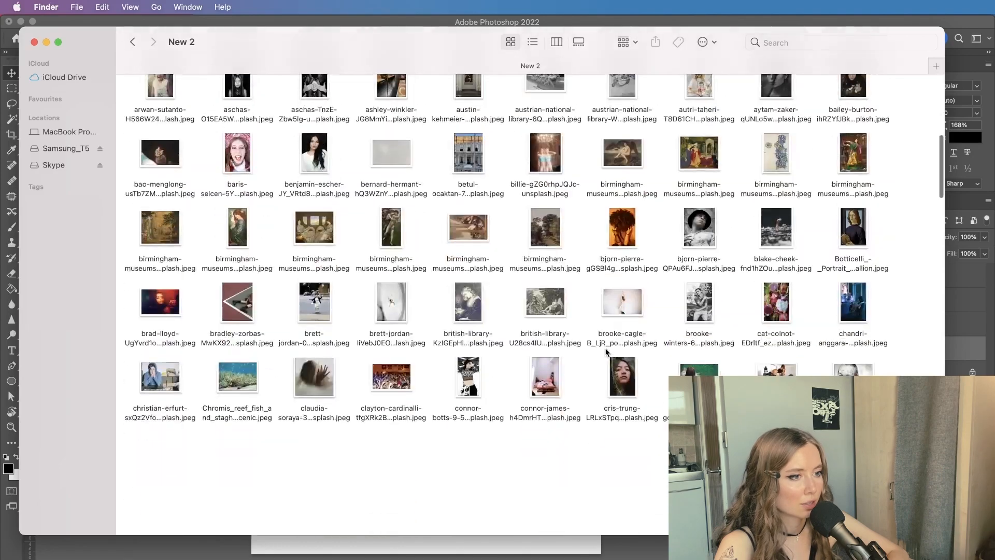
pyautogui.scroll(10, 607, 352)
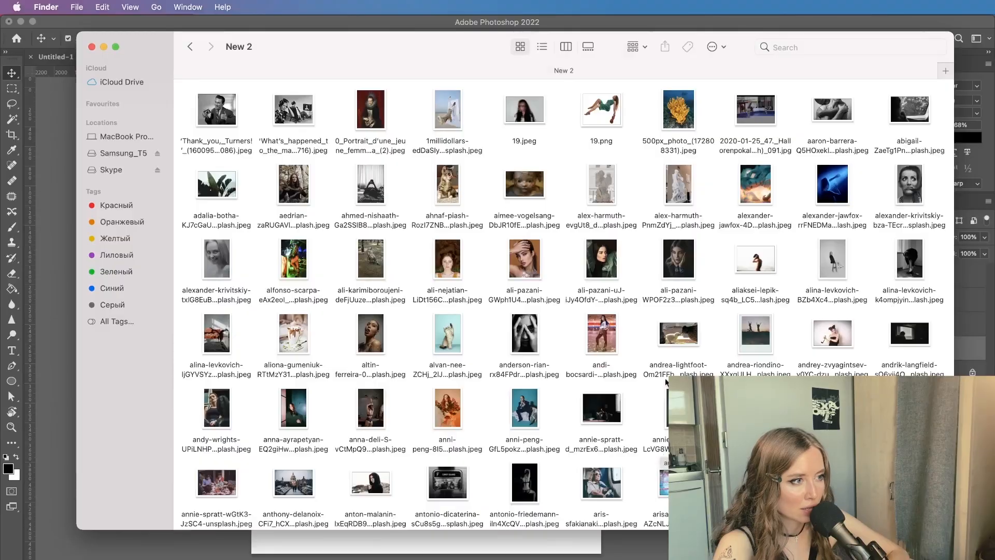
pyautogui.scroll(-5, 643, 414)
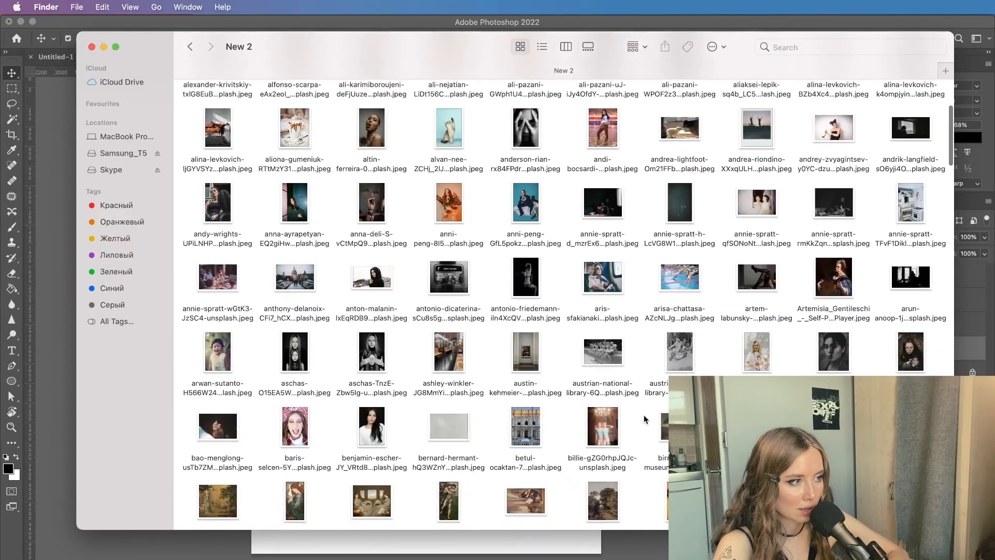
pyautogui.scroll(-10, 644, 419)
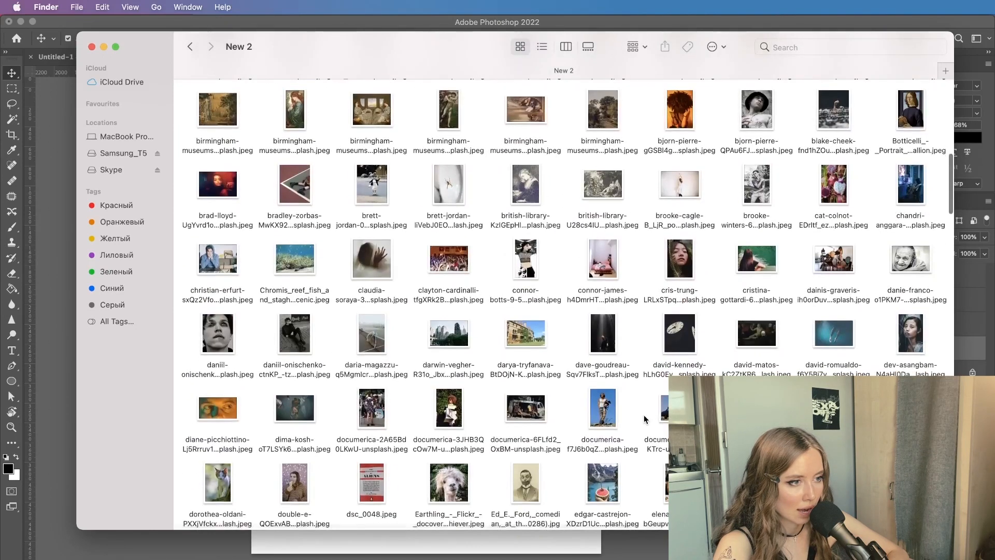
pyautogui.moveTo(602, 259); pyautogui.dragTo(399, 359)
pyautogui.press('super+Tab')
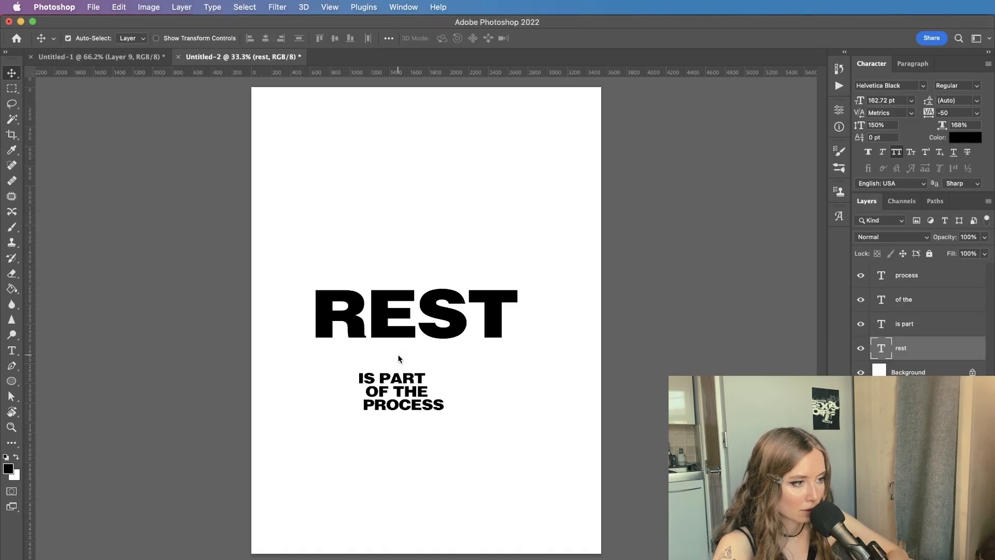
pyautogui.moveTo(484, 318); pyautogui.dragTo(518, 265)
# - Try selecting the person in the bed photo with Select Subject, and deselect the result
pyautogui.scroll(5, 334, 355)
pyautogui.scroll(-1, 418, 376)
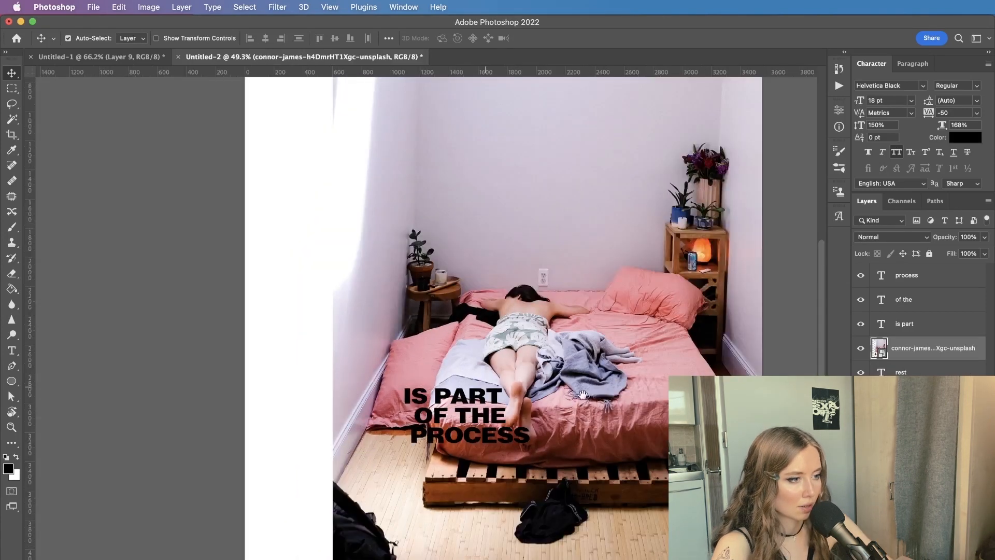
pyautogui.hscroll(3, 477, 397)
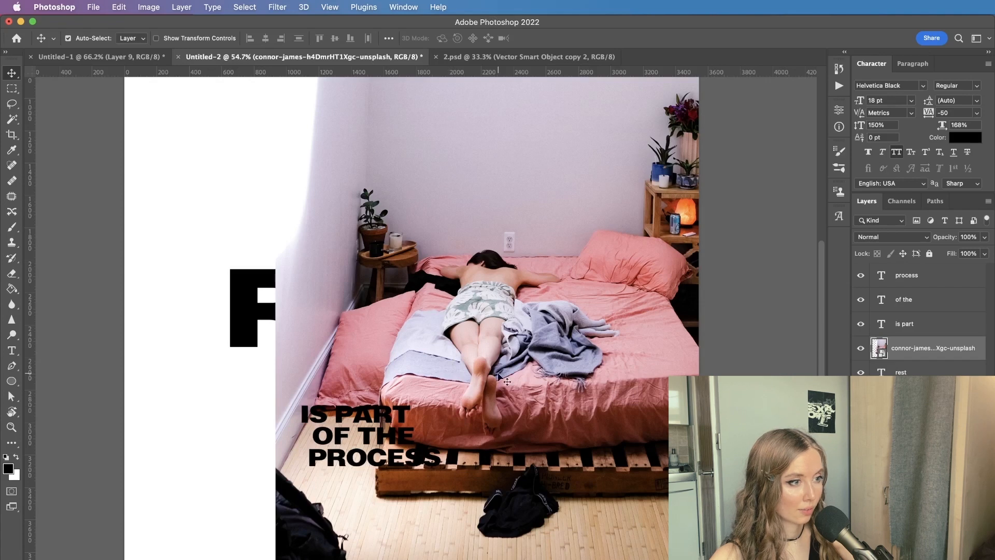
pyautogui.click(244, 9)
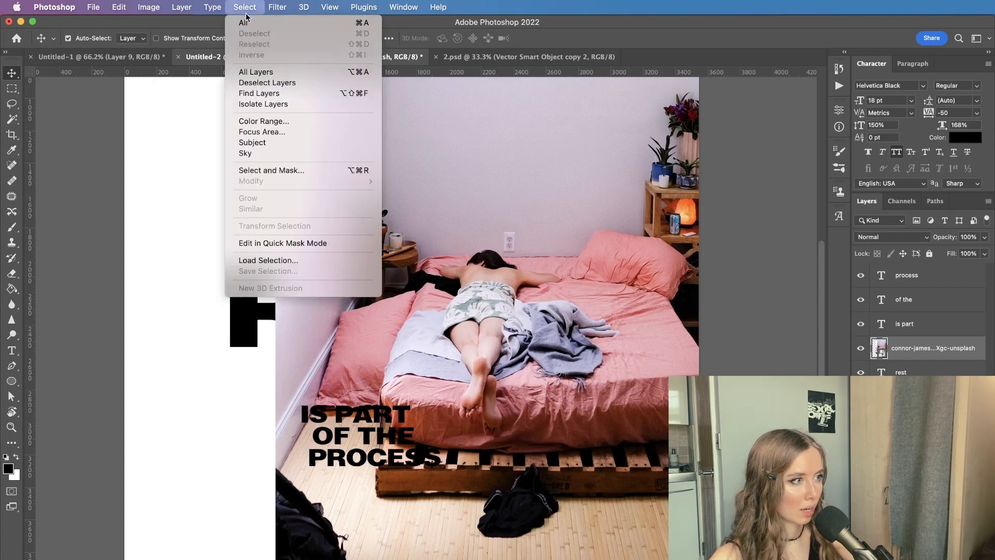
pyautogui.click(270, 143)
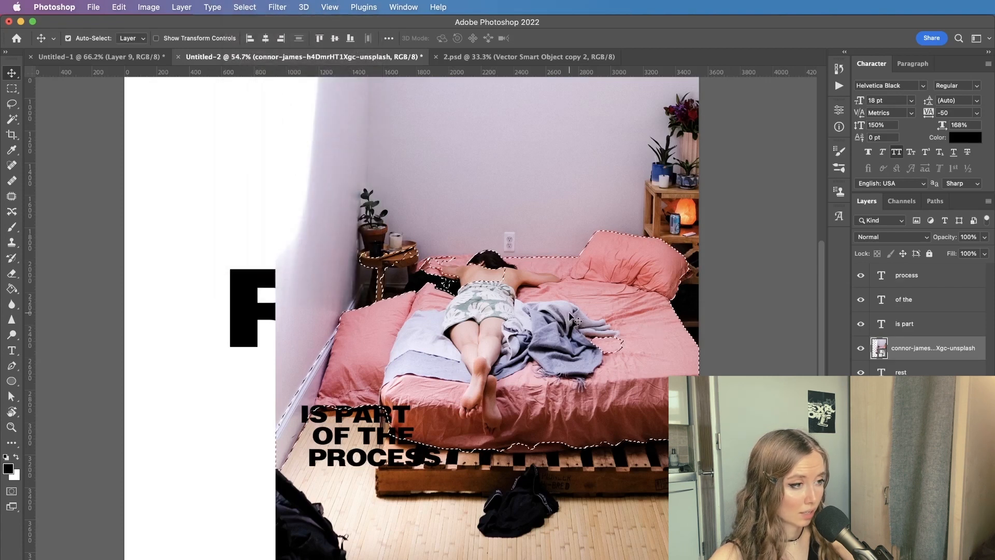
pyautogui.scroll(5, 500, 282)
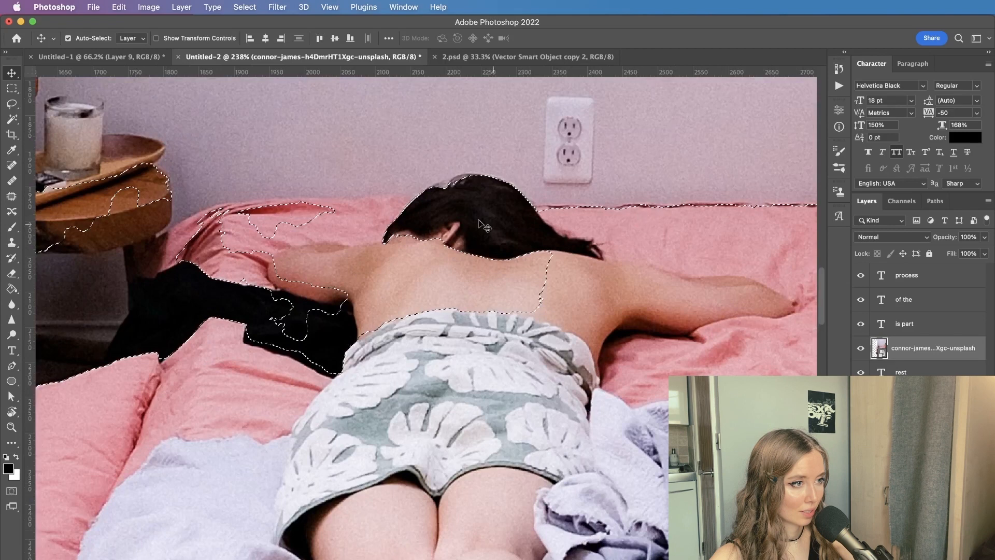
pyautogui.scroll(-5, 327, 241)
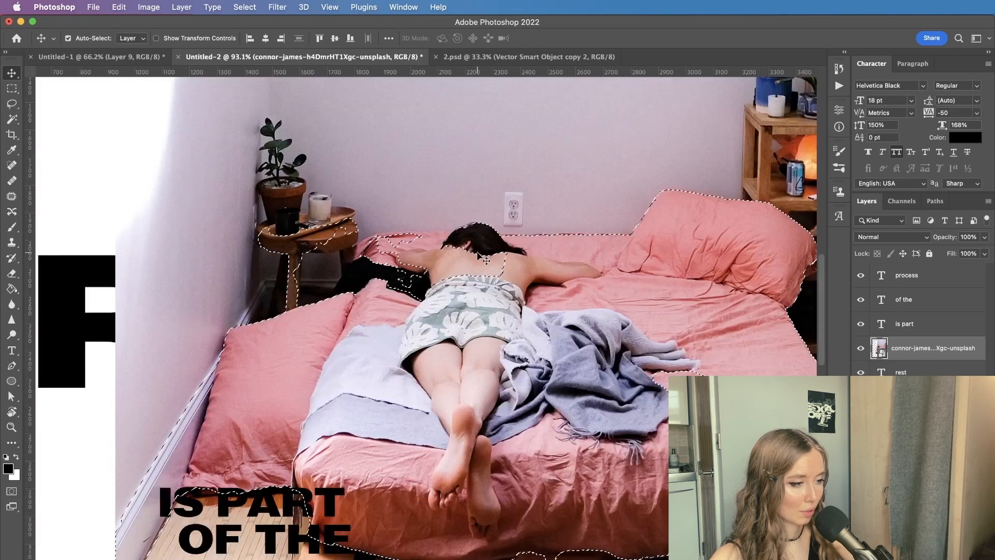
pyautogui.scroll(-2, 450, 241)
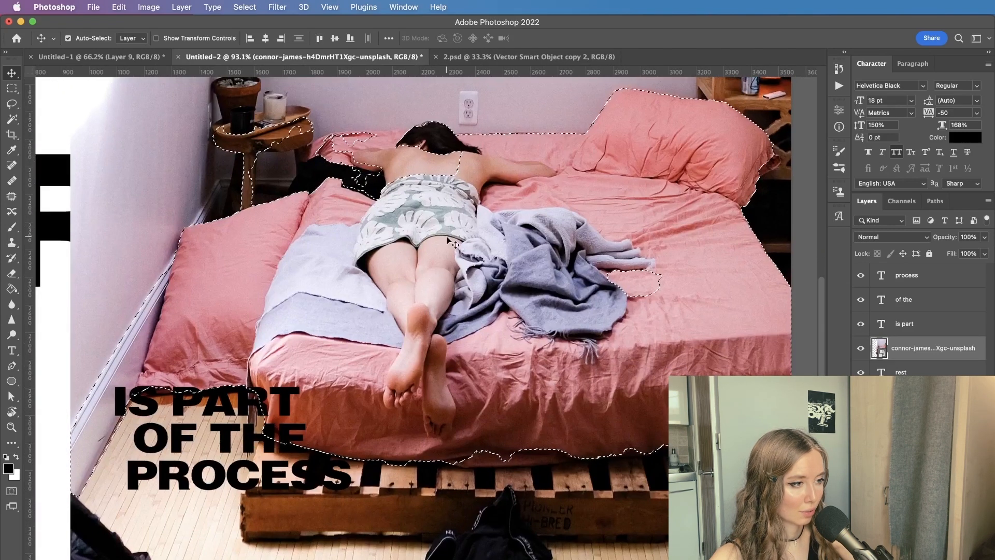
pyautogui.press('super+d')
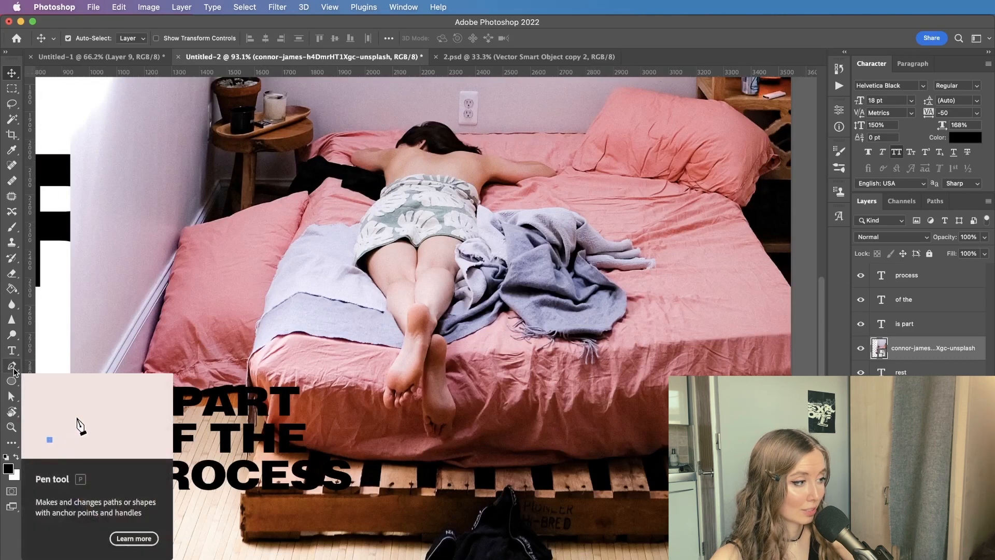
# - Start a Pen tool path along the lower edge of the pale sheet and around the first foot's heel and toes
pyautogui.click(12, 366)
pyautogui.scroll(4, 267, 358)
pyautogui.moveTo(224, 364)
pyautogui.mouseDown()
pyautogui.moveTo(298, 303)
pyautogui.moveTo(436, 309)
pyautogui.moveTo(641, 342)
pyautogui.moveTo(618, 378)
pyautogui.mouseUp()
pyautogui.scroll(2, 641, 342)
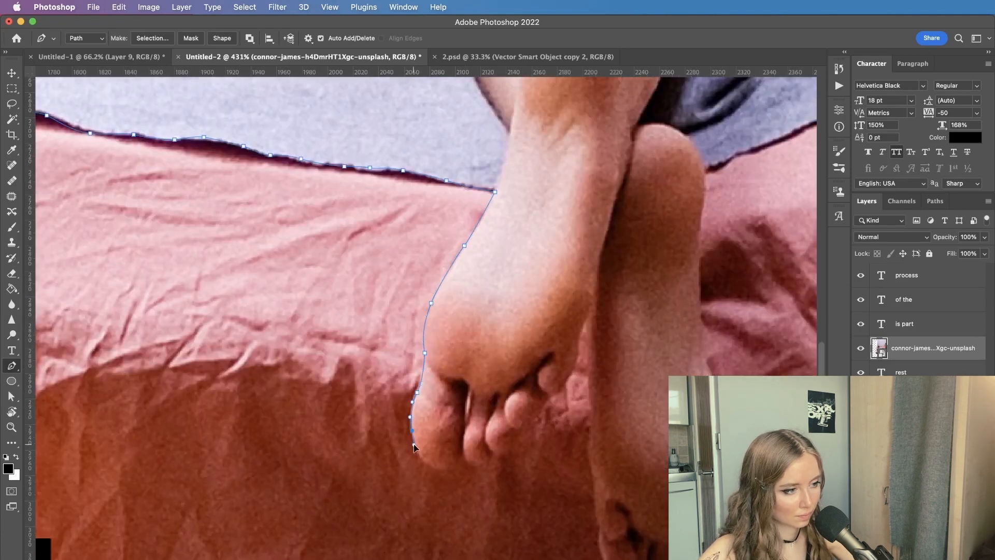
pyautogui.moveTo(491, 450); pyautogui.dragTo(502, 451)
pyautogui.hscroll(5, 490, 456)
pyautogui.moveTo(384, 418); pyautogui.dragTo(432, 431)
# - Continue the Pen path between the feet and around the second foot
pyautogui.click(455, 299)
pyautogui.click(457, 379)
pyautogui.click(457, 441)
pyautogui.scroll(-5, 457, 441)
pyautogui.click(421, 368)
pyautogui.click(423, 396)
pyautogui.moveTo(534, 429); pyautogui.dragTo(536, 422)
pyautogui.moveTo(559, 367); pyautogui.dragTo(559, 300)
# - Extend the Pen path along the lower edge of the dark blanket beside the second foot
pyautogui.scroll(6, 559, 300)
pyautogui.moveTo(524, 412); pyautogui.dragTo(521, 404)
pyautogui.scroll(5, 521, 196)
pyautogui.hscroll(5, 466, 290)
pyautogui.click(456, 290)
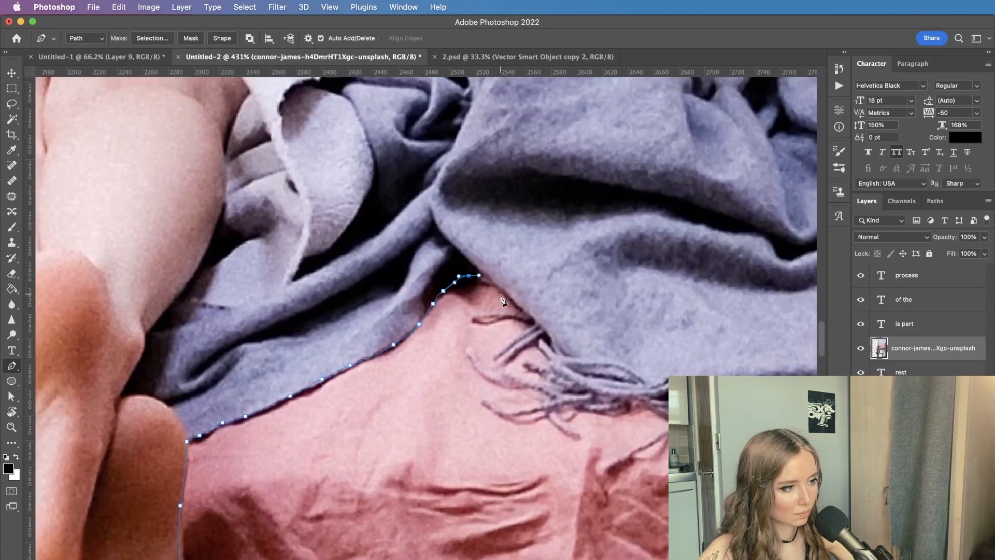
# - Trace the fringe tassels along the bottom of the dark blanket with the Pen path
pyautogui.hscroll(5, 363, 259)
pyautogui.click(290, 260)
pyautogui.click(302, 292)
pyautogui.click(283, 299)
pyautogui.click(254, 310)
pyautogui.click(314, 372)
pyautogui.click(338, 376)
pyautogui.click(384, 352)
pyautogui.click(432, 358)
pyautogui.click(374, 417)
pyautogui.click(438, 377)
pyautogui.click(468, 341)
pyautogui.click(536, 378)
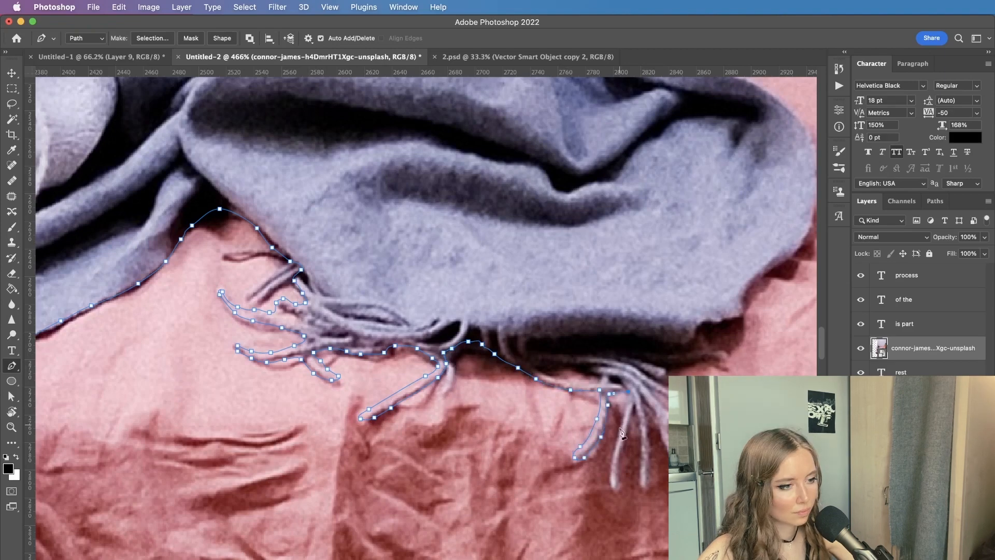
# - Complete the path around the blankets and body, and convert it to a new anti-aliased selection with 0 px feather
pyautogui.scroll(-5, 651, 468)
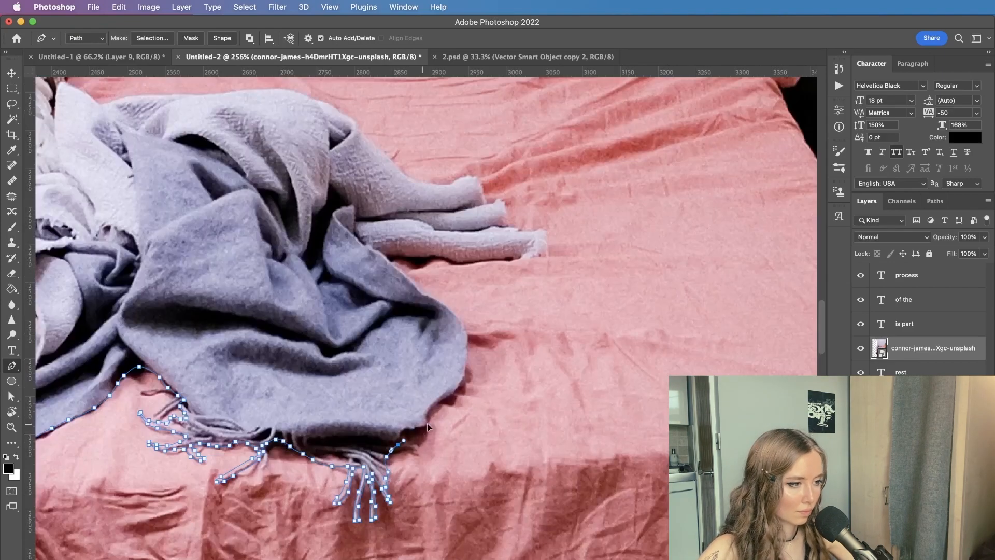
pyautogui.scroll(5, 469, 440)
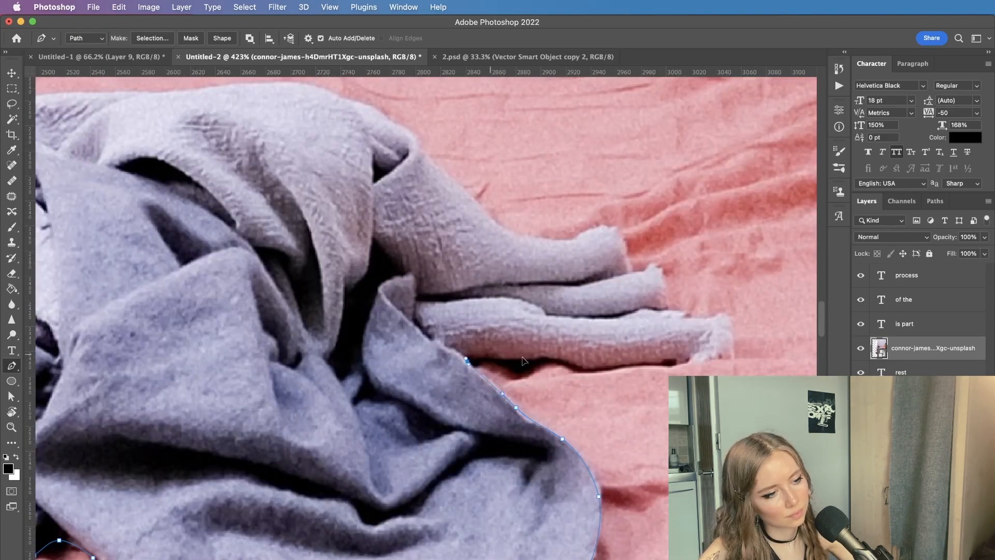
pyautogui.scroll(-3, 534, 355)
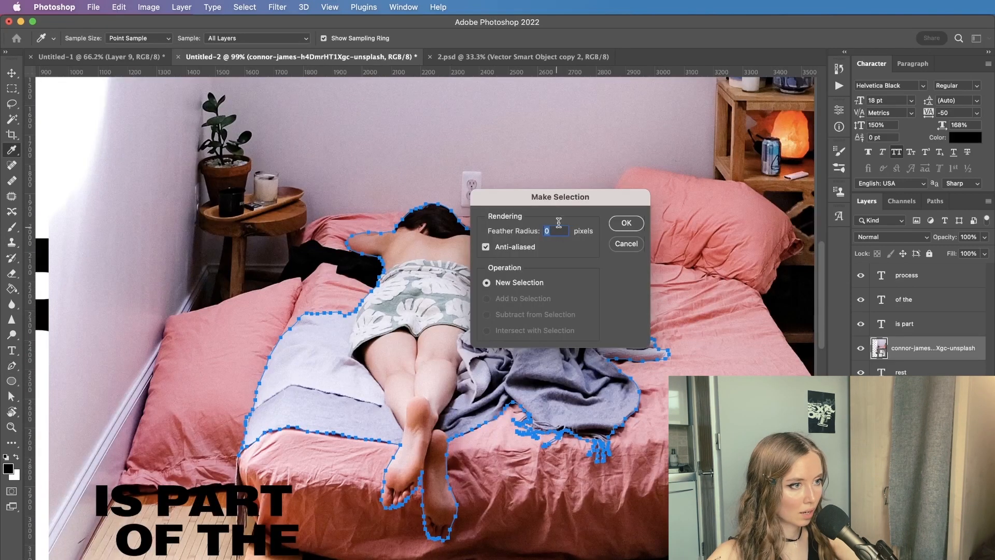
pyautogui.moveTo(558, 204); pyautogui.dragTo(563, 225)
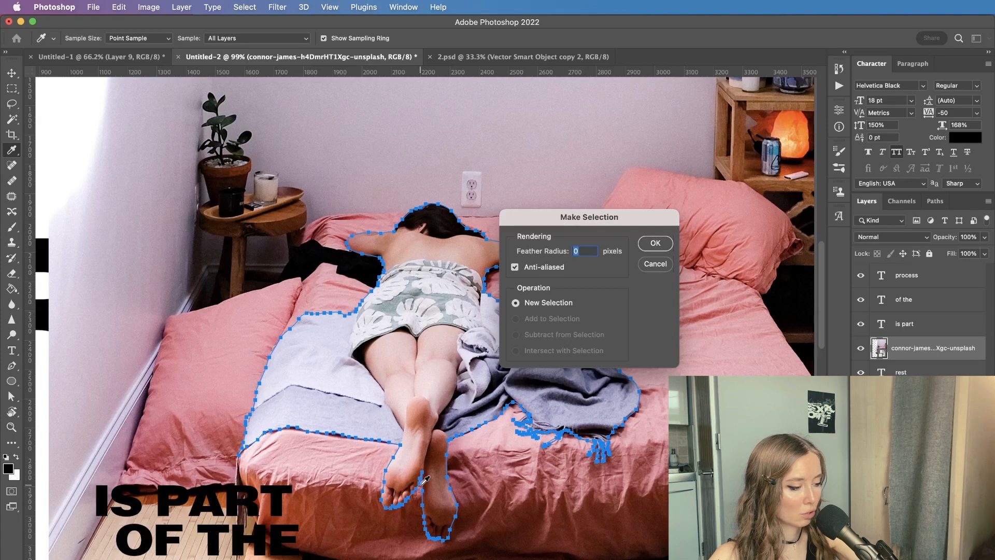
pyautogui.moveTo(602, 213); pyautogui.dragTo(455, 215)
pyautogui.click(505, 246)
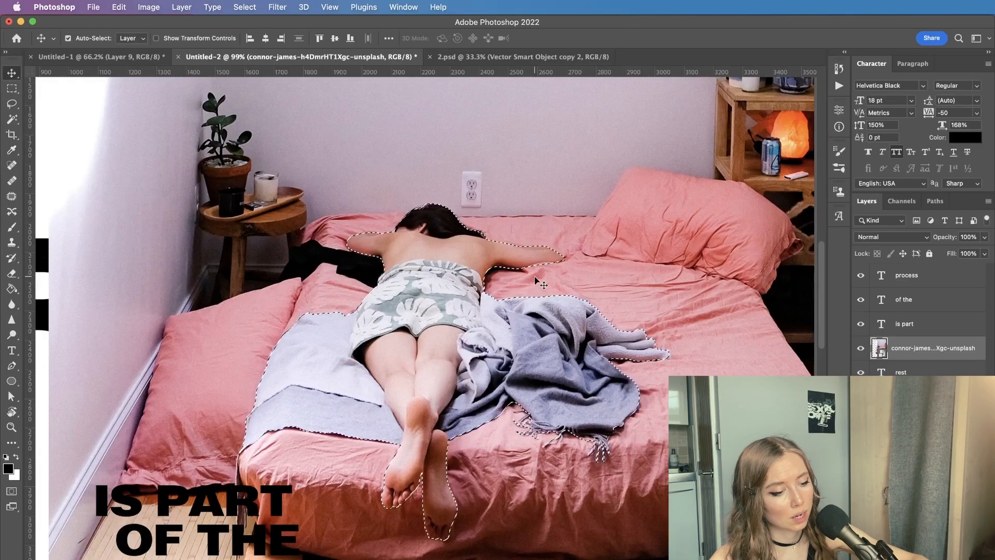
# - Copy the selected person and blankets to a new layer and hide the original bed photo
pyautogui.press('super+j')
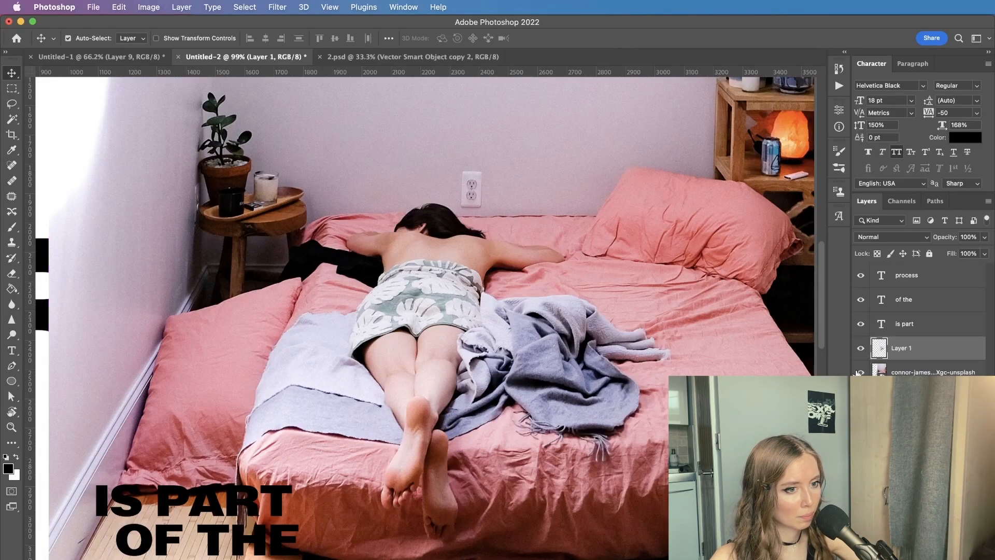
pyautogui.click(859, 372)
pyautogui.scroll(-5, 521, 374)
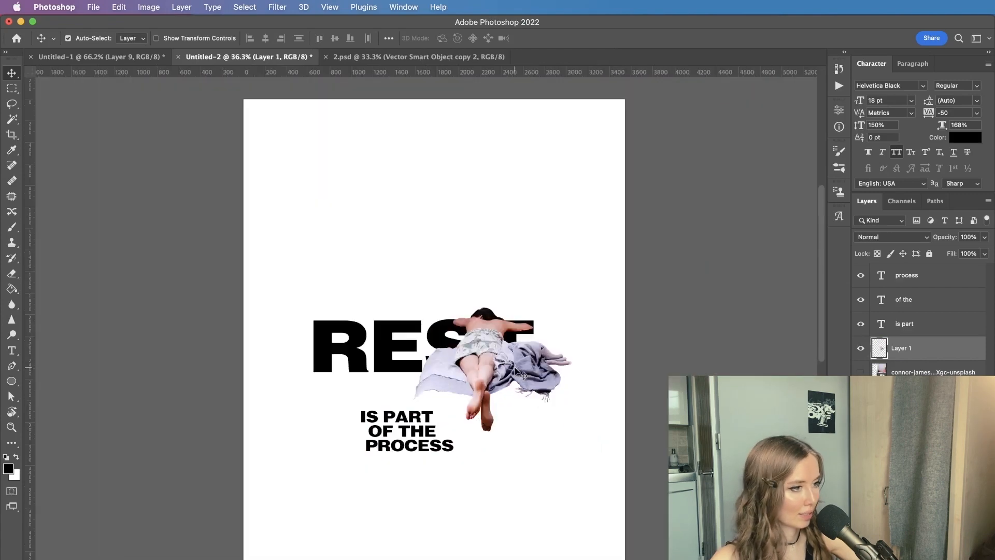
# - Move the cut-out person and blankets up onto the word REST so the feet overlap its middle letters
pyautogui.moveTo(504, 377); pyautogui.dragTo(445, 306)
pyautogui.scroll(-2, 446, 305)
pyautogui.scroll(3, 490, 259)
pyautogui.moveTo(378, 291)
pyautogui.mouseDown()
pyautogui.moveTo(371, 279)
pyautogui.moveTo(378, 268)
pyautogui.moveTo(379, 280)
pyautogui.mouseUp()
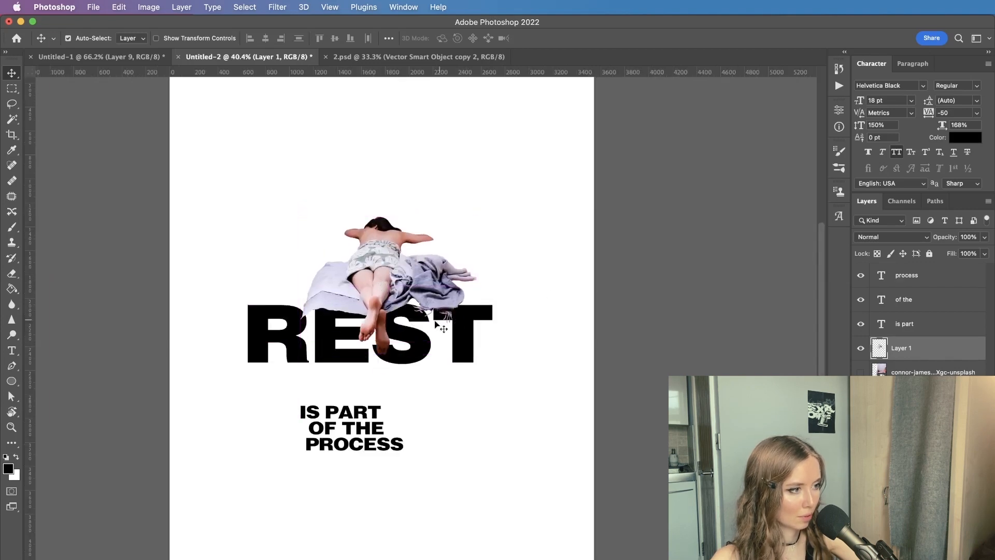
pyautogui.scroll(5, 435, 324)
pyautogui.scroll(-6, 430, 323)
pyautogui.scroll(1, 420, 322)
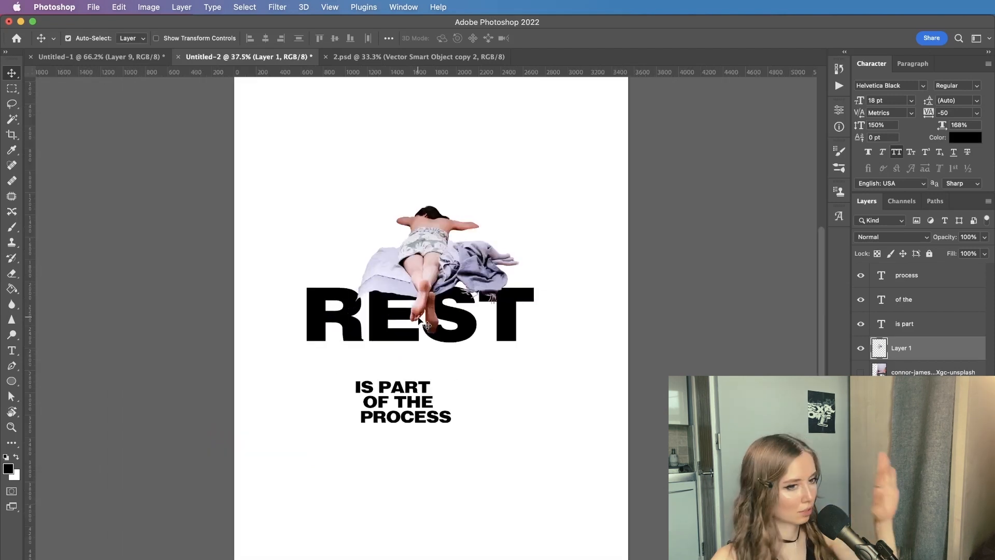
# - Convert the cut-out layer to a smart object and fully desaturate it to black and white with Hue/Saturation
pyautogui.rightClick(907, 346)
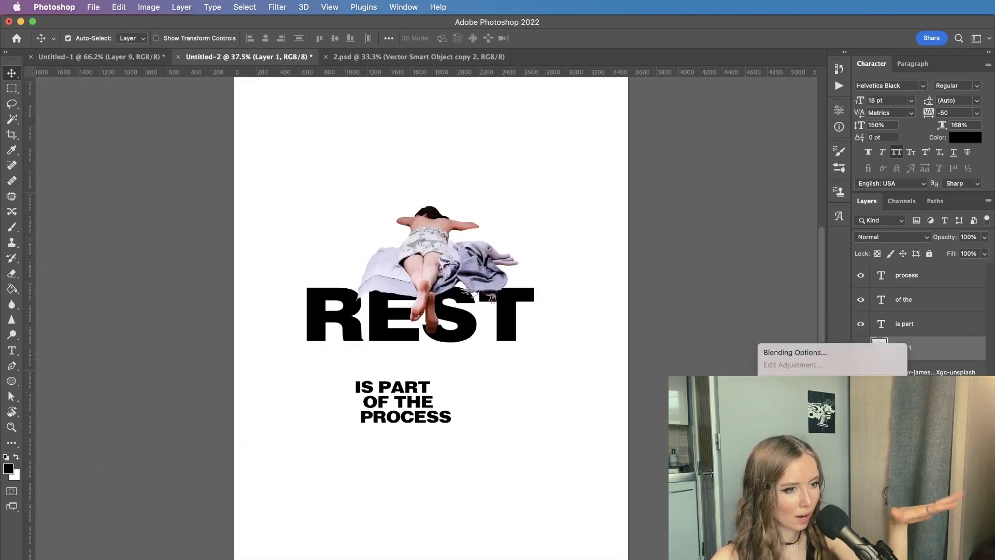
pyautogui.press('Escape')
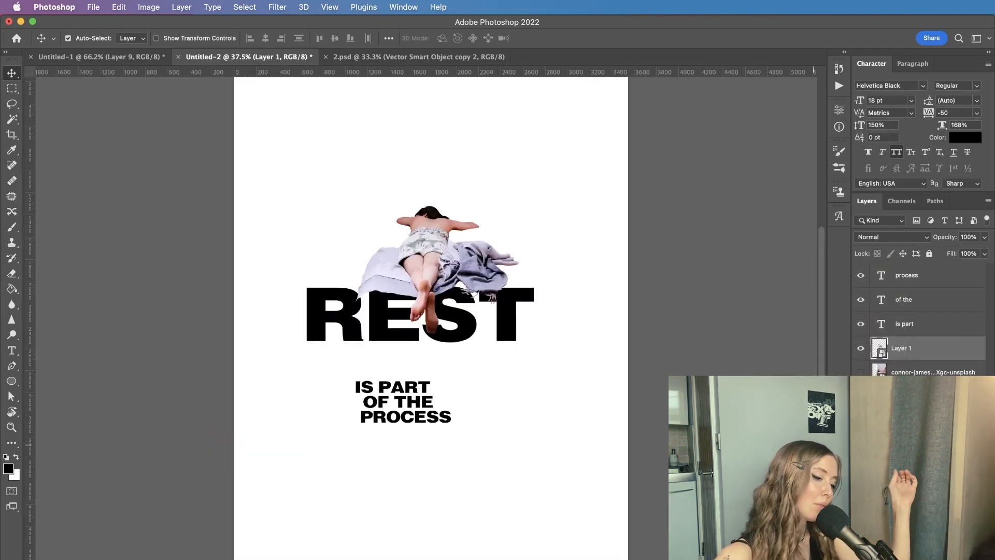
pyautogui.press('super+u')
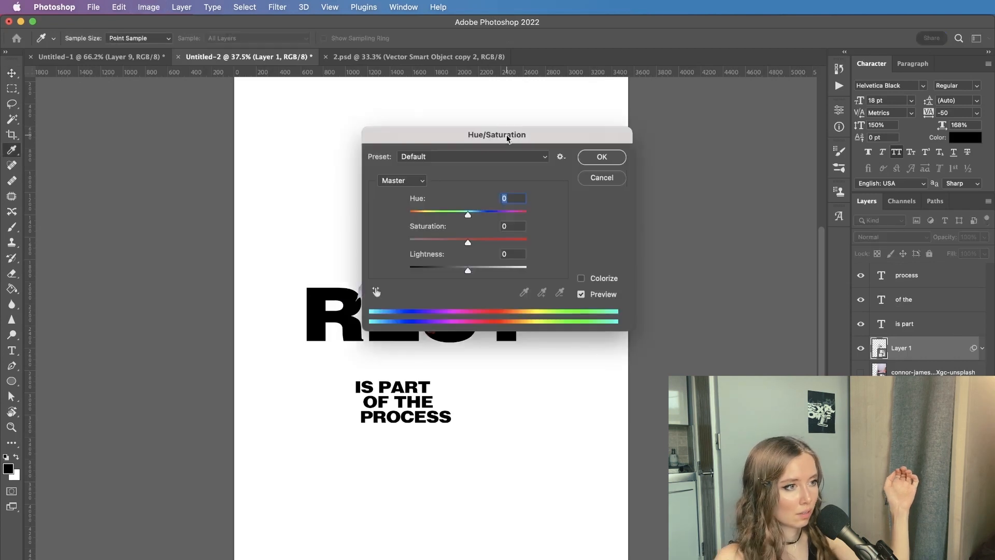
pyautogui.moveTo(507, 138); pyautogui.dragTo(760, 243)
pyautogui.moveTo(689, 350); pyautogui.dragTo(606, 345)
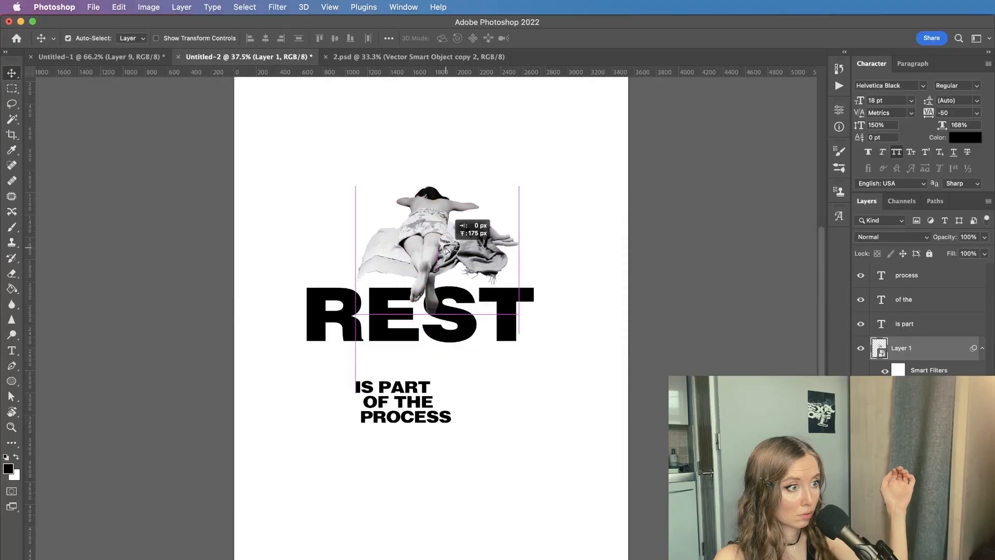
# - Move the cut-out down over the word REST and bring the REST text layer to the top of the layer stack
pyautogui.moveTo(440, 275); pyautogui.dragTo(438, 326)
pyautogui.click(912, 402)
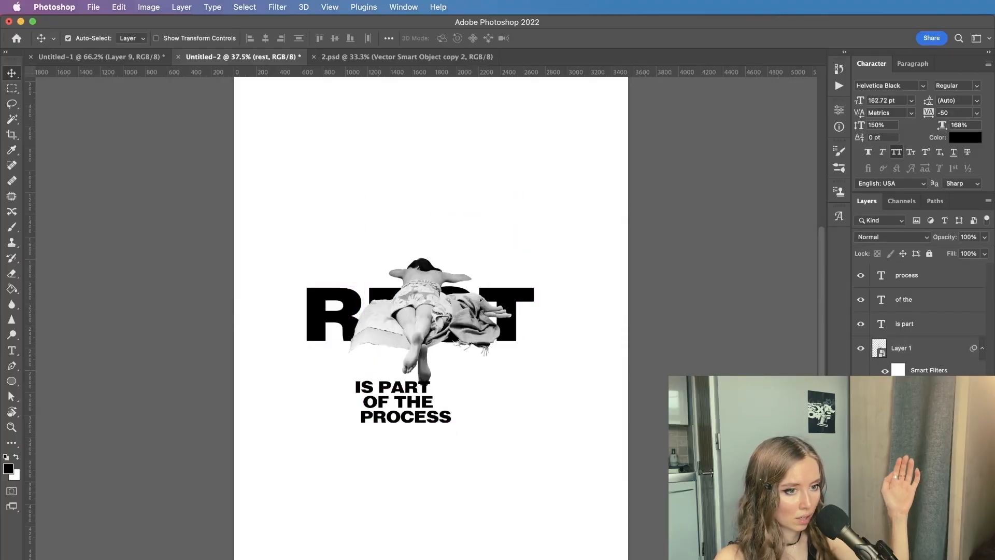
pyautogui.moveTo(912, 402); pyautogui.dragTo(932, 272)
# - Enlarge the word REST to about 214 pt and position it across the head of the cut-out person
pyautogui.scroll(-3, 493, 406)
pyautogui.press('super+t')
pyautogui.moveTo(501, 284); pyautogui.dragTo(553, 251)
pyautogui.press('Return')
pyautogui.moveTo(490, 311); pyautogui.dragTo(470, 296)
pyautogui.moveTo(422, 341); pyautogui.dragTo(433, 363)
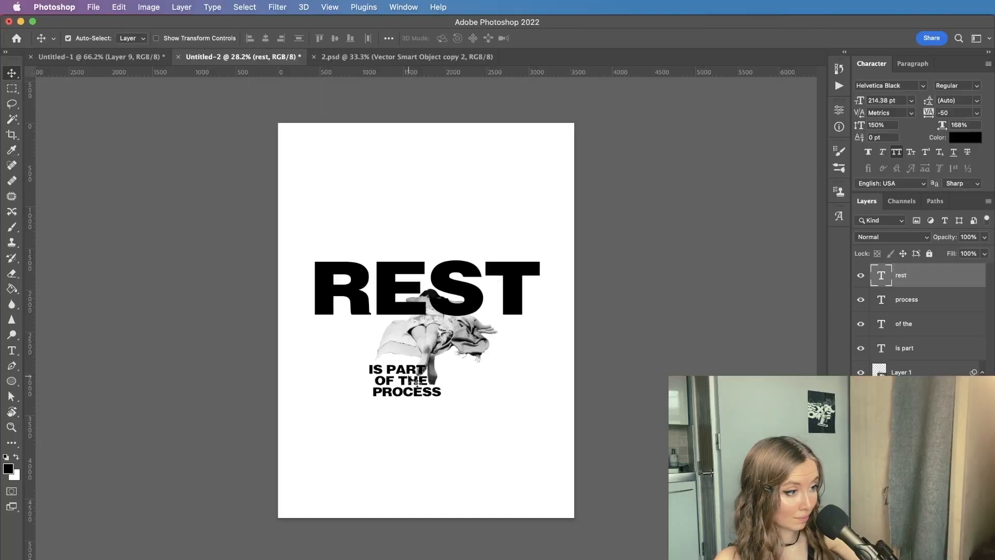
# - Spread out the small text, placing IS PART beside the blankets, OF THE below them, and PROCESS near the poster's lower right
pyautogui.moveTo(399, 371); pyautogui.dragTo(349, 364)
pyautogui.moveTo(411, 396); pyautogui.dragTo(487, 407)
pyautogui.moveTo(391, 382); pyautogui.dragTo(465, 444)
pyautogui.click(464, 397)
pyautogui.moveTo(464, 397); pyautogui.dragTo(394, 417)
pyautogui.moveTo(505, 440); pyautogui.dragTo(538, 430)
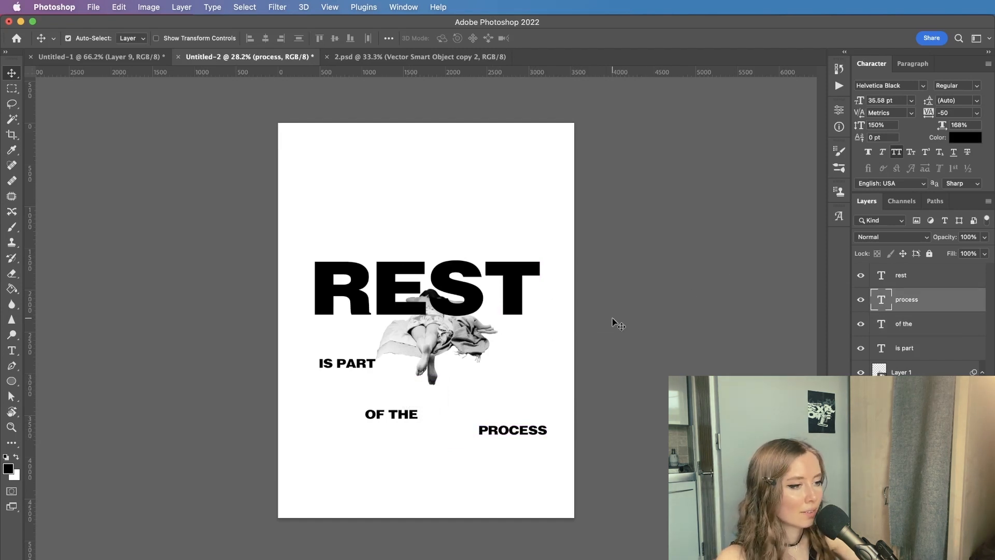
pyautogui.scroll(3, 407, 301)
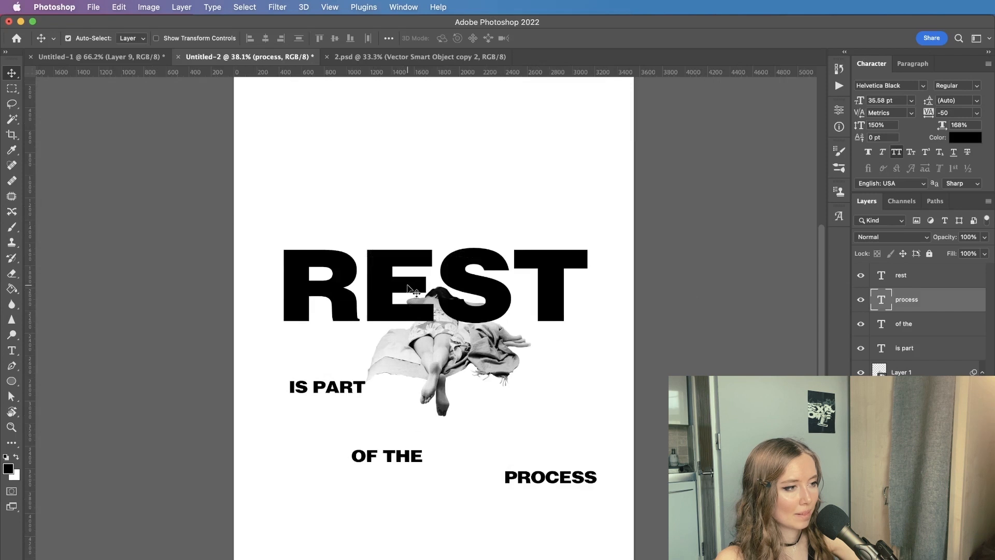
pyautogui.scroll(-2, 407, 288)
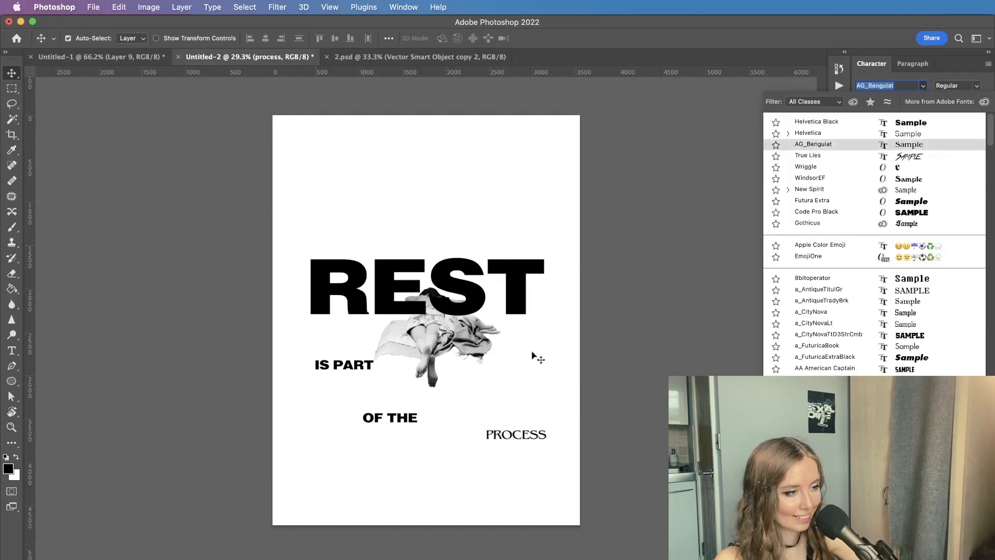
# - Leave PROCESS in its original font and set the word REST in AG_Benguiat
pyautogui.click(534, 357)
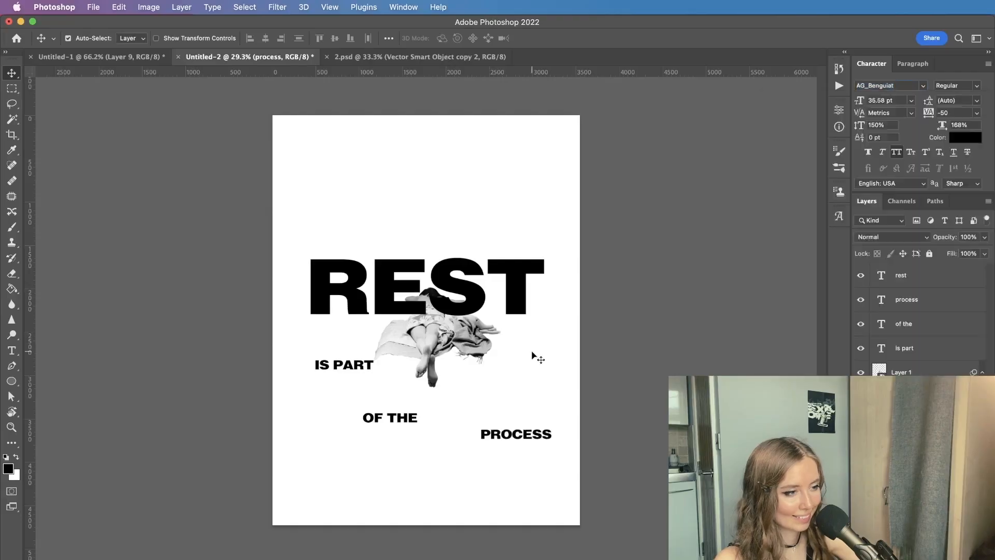
pyautogui.click(514, 277)
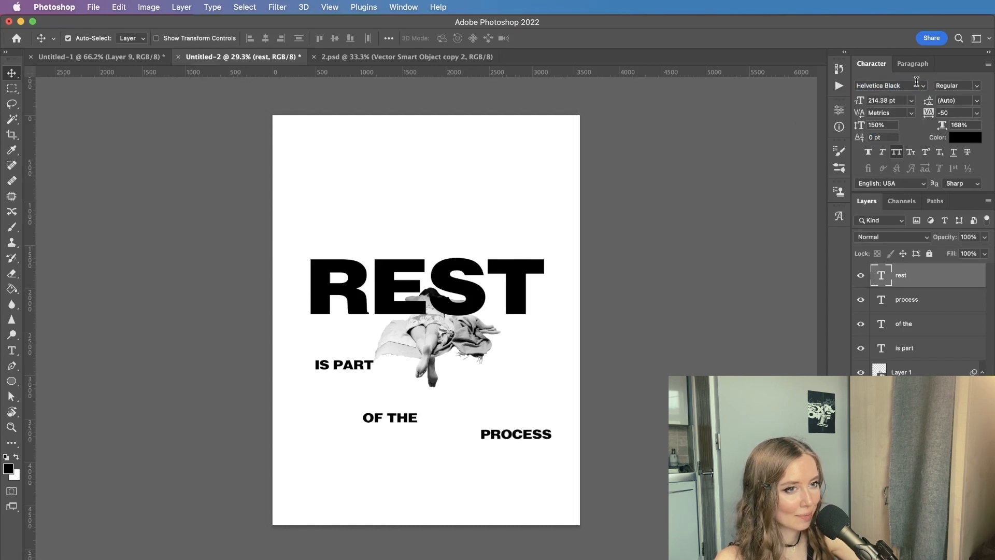
pyautogui.click(923, 86)
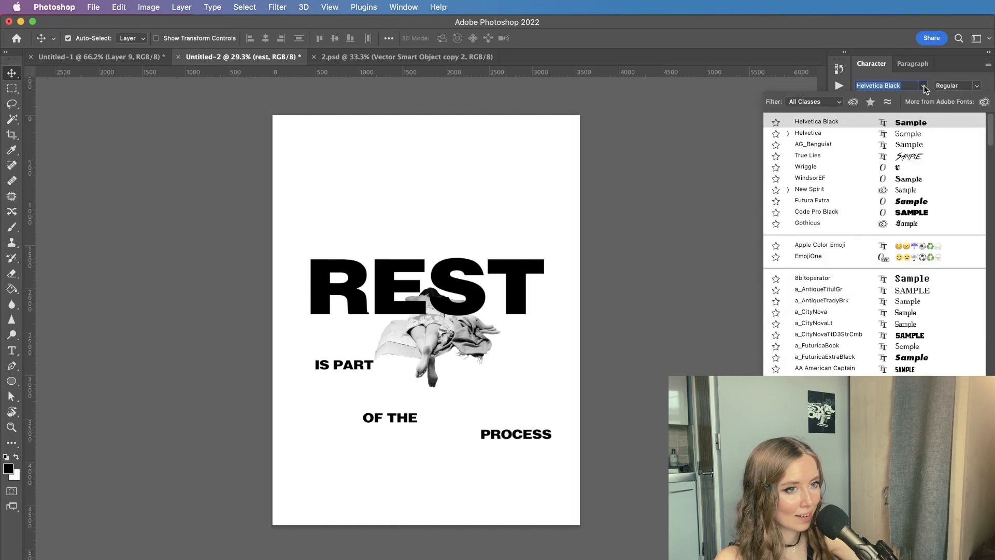
pyautogui.click(845, 144)
pyautogui.scroll(-5, 570, 400)
pyautogui.scroll(4, 570, 400)
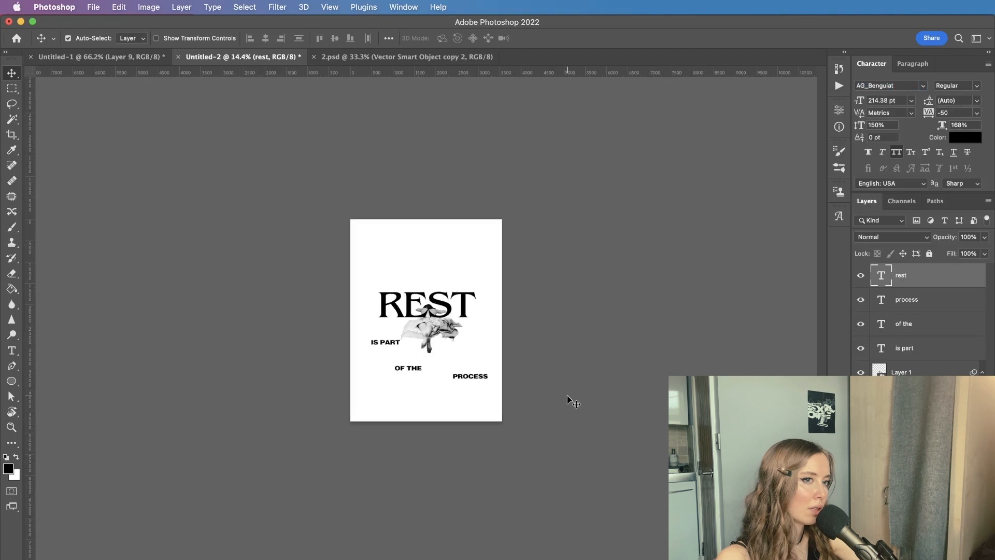
pyautogui.scroll(2, 570, 400)
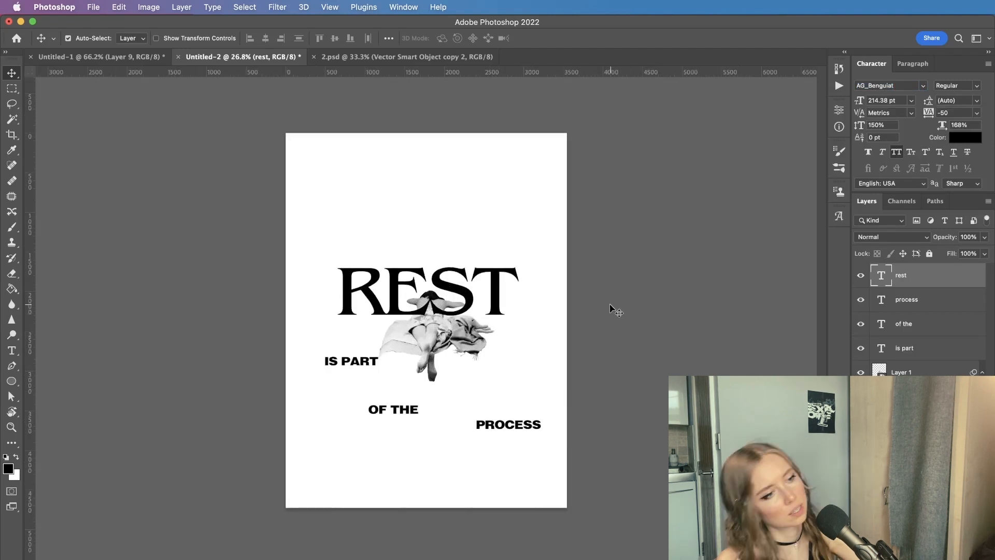
# - Duplicate the REST text, hide the original, and set the copy in Futura Extra Bold Oblique
pyautogui.moveTo(491, 331); pyautogui.dragTo(492, 332)
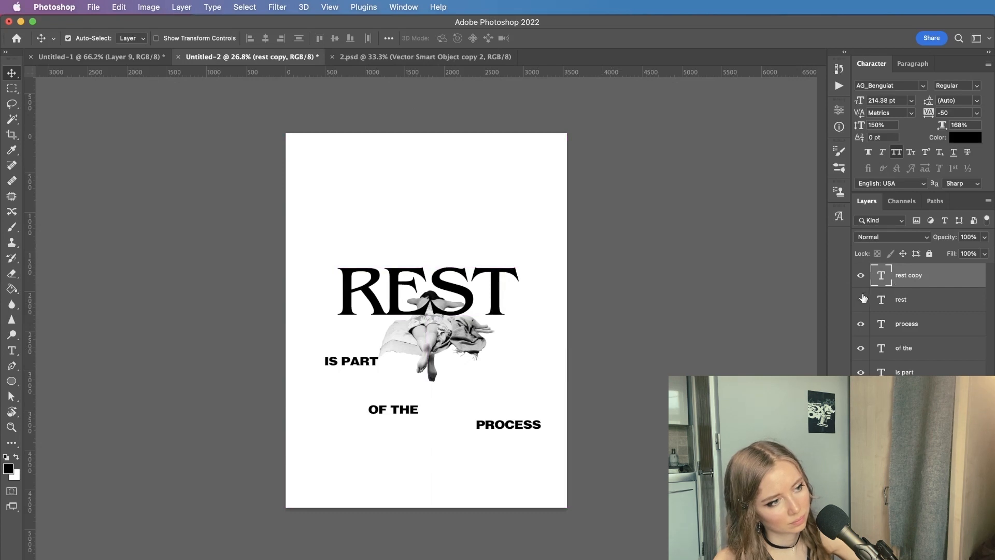
pyautogui.click(920, 84)
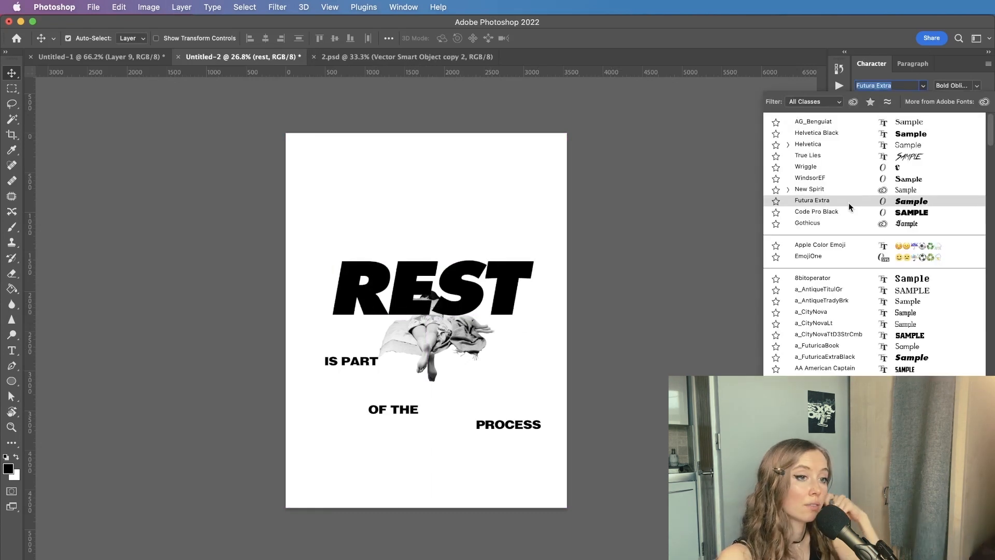
pyautogui.click(848, 203)
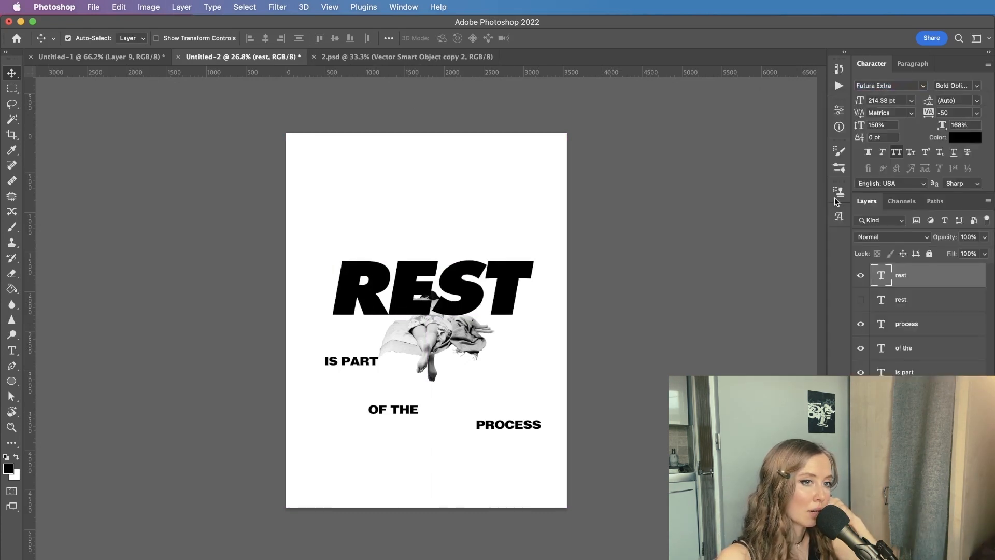
# - Turn off All Caps for the copied word and nudge its position above the cut-out person
pyautogui.click(896, 152)
pyautogui.scroll(-3, 491, 332)
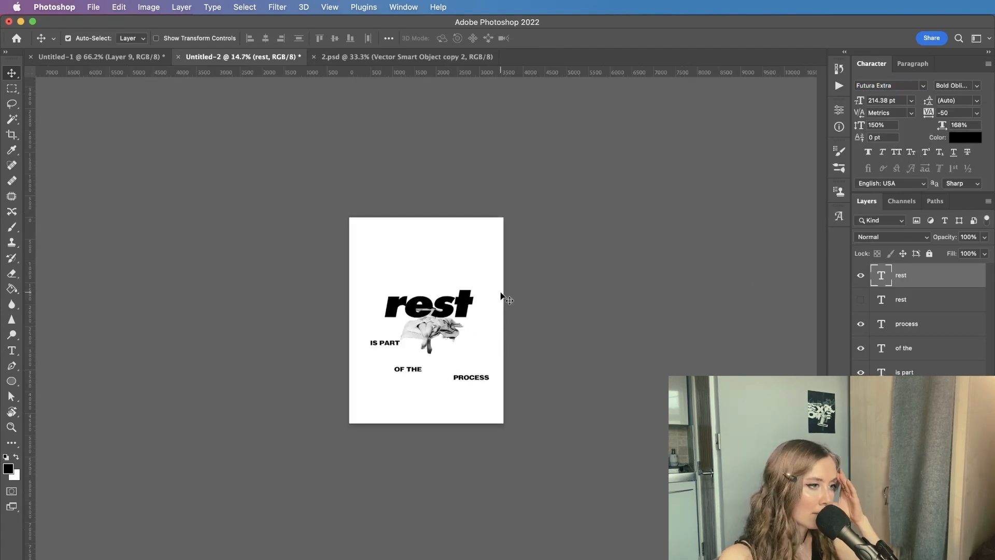
pyautogui.scroll(3, 501, 297)
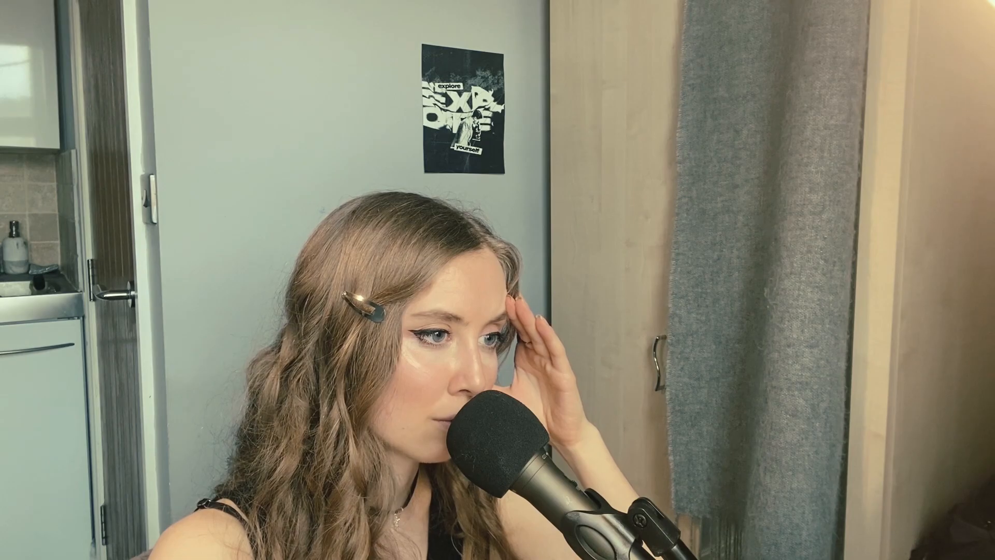
pyautogui.moveTo(489, 291); pyautogui.dragTo(498, 291)
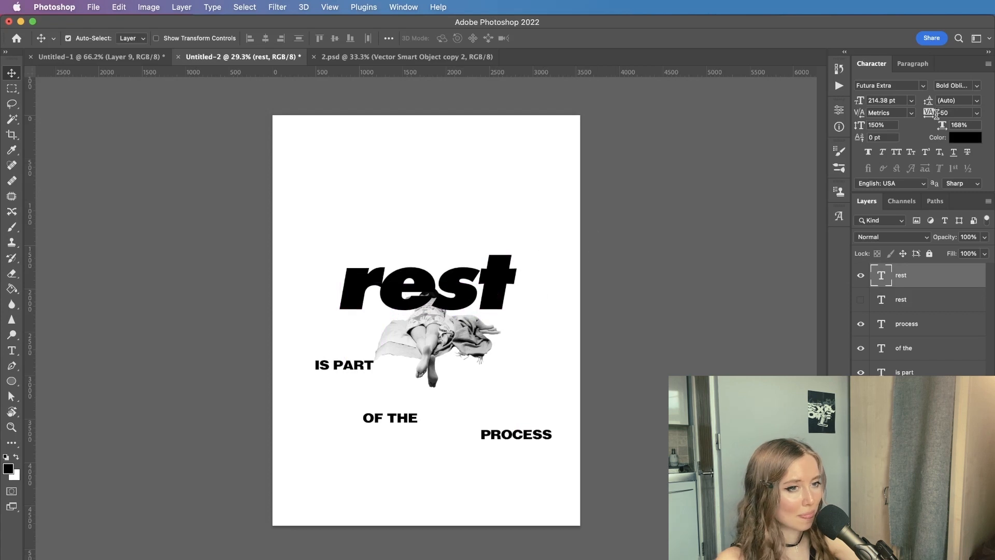
# - Try the Adhesive Nr. Seven font on the copied word and move it up above the person's head
pyautogui.click(922, 87)
pyautogui.write('ad')
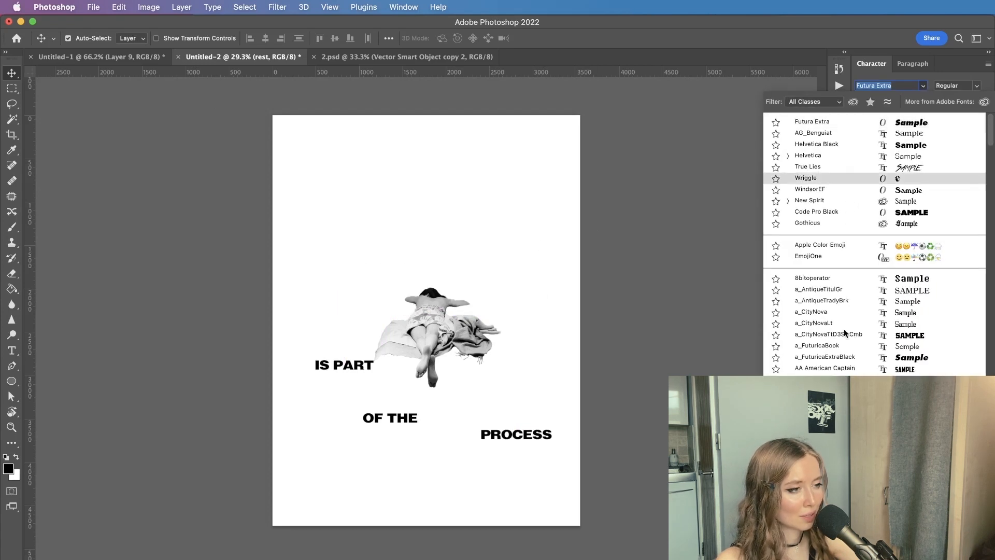
pyautogui.press('Up')
pyautogui.press('Down')
pyautogui.press('Return')
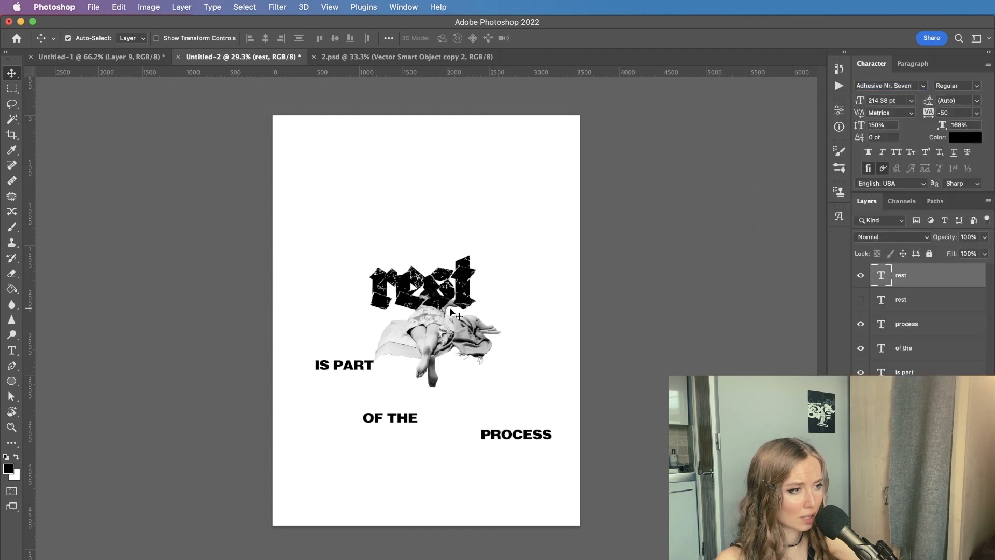
pyautogui.moveTo(465, 305); pyautogui.dragTo(460, 283)
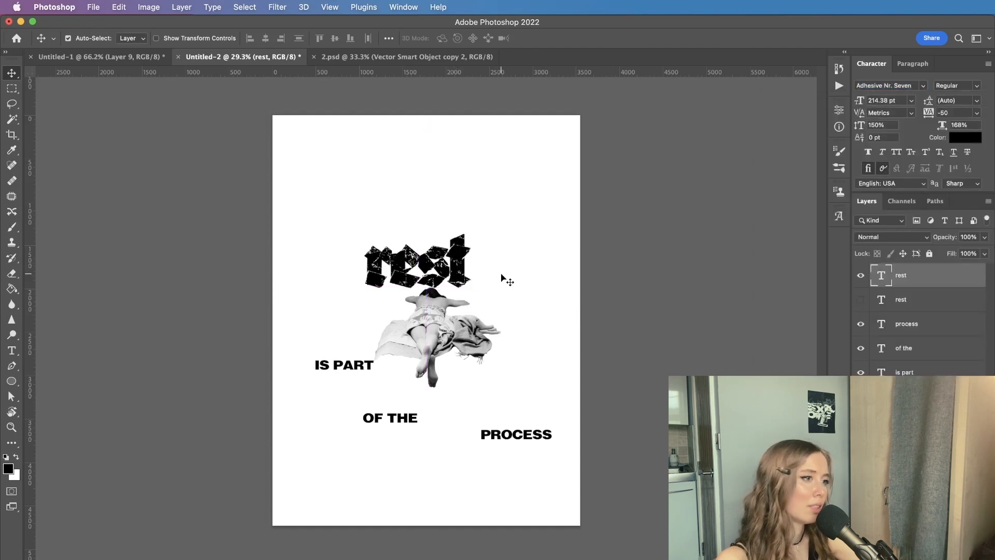
# - Try the Dont Go font on the copied word and shift it right and slightly down
pyautogui.click(923, 86)
pyautogui.write('ac')
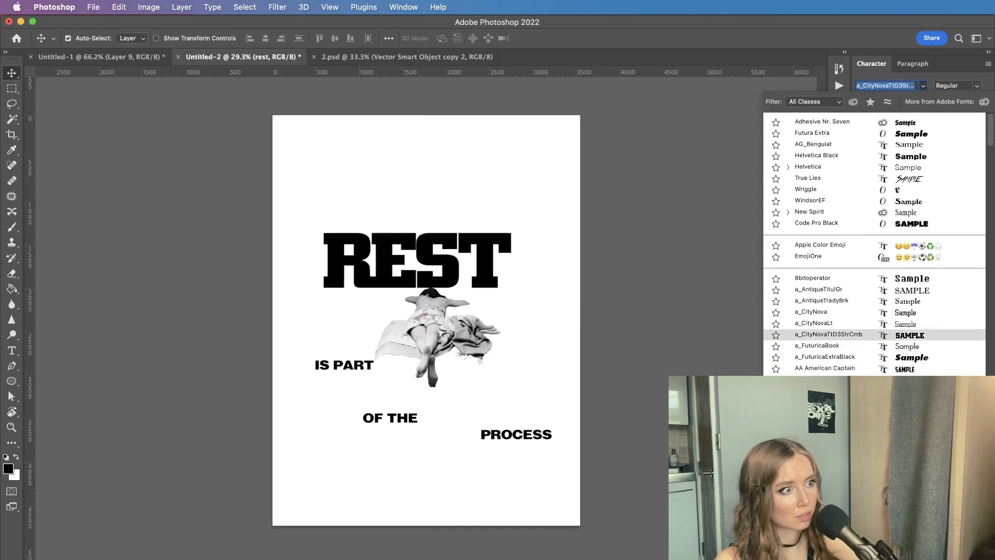
pyautogui.write('an')
pyautogui.scroll(-5, 829, 347)
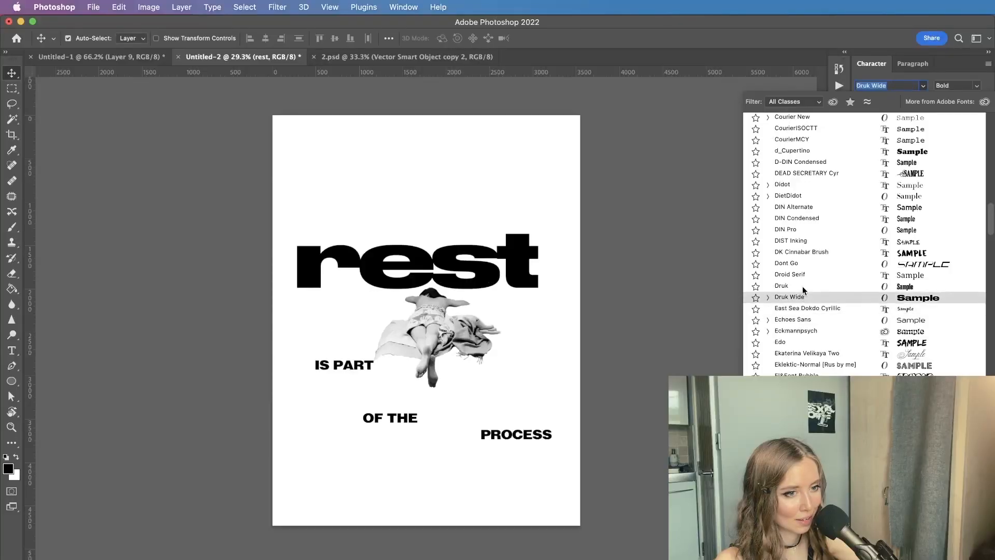
pyautogui.click(810, 263)
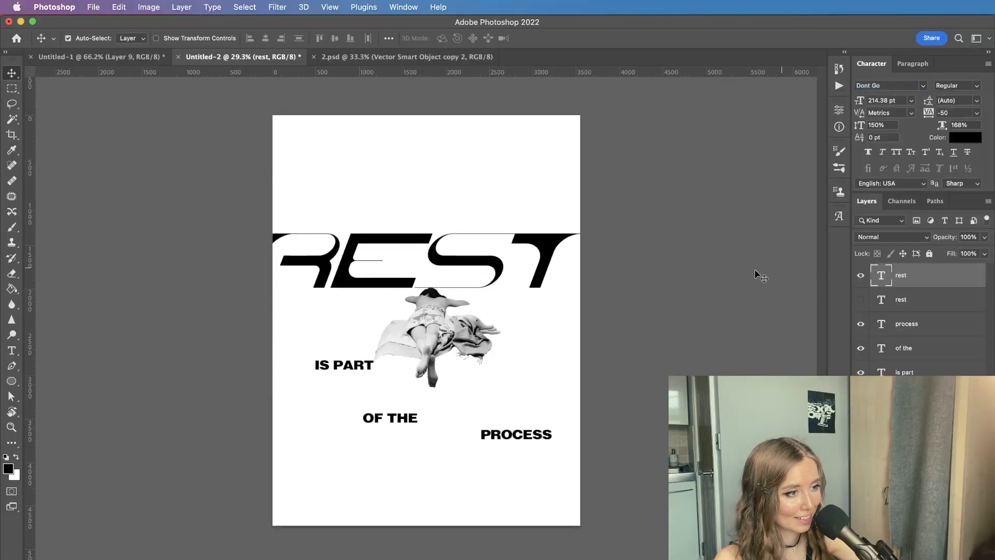
pyautogui.moveTo(437, 255); pyautogui.dragTo(483, 259)
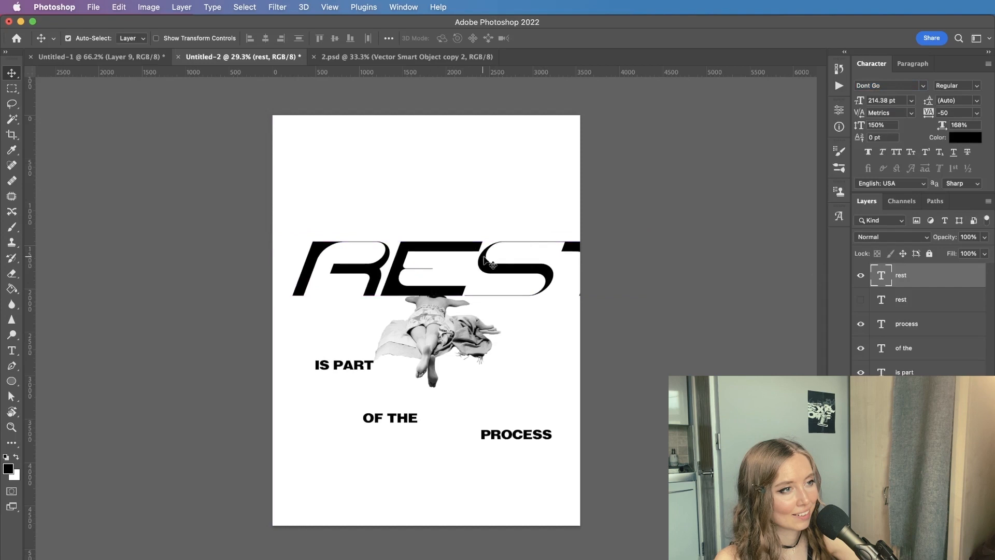
pyautogui.press('super+minus')
pyautogui.press('super+plus')
# - Try fonts such as StreetbrushW01-Regular and Stolzl on the copied word and set it in WindsorEF Bold
pyautogui.click(923, 86)
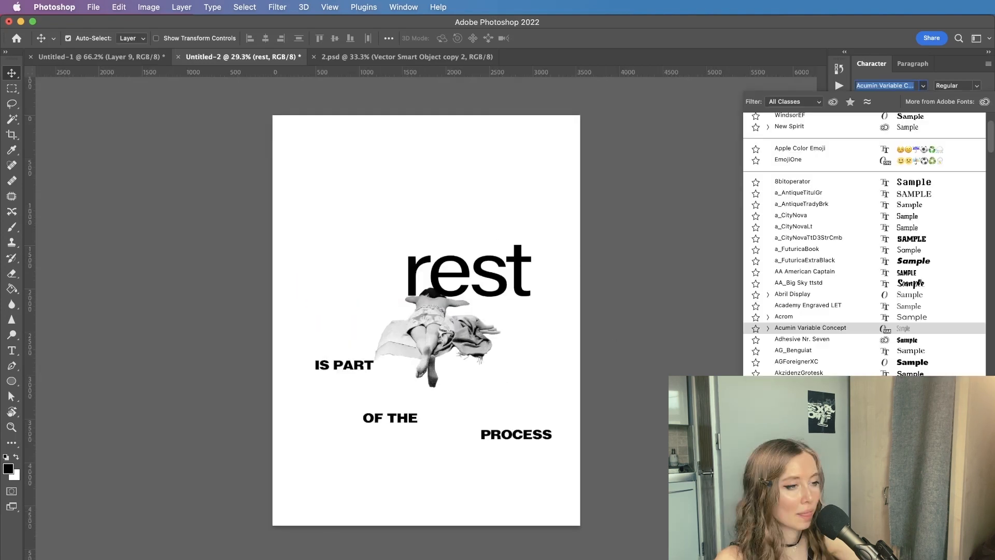
pyautogui.scroll(-10, 818, 352)
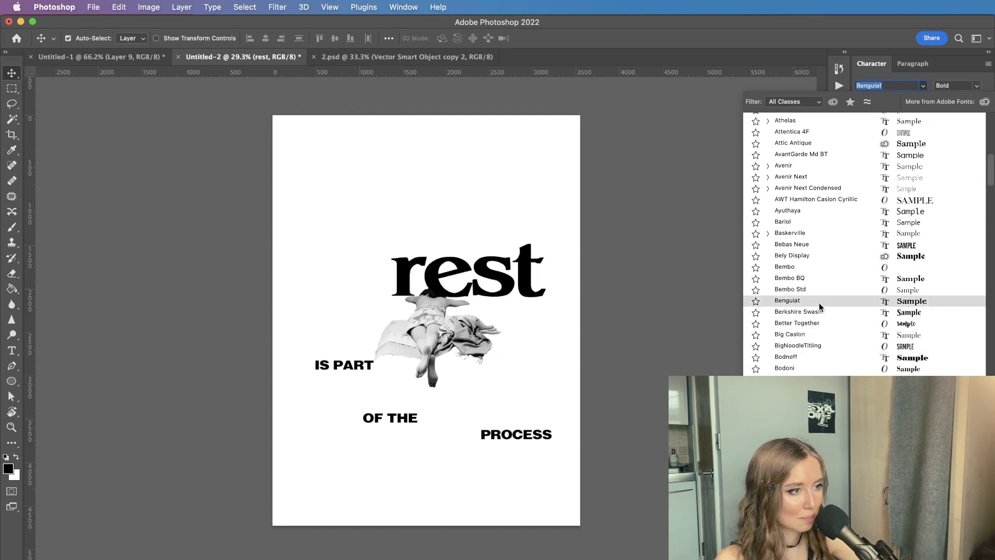
pyautogui.scroll(-5, 818, 303)
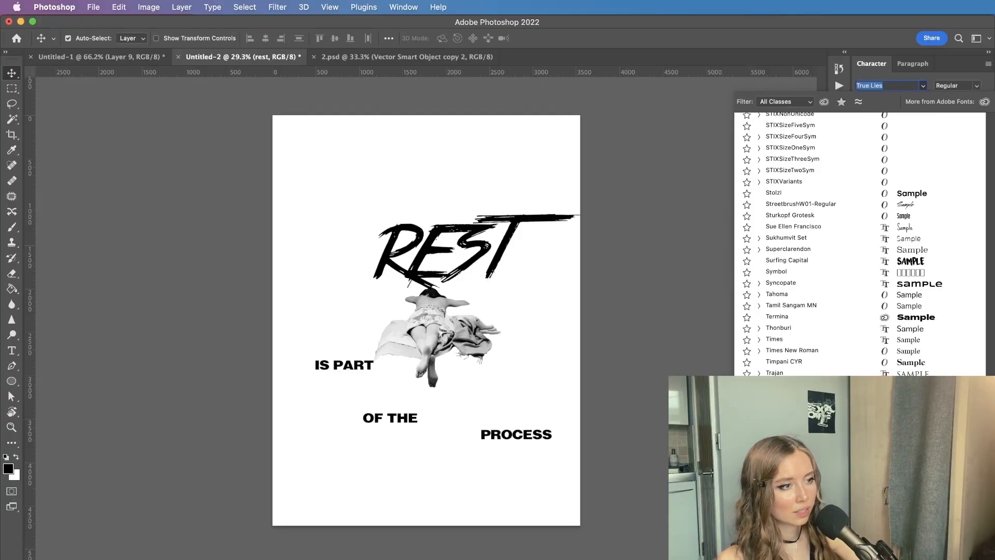
pyautogui.press('Up')
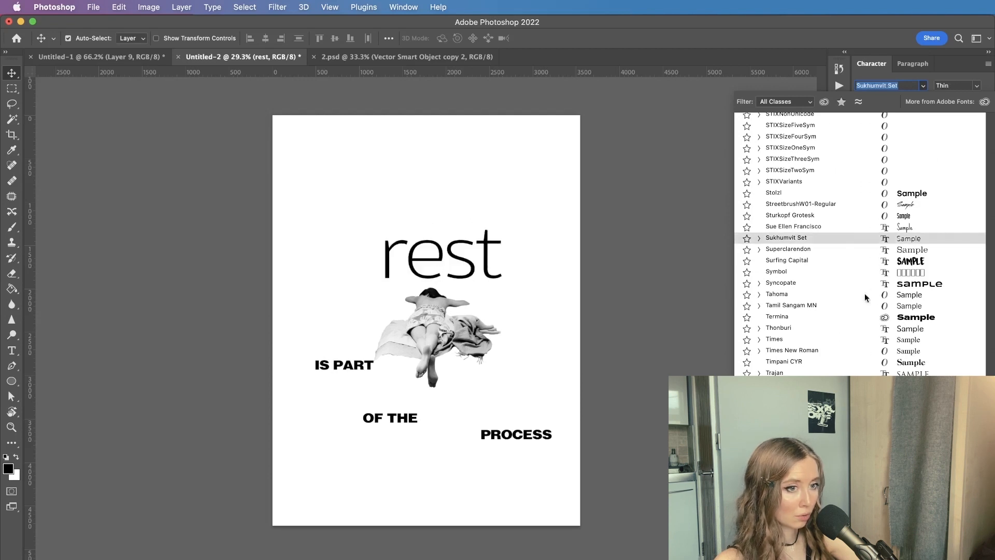
pyautogui.click(880, 203)
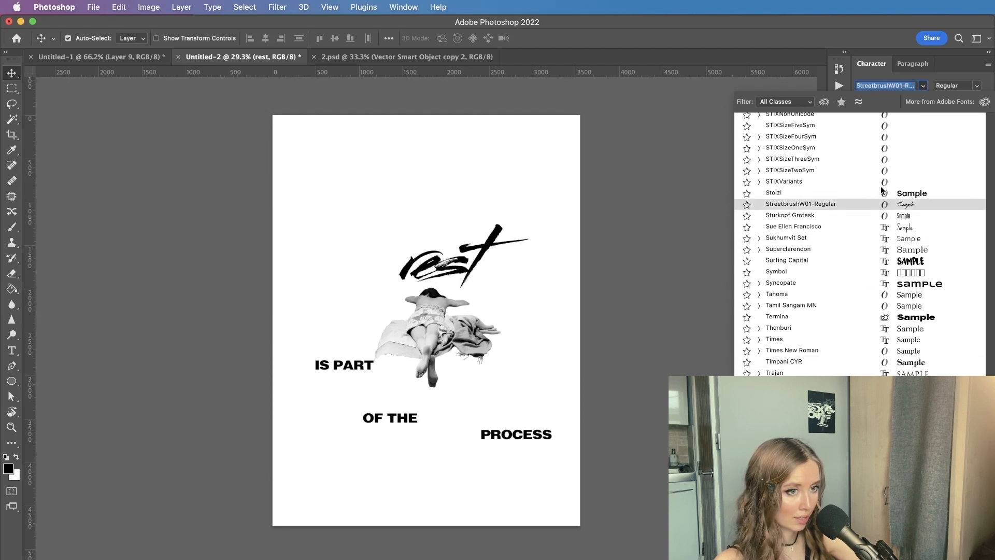
pyautogui.click(882, 192)
pyautogui.scroll(-10, 871, 192)
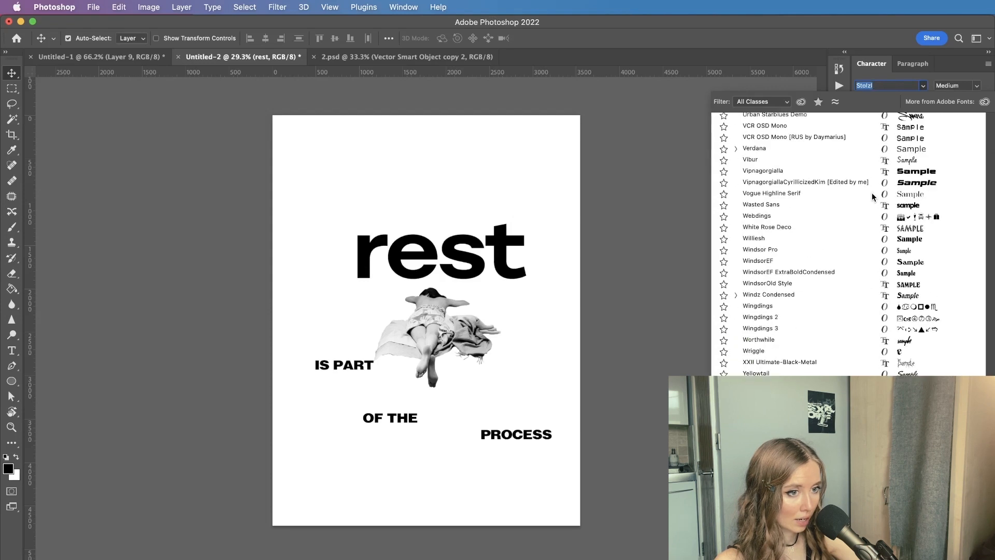
pyautogui.click(847, 262)
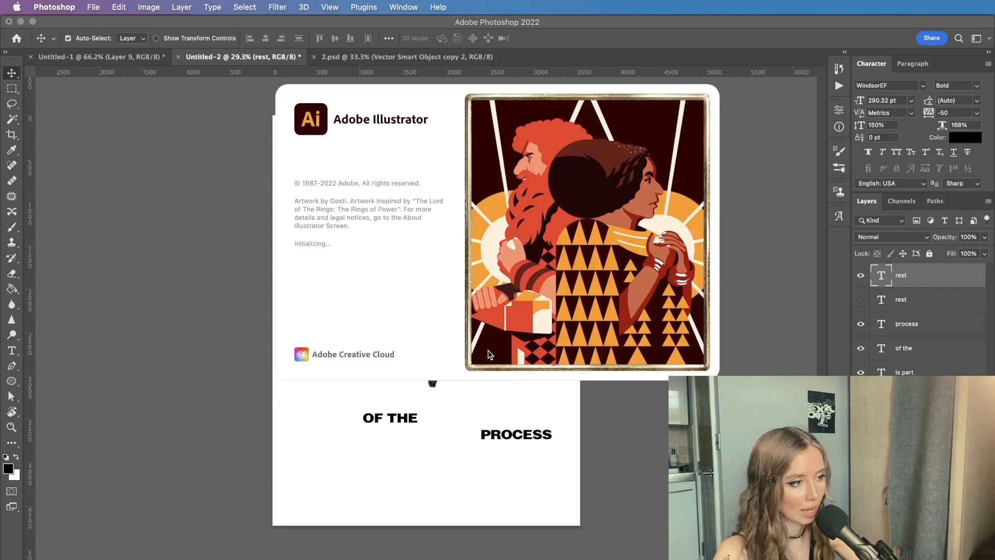
# - Switch to Illustrator, move the Color panel clear of the artboards in 1.ai, and examine the hand-drawn alphabet and numerals
pyautogui.click(638, 414)
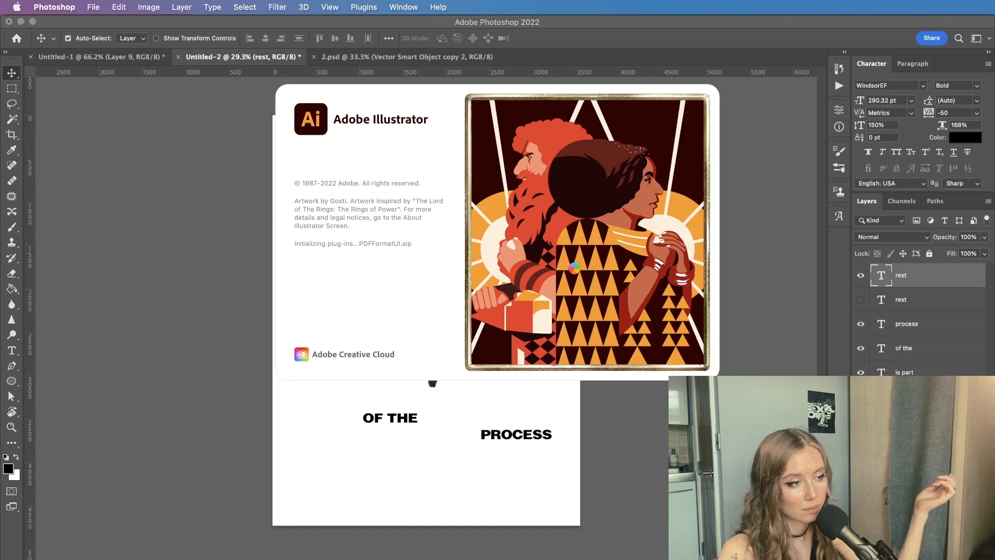
pyautogui.moveTo(575, 268); pyautogui.dragTo(471, 334)
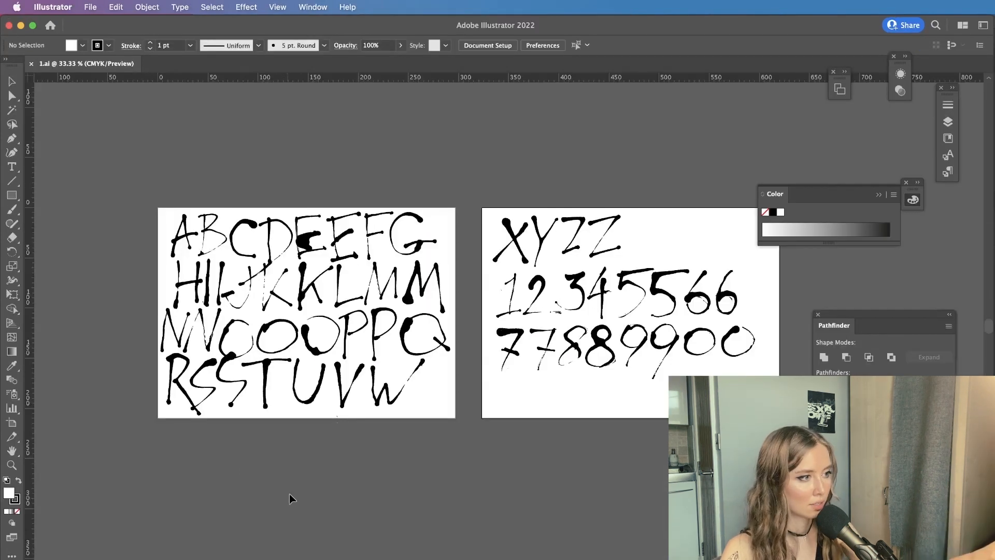
pyautogui.moveTo(820, 206); pyautogui.dragTo(889, 216)
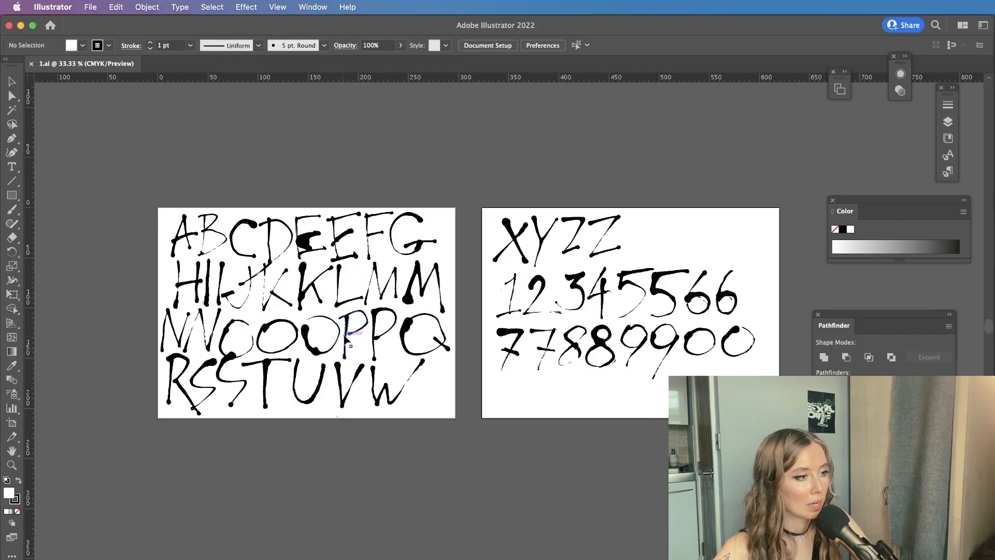
pyautogui.press('super+equal')
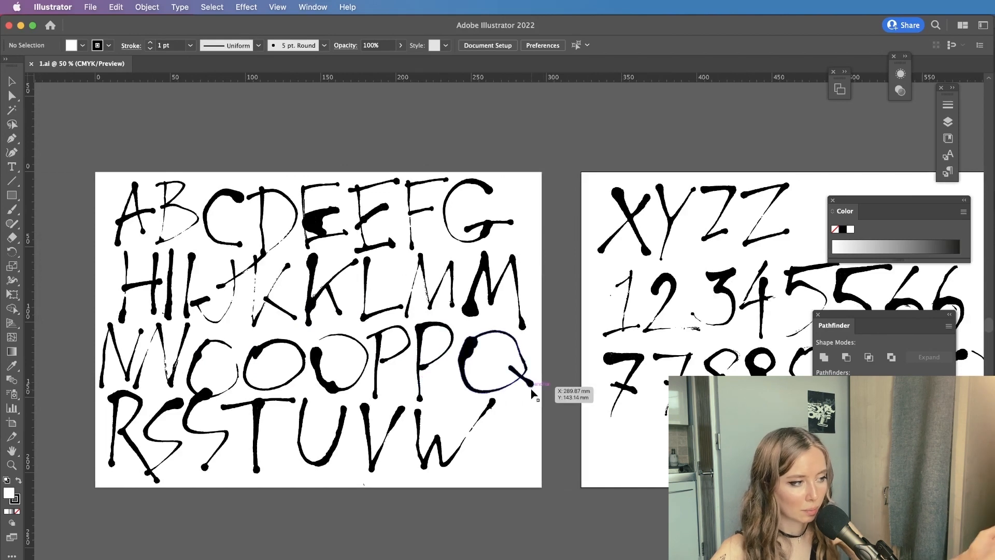
pyautogui.hscroll(2, 614, 454)
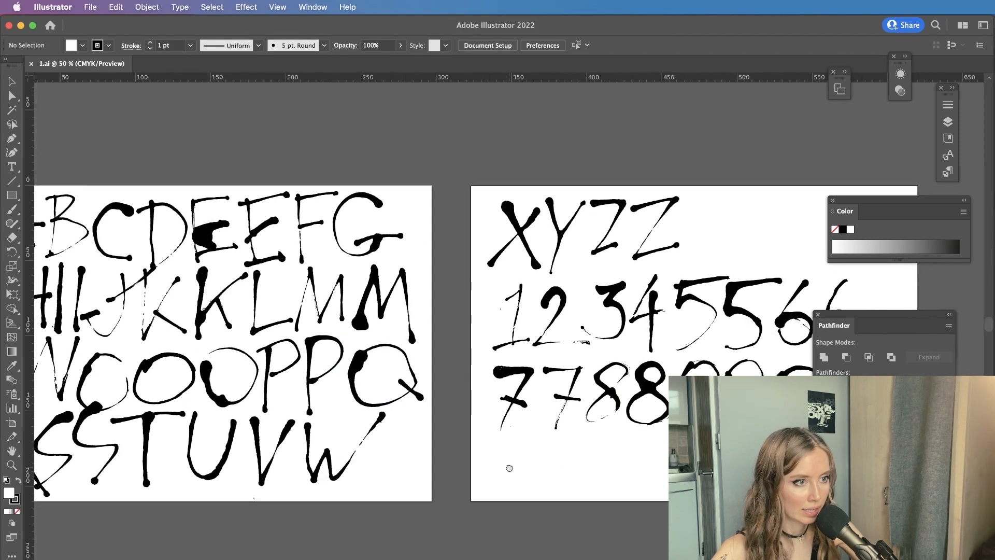
pyautogui.scroll(-5, 509, 469)
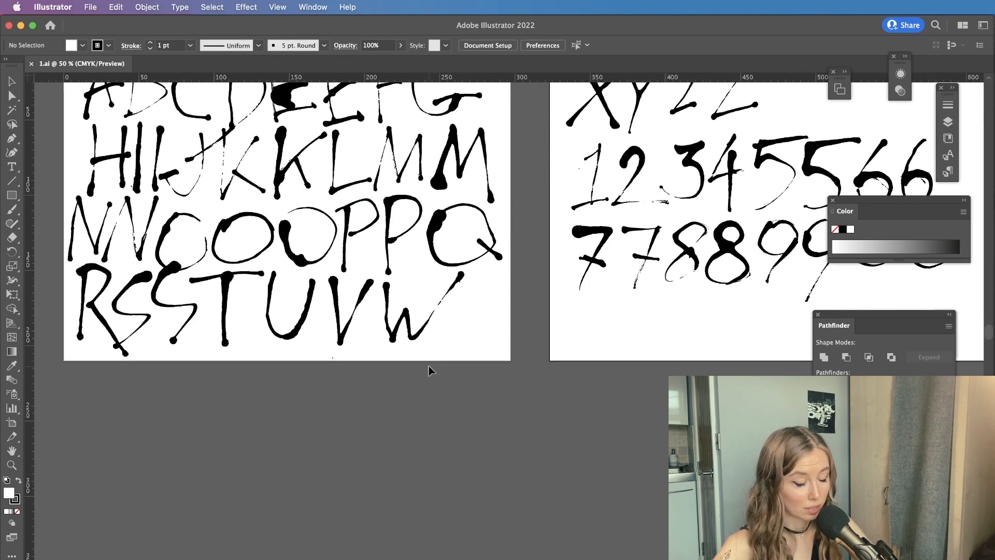
pyautogui.scroll(2, 428, 366)
pyautogui.hscroll(-2, 428, 366)
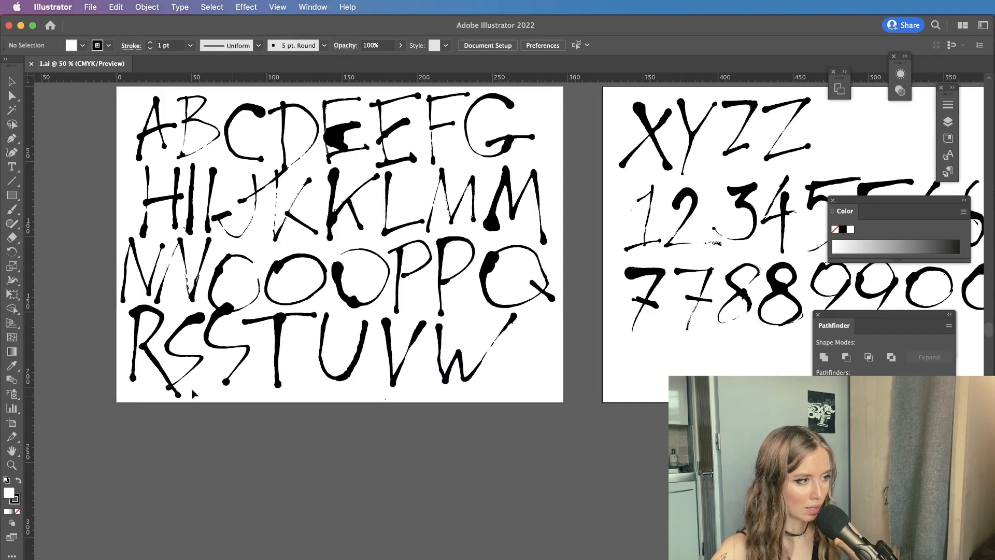
# - Assemble the word REST below the first artboard from copies of the ink letters R, E, S and T
pyautogui.moveTo(161, 324); pyautogui.dragTo(395, 455)
pyautogui.moveTo(336, 137); pyautogui.dragTo(425, 481)
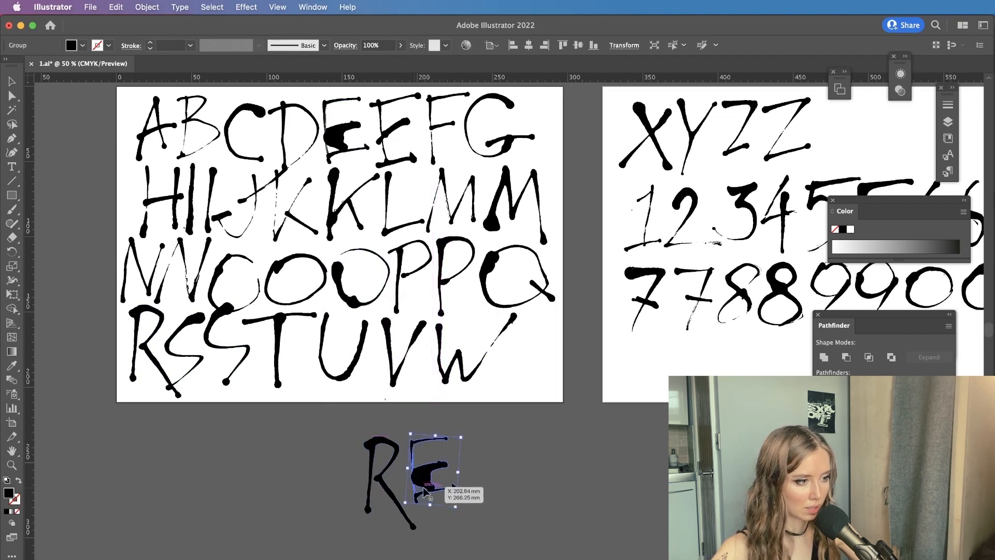
pyautogui.moveTo(228, 337); pyautogui.dragTo(483, 458)
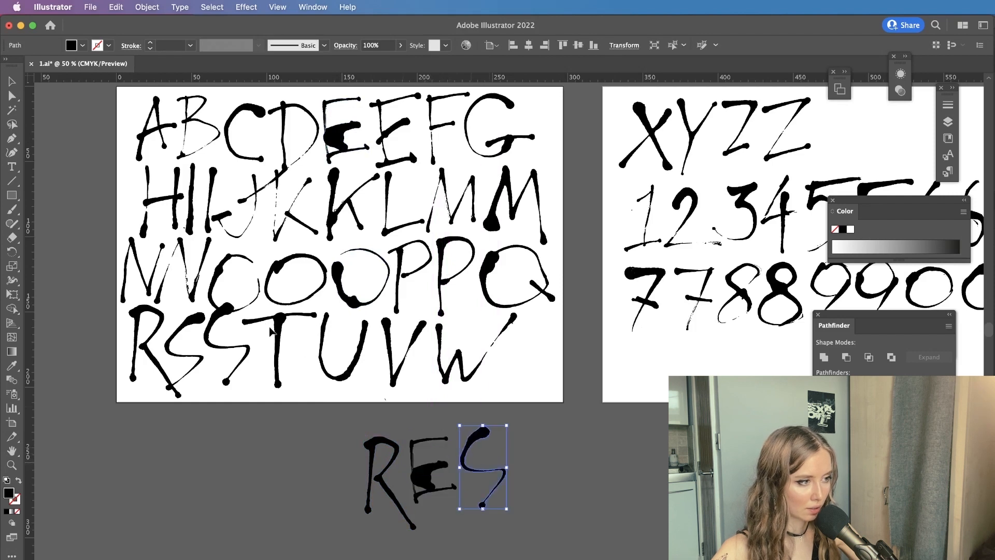
pyautogui.click(280, 332)
pyautogui.moveTo(279, 332); pyautogui.dragTo(555, 454)
# - Tighten the spacing between the assembled REST letters and tilt the R and T slightly clockwise
pyautogui.scroll(-5, 363, 415)
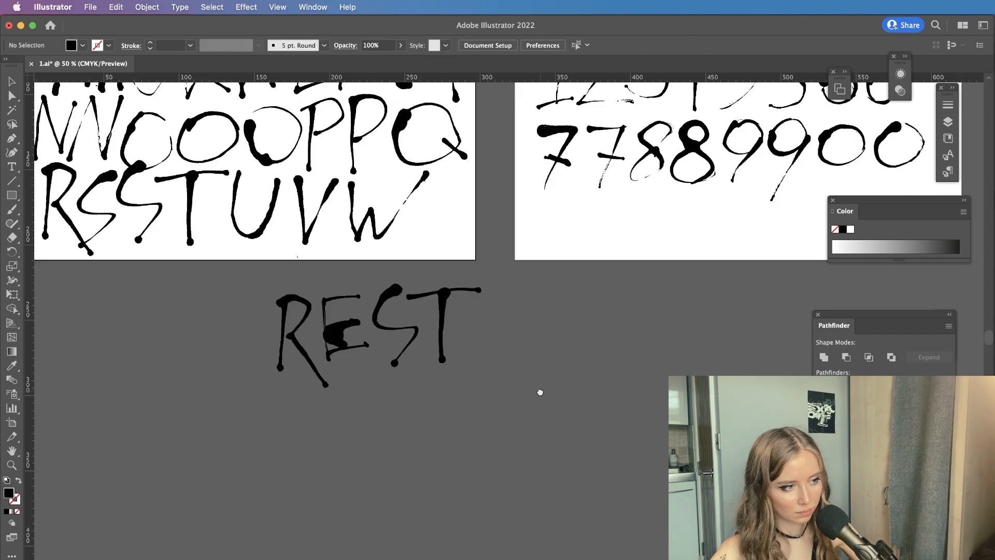
pyautogui.click(327, 377)
pyautogui.press('super+equal')
pyautogui.moveTo(392, 269); pyautogui.dragTo(379, 287)
pyautogui.moveTo(355, 297); pyautogui.dragTo(346, 282)
pyautogui.click(505, 312)
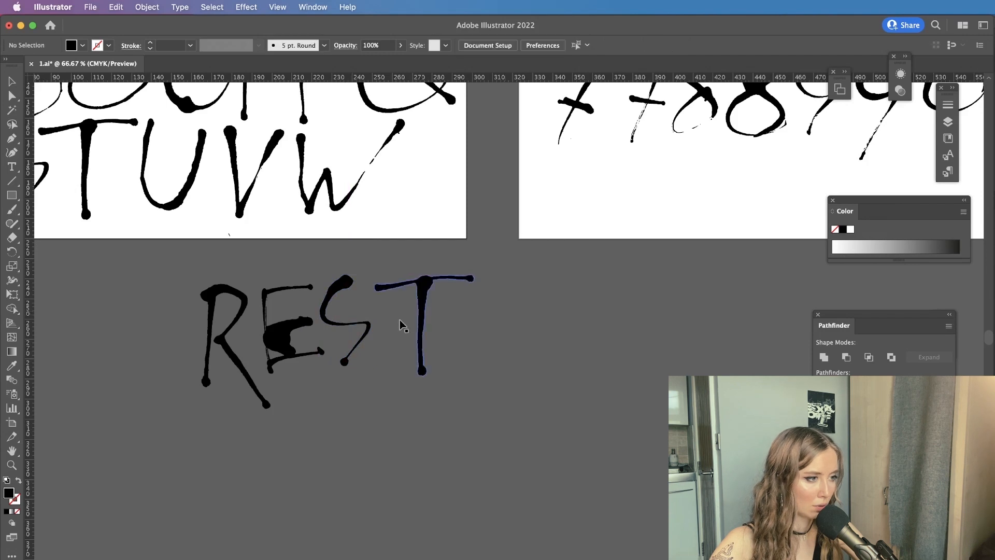
pyautogui.moveTo(422, 319); pyautogui.dragTo(401, 324)
pyautogui.moveTo(238, 370); pyautogui.dragTo(247, 369)
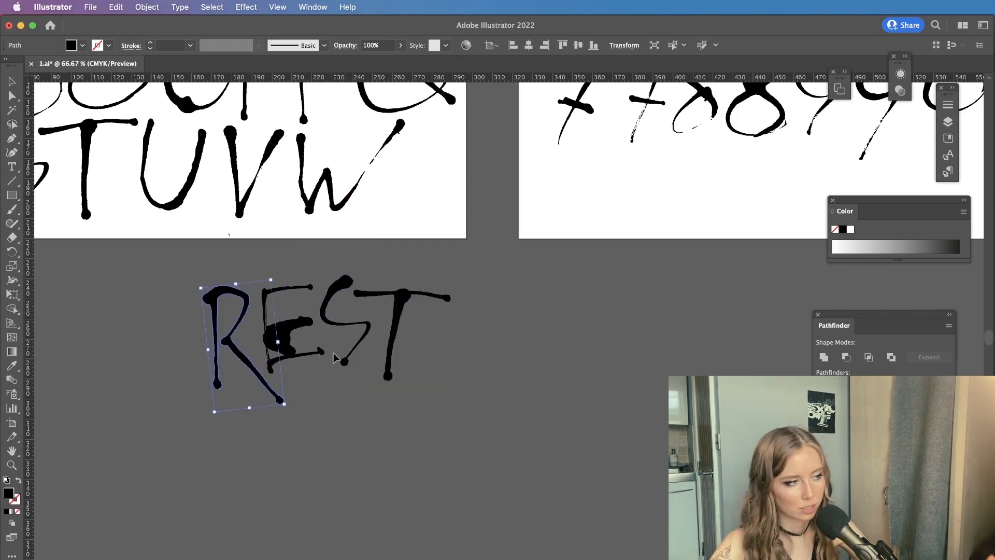
pyautogui.click(360, 431)
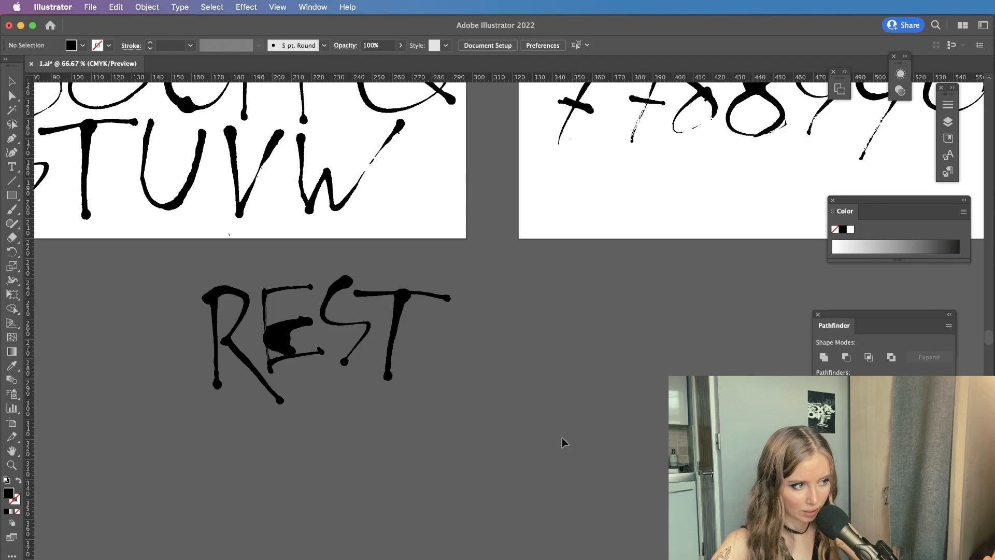
# - Bring the ink REST lettering into the Photoshop poster as a smart object and enlarge it to about 305% across the page
pyautogui.moveTo(440, 412); pyautogui.dragTo(355, 356)
pyautogui.moveTo(291, 332); pyautogui.dragTo(562, 559)
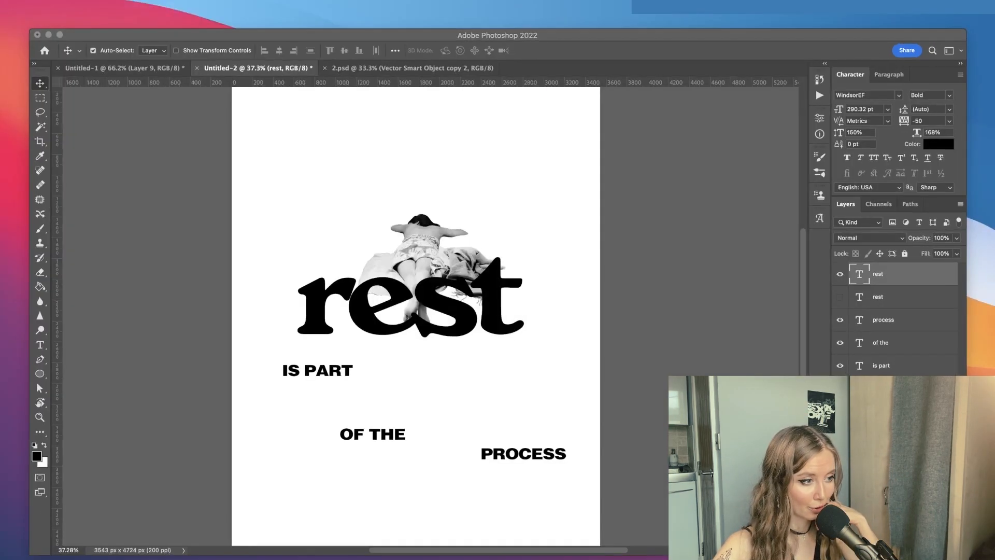
pyautogui.press('super+v')
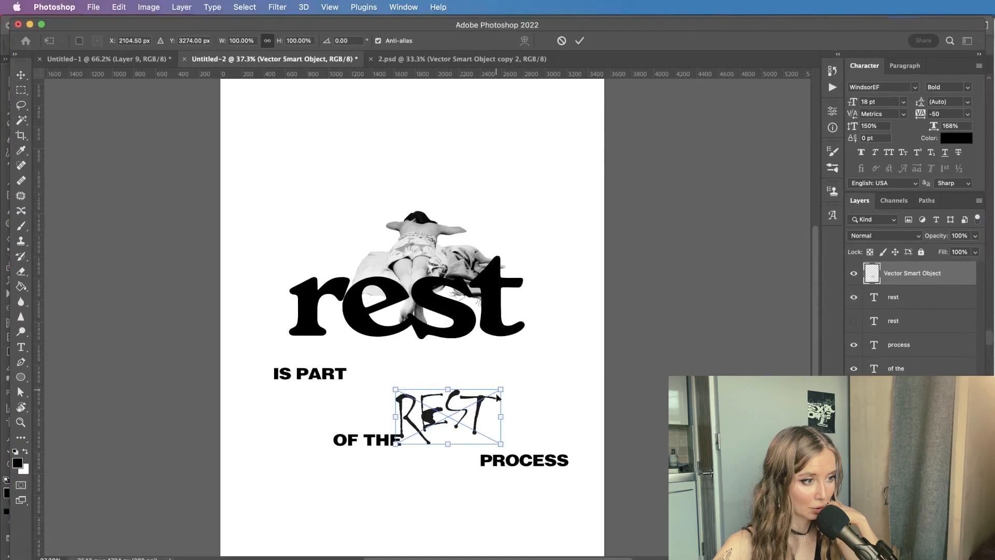
pyautogui.moveTo(500, 389); pyautogui.dragTo(671, 299)
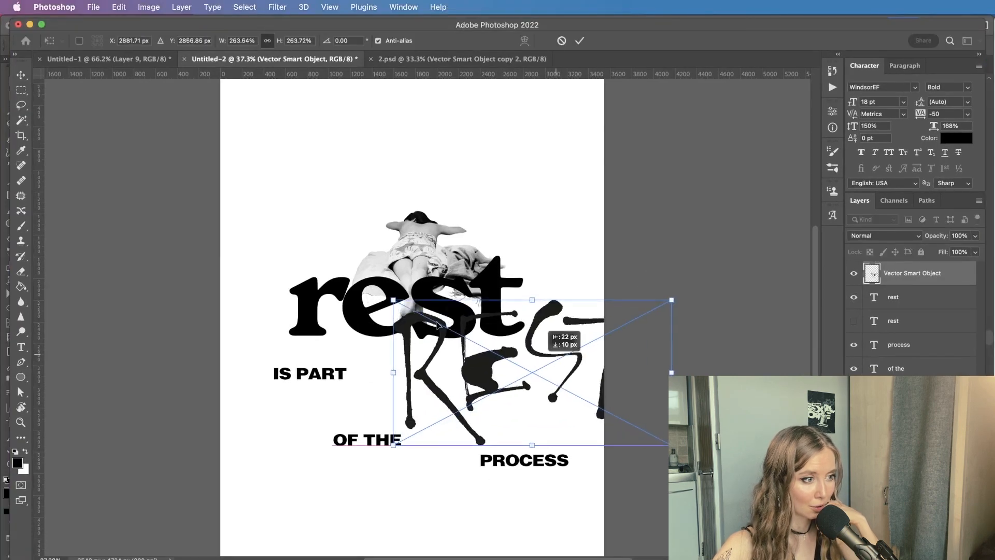
pyautogui.moveTo(436, 323); pyautogui.dragTo(309, 291)
pyautogui.moveTo(544, 267); pyautogui.dragTo(583, 233)
pyautogui.press('Return')
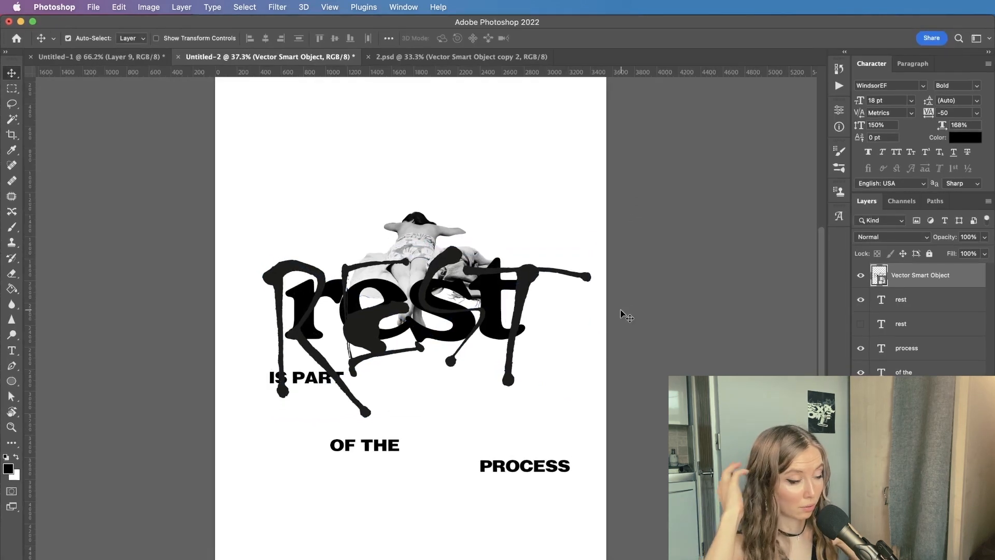
# - Hide the WindsorEF rest text layer and move the ink REST lettering up over the person
pyautogui.scroll(-2, 529, 280)
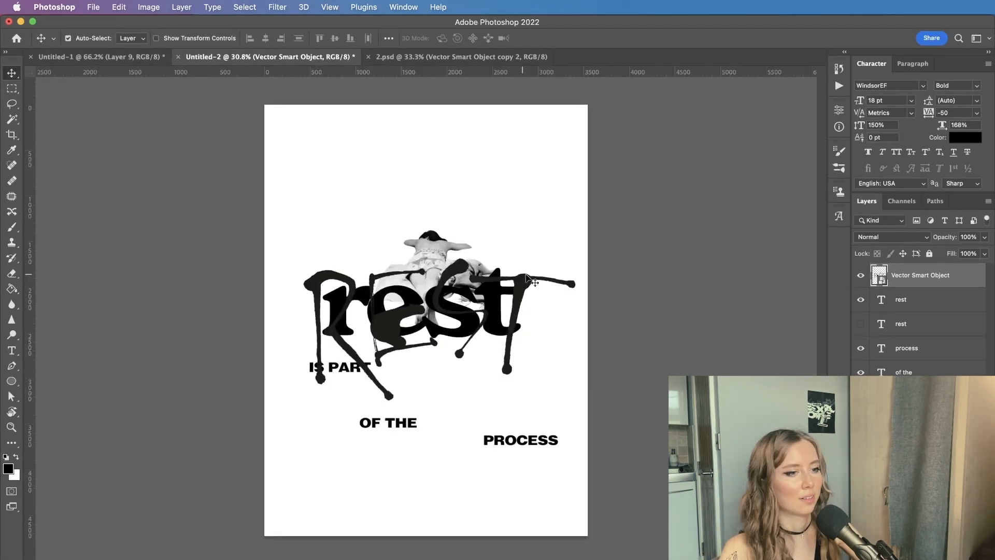
pyautogui.click(864, 302)
pyautogui.moveTo(414, 252); pyautogui.dragTo(421, 276)
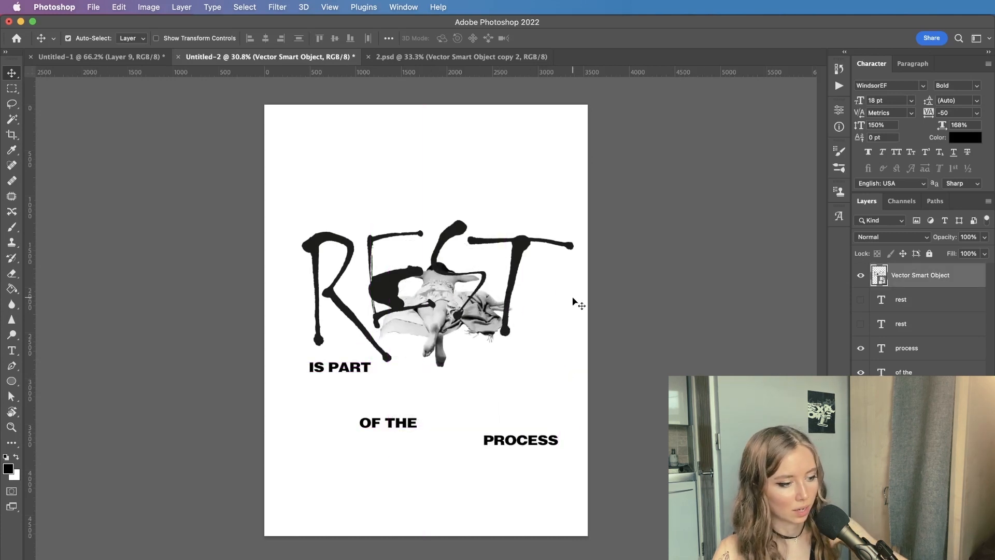
# - Convert the ink REST lettering layer to a smart object
pyautogui.press('super+t')
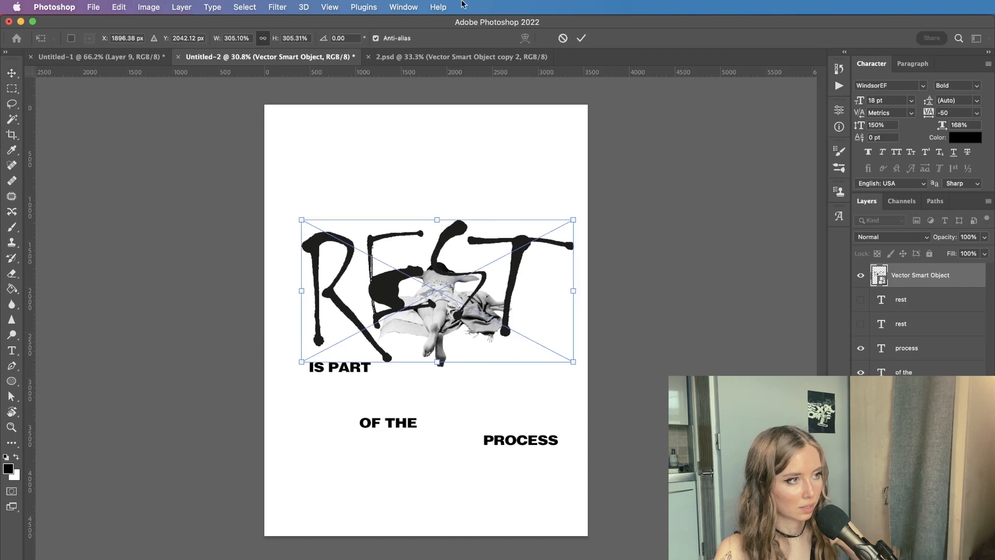
pyautogui.rightClick(920, 278)
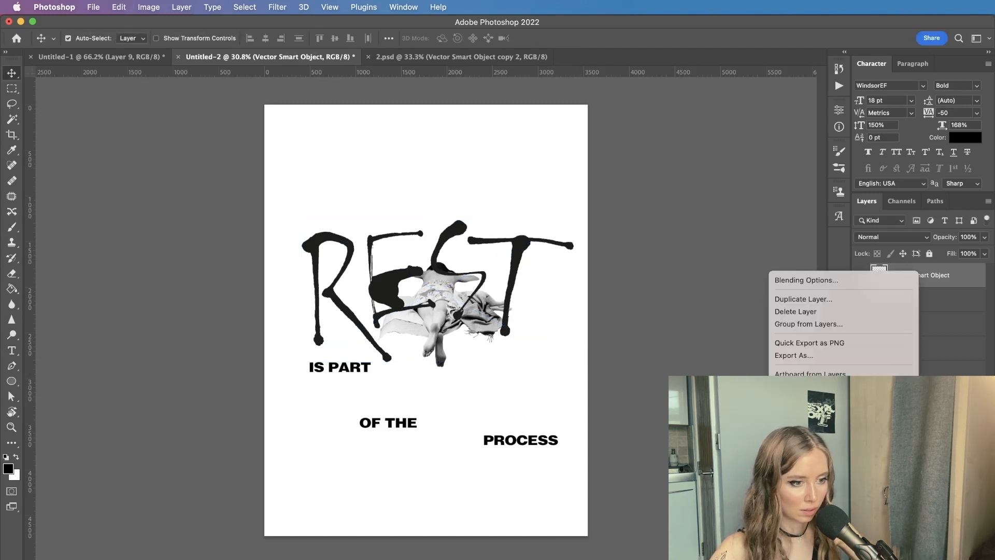
pyautogui.rightClick(913, 274)
pyautogui.click(211, 173)
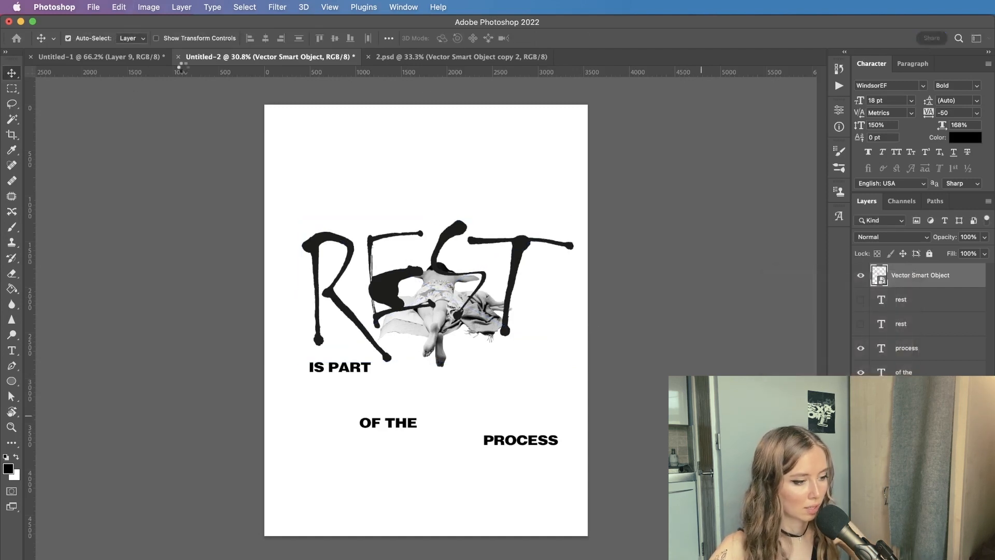
# - Apply an Arc warp to the REST lettering with a bend of about 15.7
pyautogui.press('super+t')
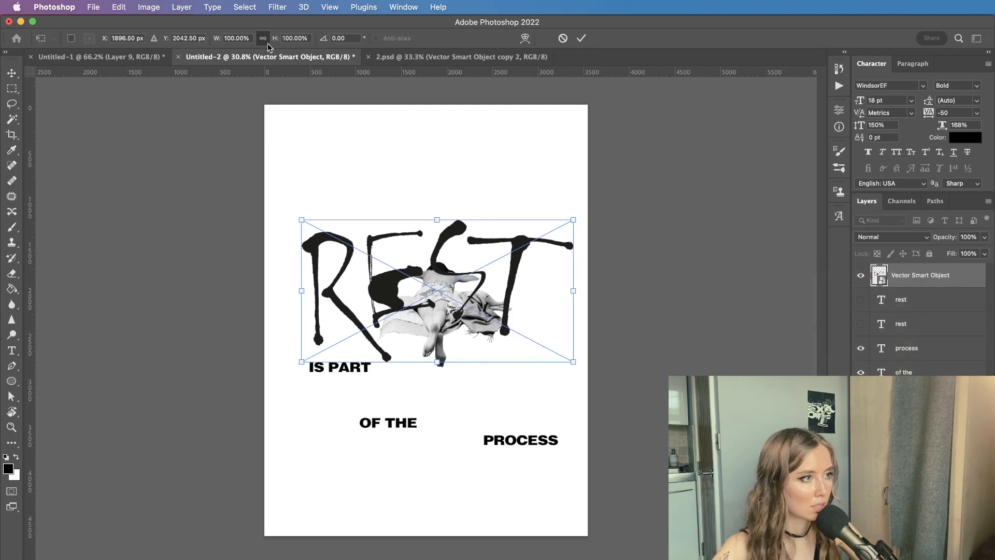
pyautogui.click(282, 39)
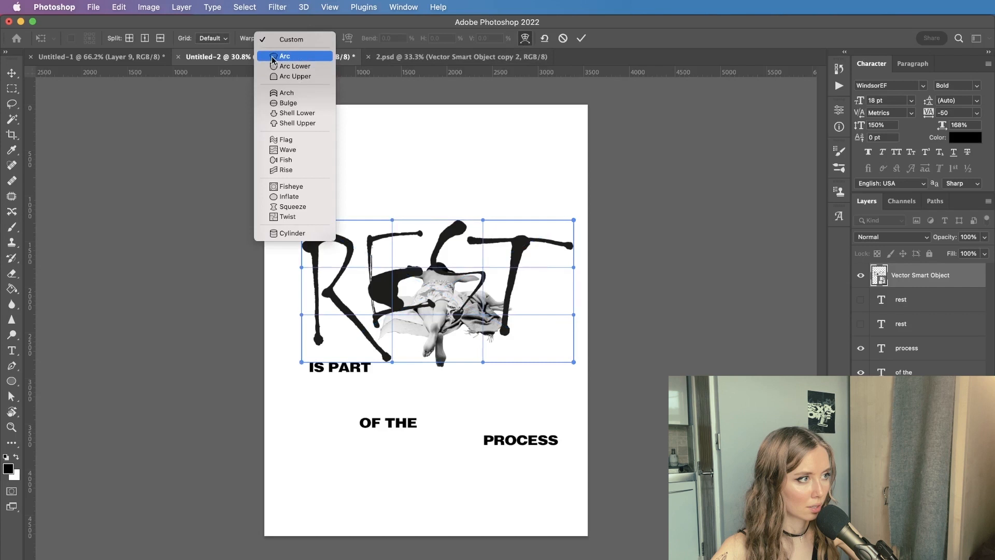
pyautogui.click(284, 56)
pyautogui.moveTo(452, 167); pyautogui.dragTo(436, 207)
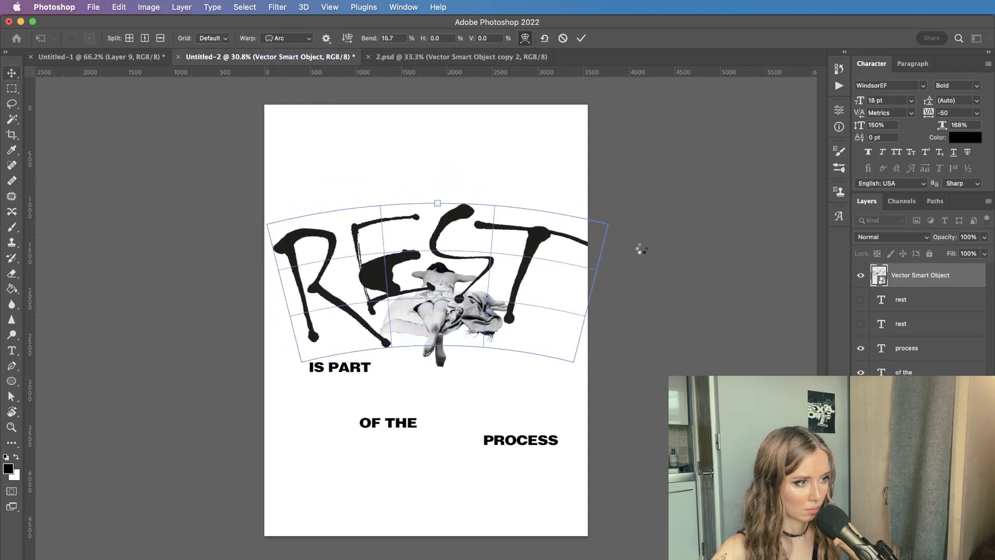
pyautogui.press('Return')
# - Scale the arched REST lettering down to fit the poster's width and position the cut-out person beneath it
pyautogui.press('super+t')
pyautogui.moveTo(604, 360); pyautogui.dragTo(581, 326)
pyautogui.moveTo(489, 242); pyautogui.dragTo(501, 250)
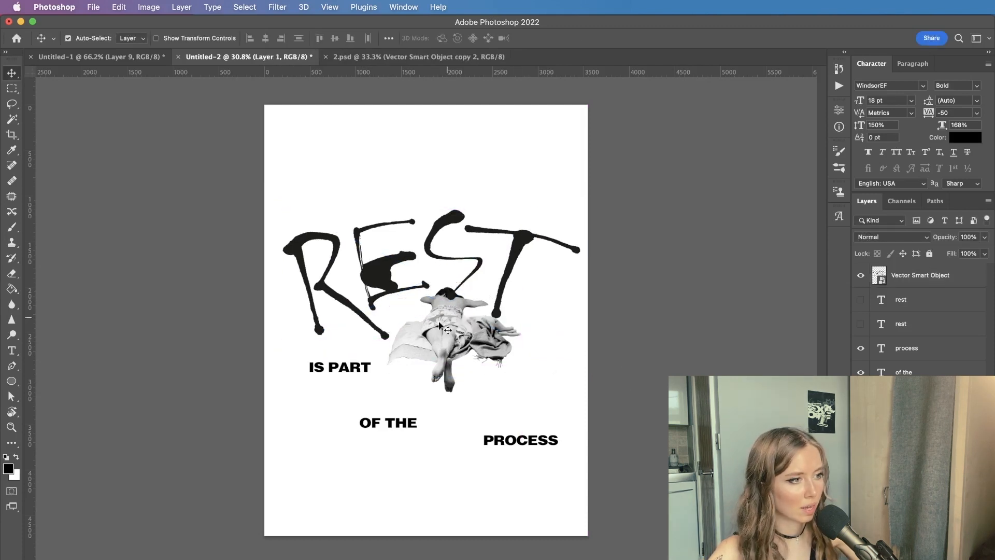
# - Show the colour bedroom photo, lasso the empty part of the mattress beside the person, and copy it to a new layer
pyautogui.press('l')
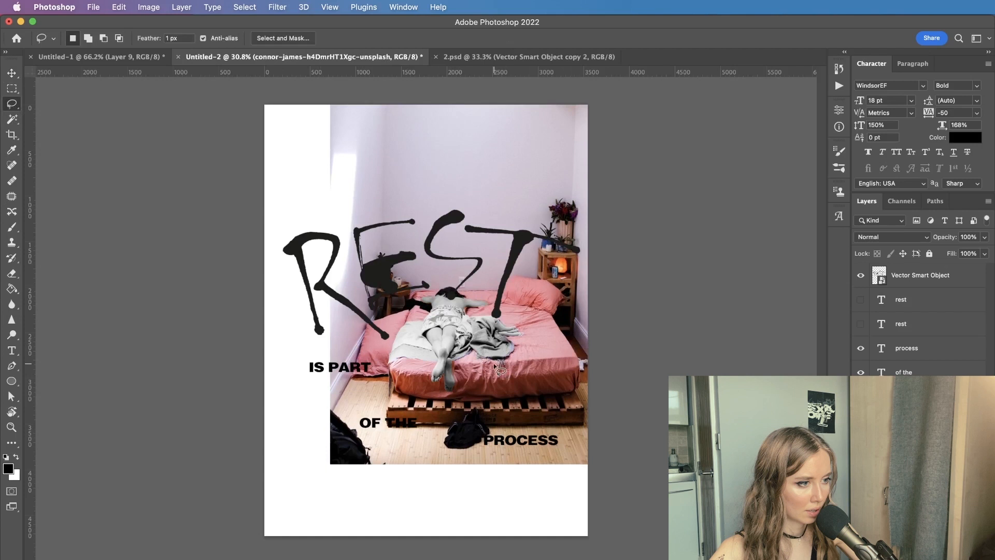
pyautogui.moveTo(470, 359)
pyautogui.mouseDown()
pyautogui.moveTo(565, 361)
pyautogui.moveTo(530, 313)
pyautogui.mouseUp()
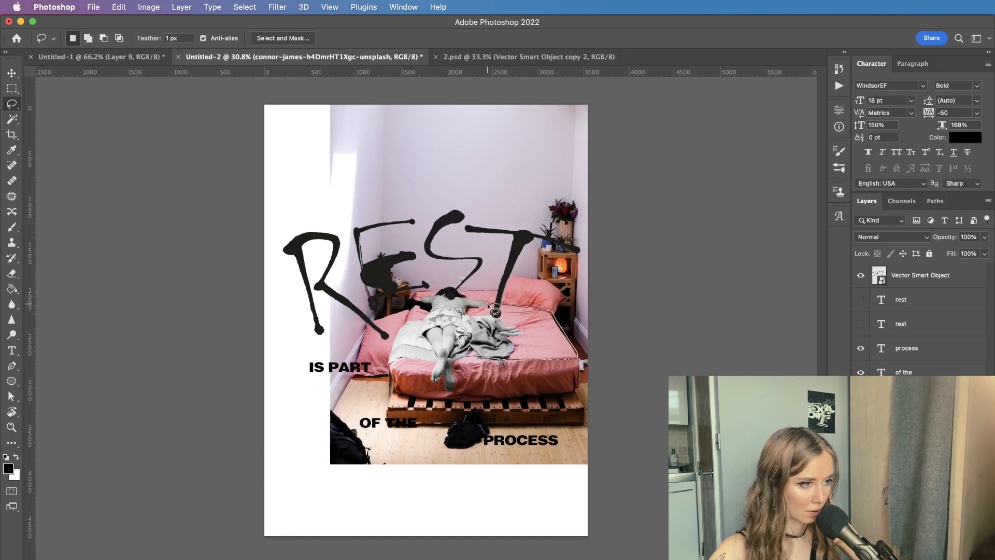
pyautogui.moveTo(460, 361); pyautogui.dragTo(466, 359)
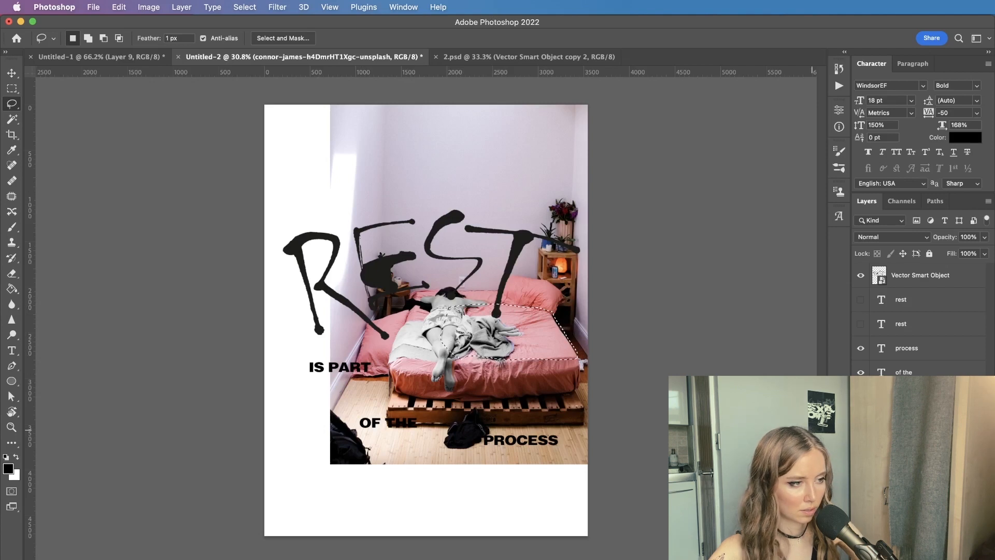
pyautogui.press('super+j')
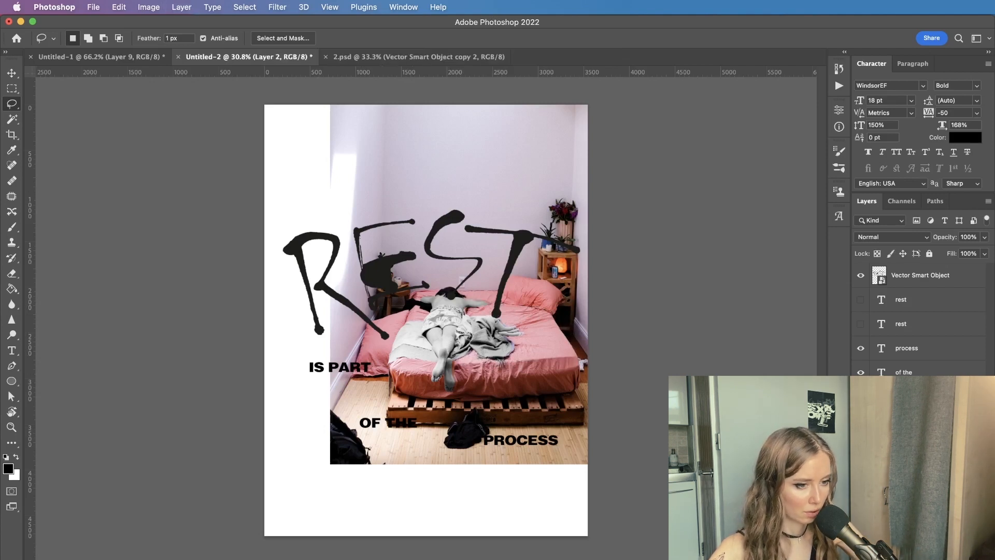
# - Hide the bedroom photo and desaturate the copied mattress piece to black and white with Hue/Saturation
pyautogui.press('super+comma')
pyautogui.press('super+u')
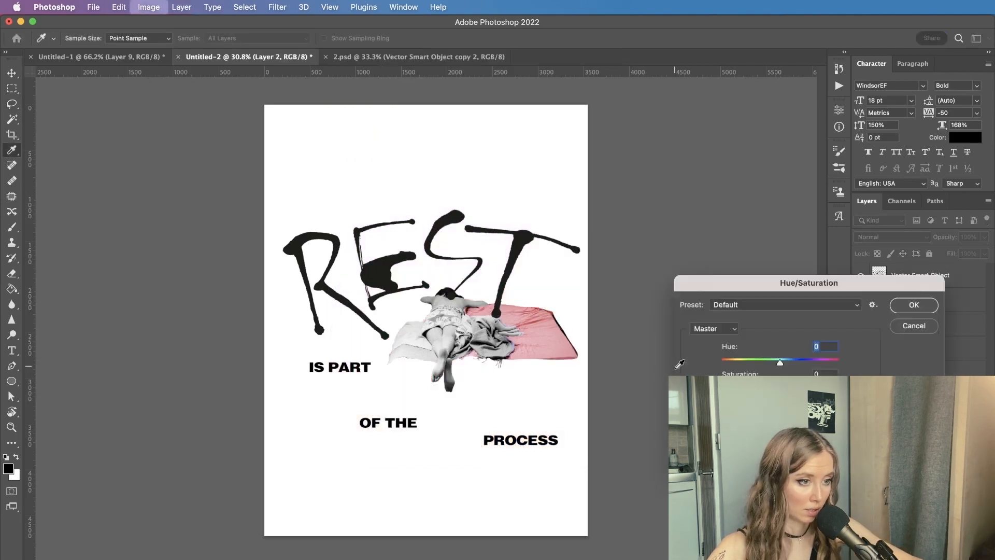
pyautogui.press('Return')
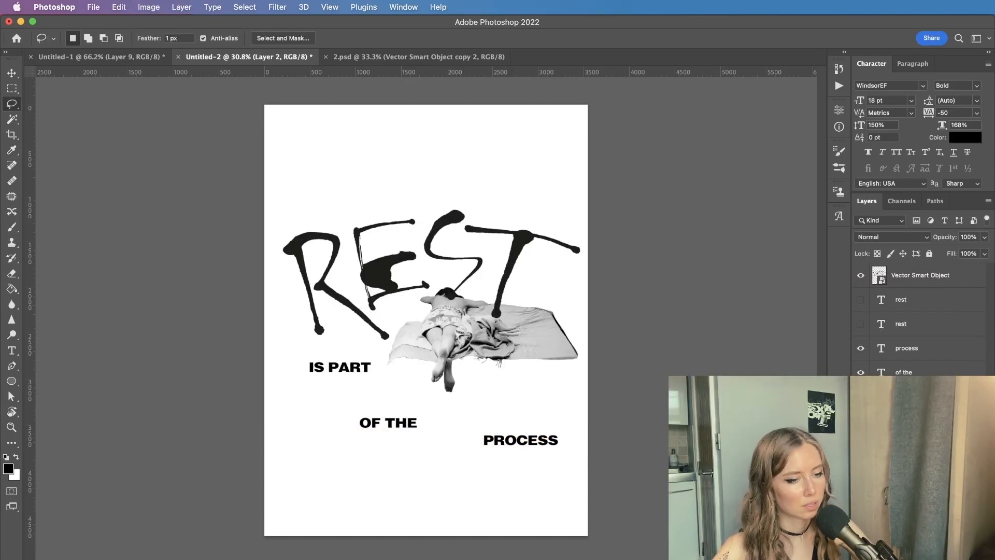
# - Combine the mattress piece and the person into one smart object and scale it to about 129% beneath the REST lettering
pyautogui.hotkey('alt', '[')
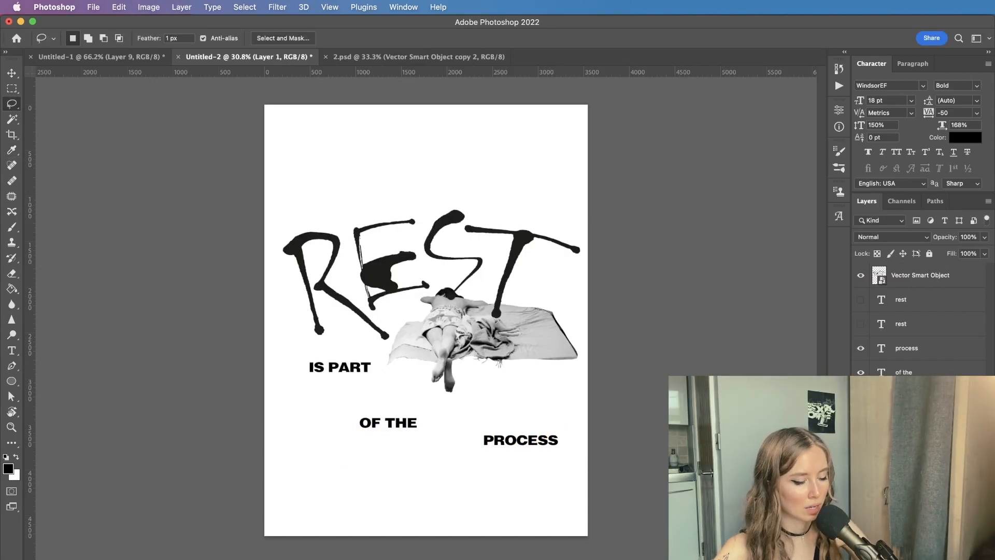
pyautogui.rightClick(913, 275)
pyautogui.press('Escape')
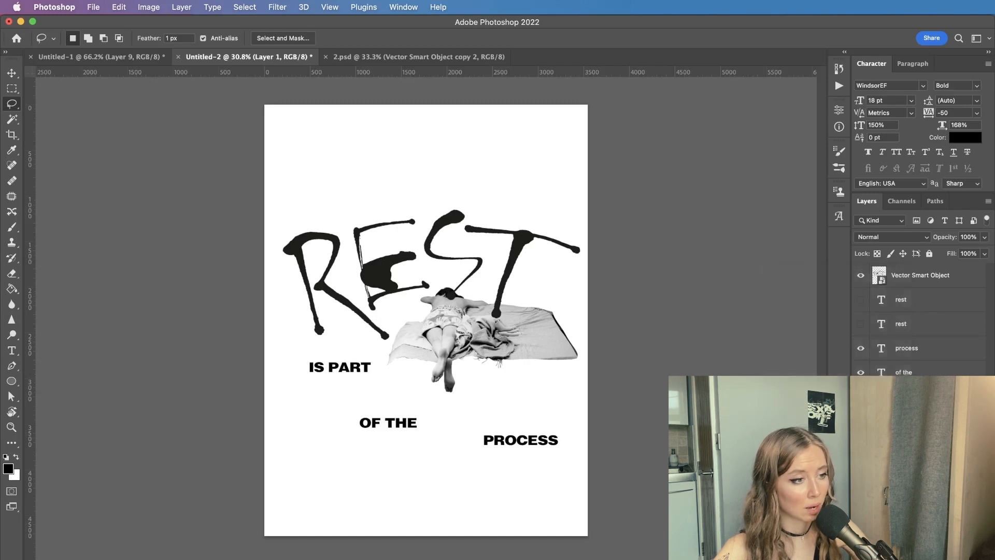
pyautogui.press('super+t')
pyautogui.moveTo(581, 395); pyautogui.dragTo(564, 361)
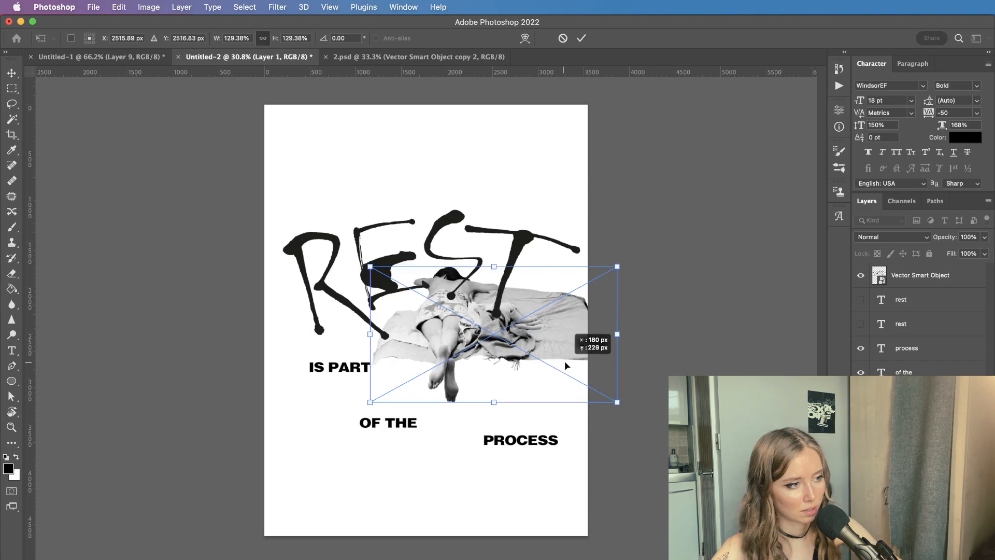
pyautogui.press('Return')
# - Try a Color Halftone filter with a max radius of 8 pixels on the cut-out and inspect its dots up close
pyautogui.click(279, 7)
pyautogui.moveTo(365, 192)
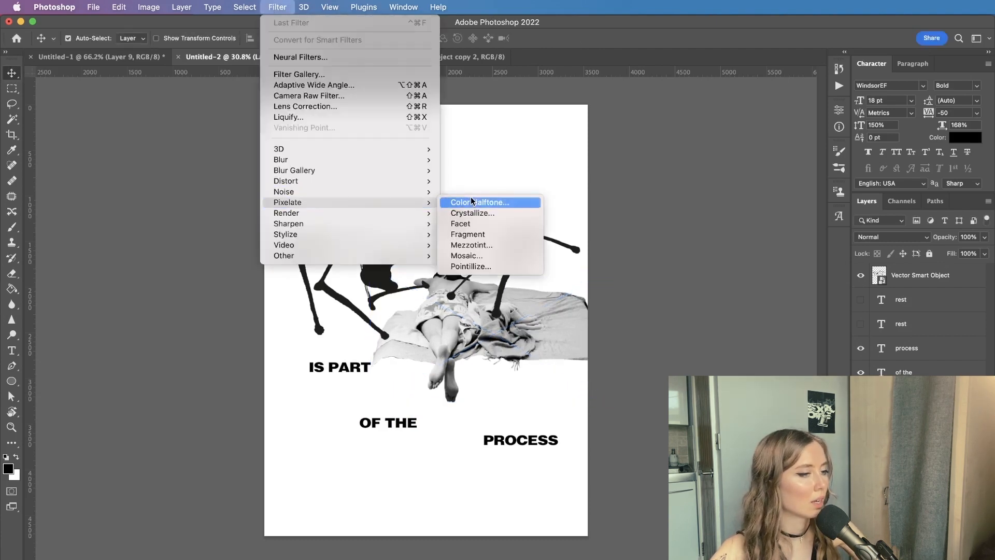
pyautogui.click(471, 203)
pyautogui.moveTo(487, 243); pyautogui.dragTo(696, 299)
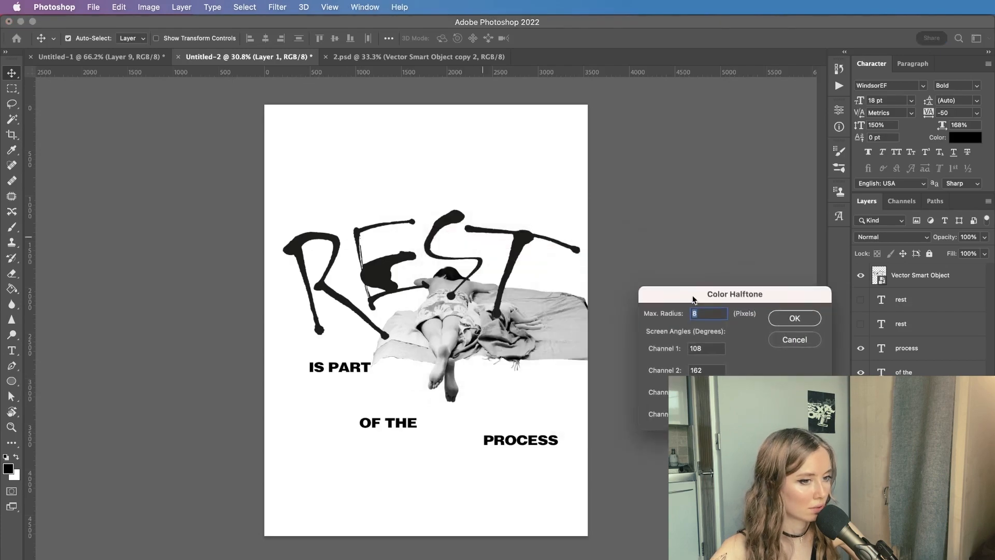
pyautogui.press('Return')
pyautogui.scroll(5, 438, 324)
pyautogui.scroll(3, 438, 324)
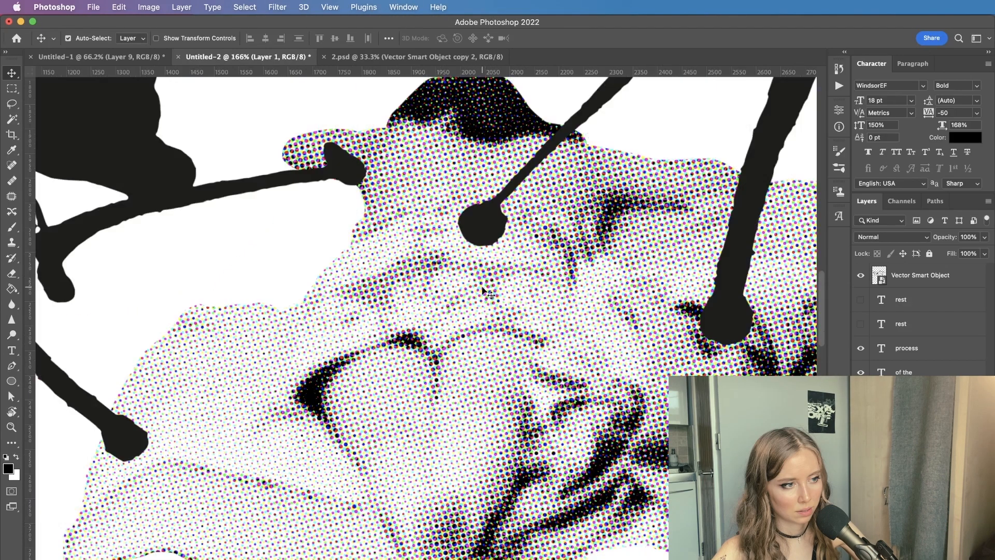
pyautogui.scroll(-6, 482, 291)
pyautogui.scroll(4, 427, 316)
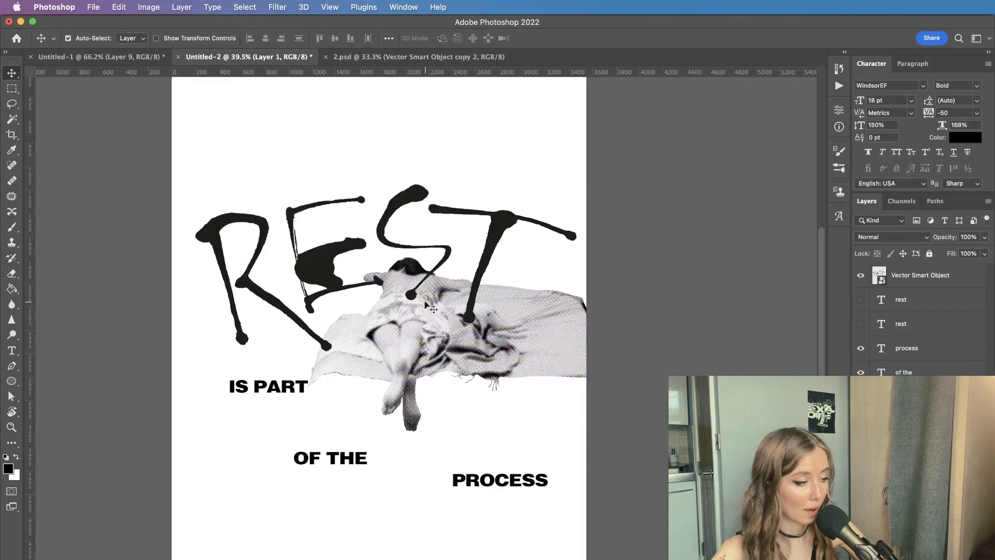
pyautogui.scroll(6, 428, 315)
pyautogui.scroll(-10, 427, 301)
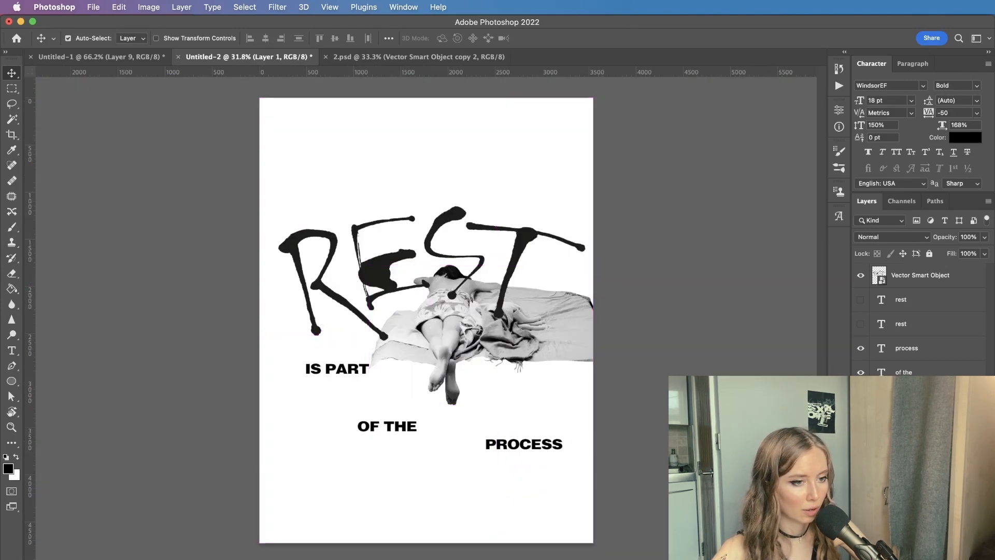
# - Open the contents of the cut-out's smart object and convert that document to grayscale mode
pyautogui.doubleClick(362, 313)
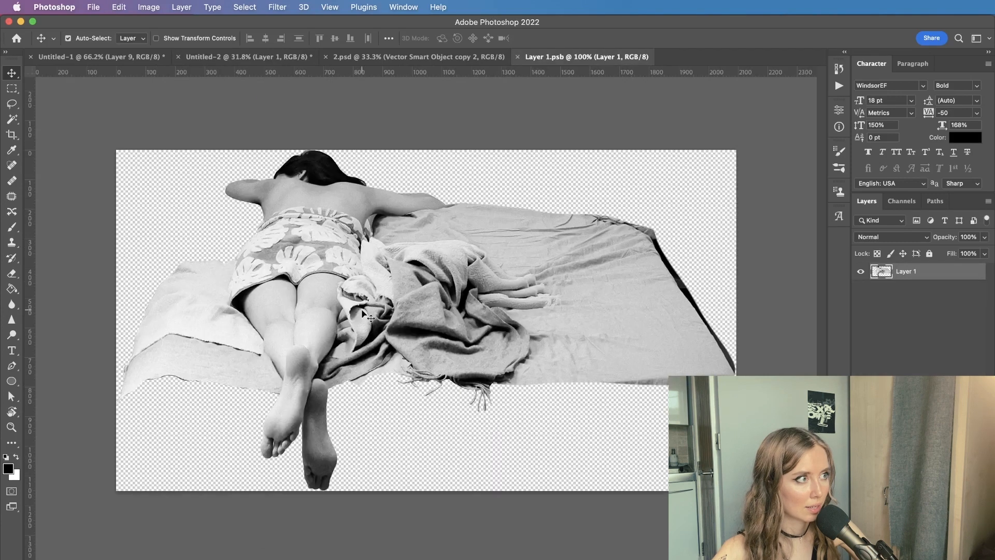
pyautogui.click(147, 6)
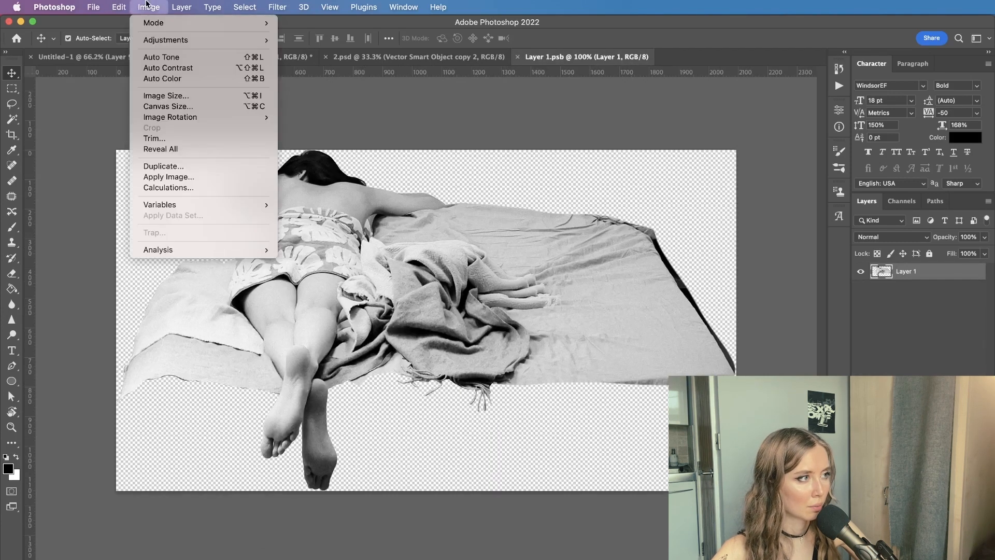
pyautogui.moveTo(165, 24)
pyautogui.click(342, 35)
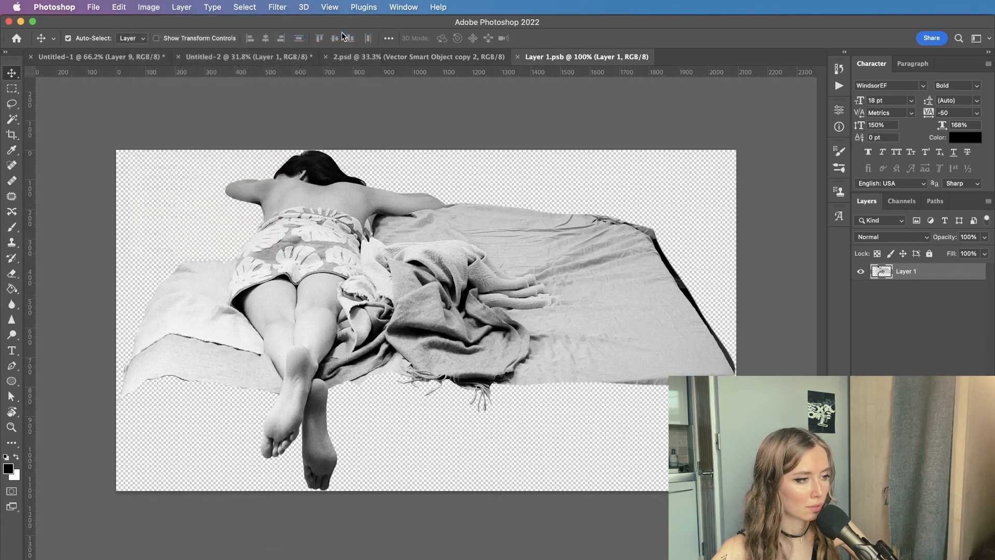
pyautogui.press('Return')
# - Apply Color Halftone with a max radius of 8 pixels to the grayscale cut-out, then save and close the smart object
pyautogui.click(304, 6)
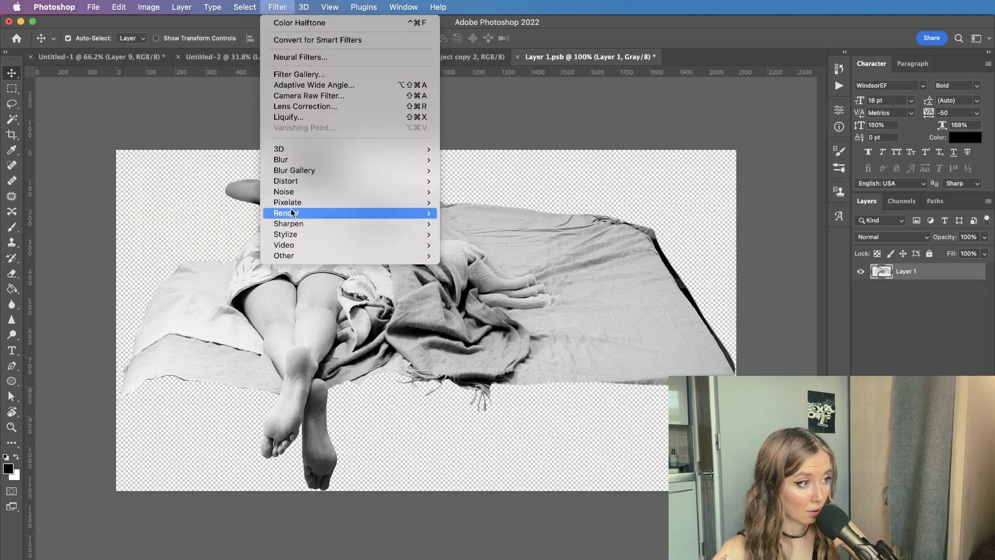
pyautogui.moveTo(424, 202)
pyautogui.click(456, 207)
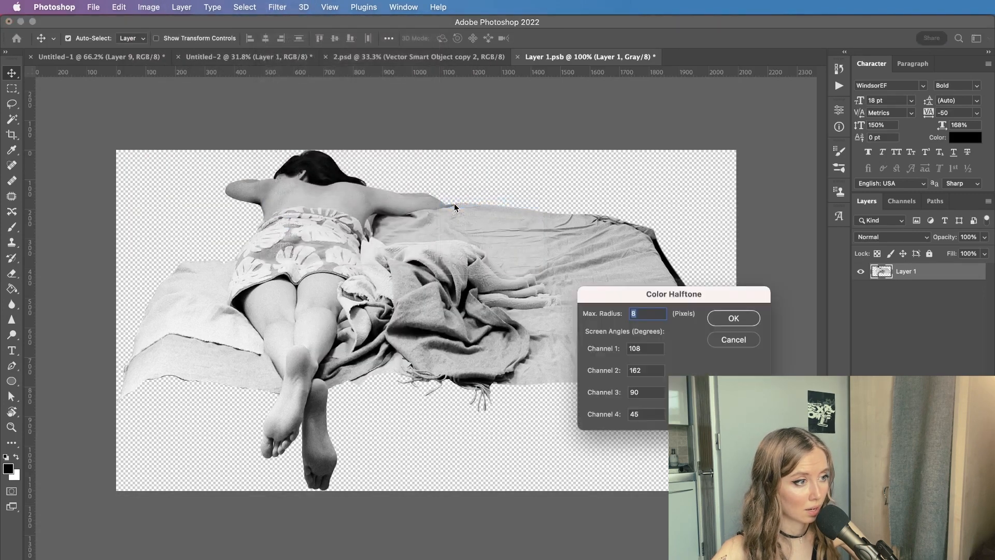
pyautogui.click(731, 317)
pyautogui.scroll(-5, 449, 309)
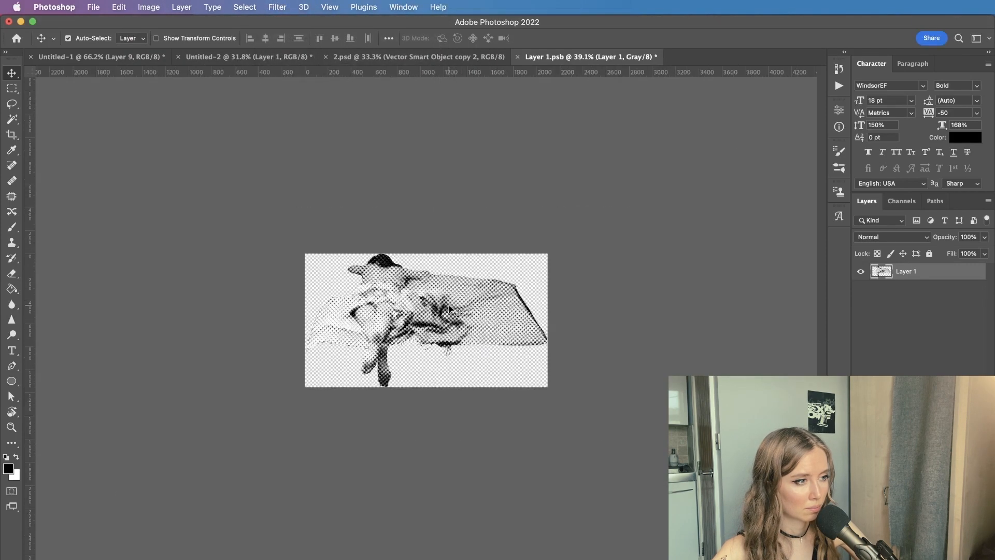
pyautogui.scroll(6, 449, 309)
pyautogui.scroll(-4, 447, 305)
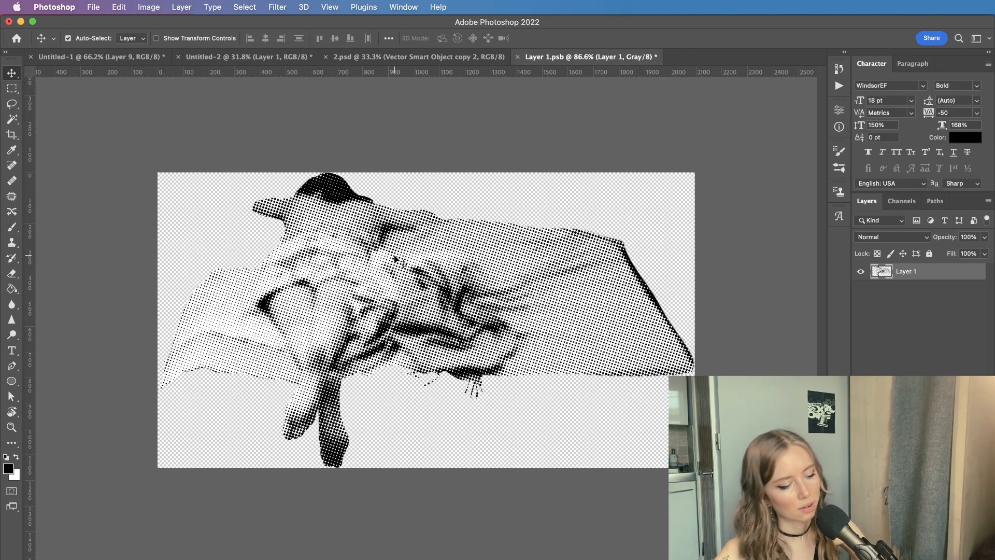
pyautogui.press('super+s')
pyautogui.click(517, 57)
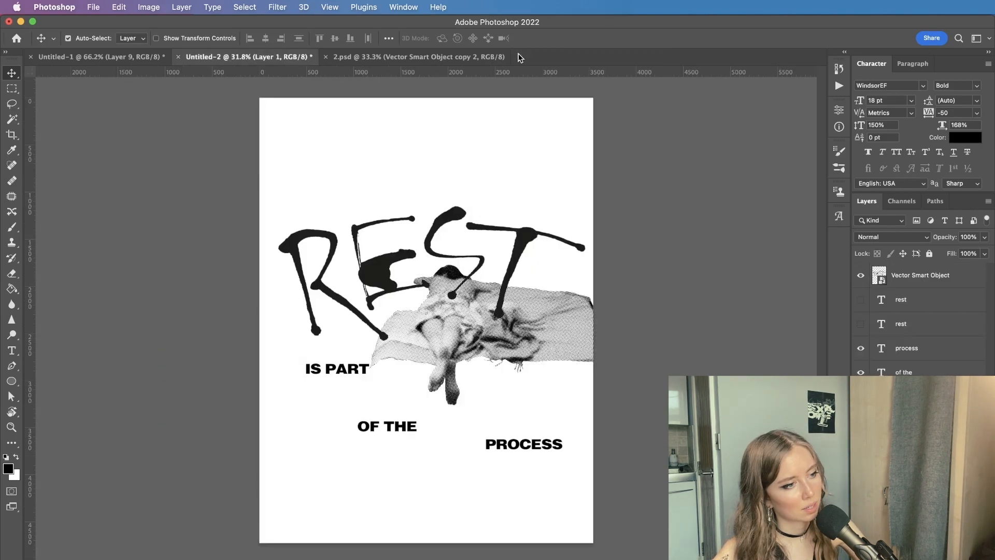
# - Set up a Torn Edges effect on the halftoned cut-out with image balance 38, smoothness 11 and contrast 11
pyautogui.scroll(5, 458, 324)
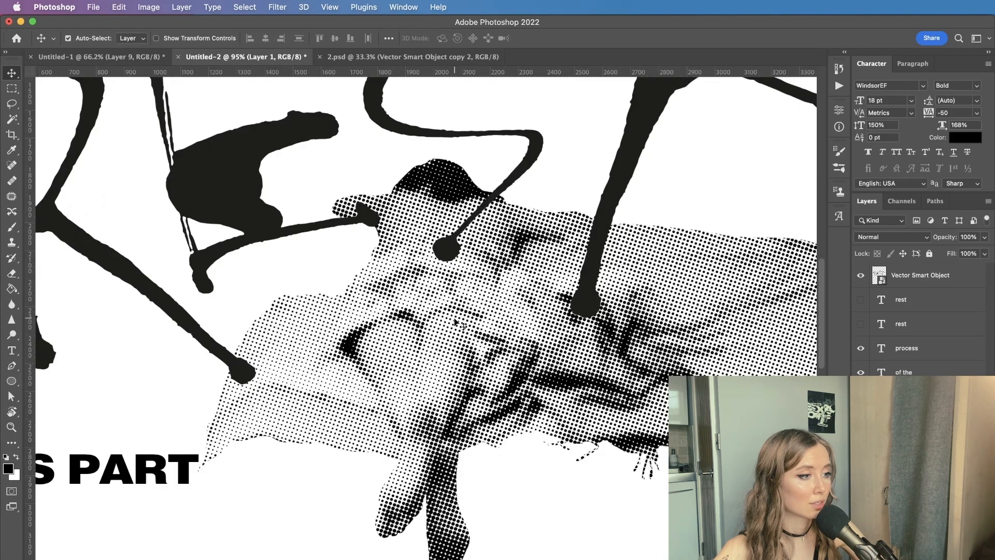
pyautogui.scroll(-3, 458, 325)
pyautogui.click(265, 6)
pyautogui.click(291, 55)
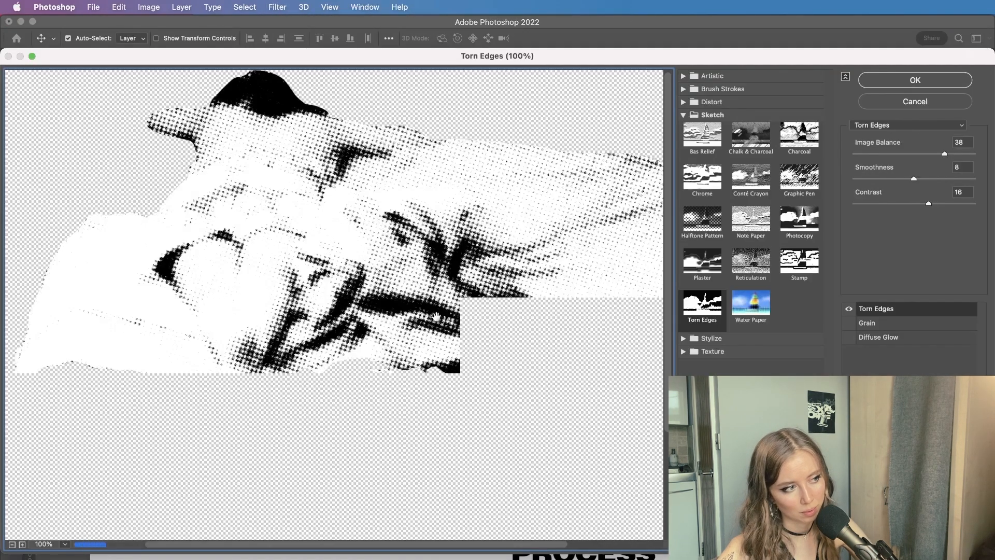
pyautogui.moveTo(913, 178); pyautogui.dragTo(902, 203)
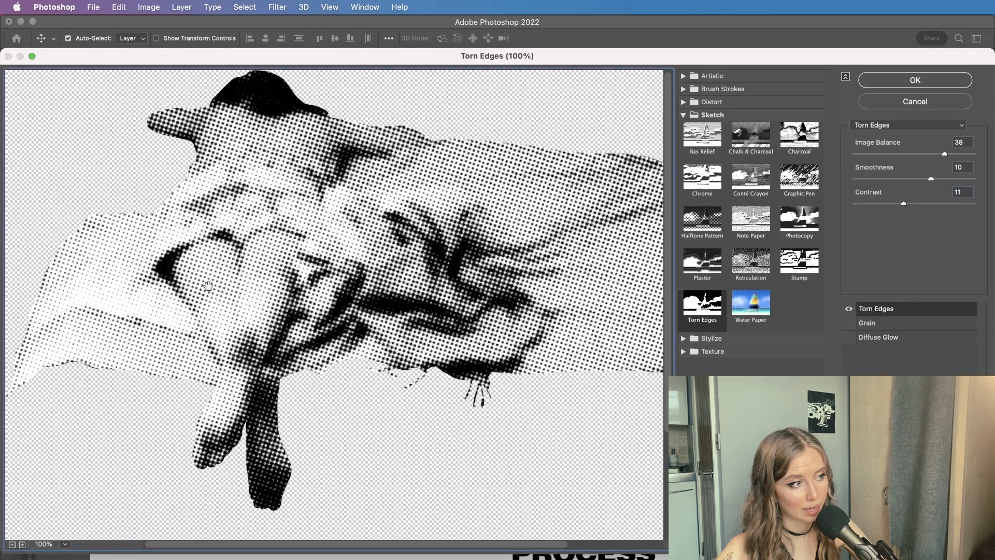
pyautogui.click(22, 544)
pyautogui.click(22, 544)
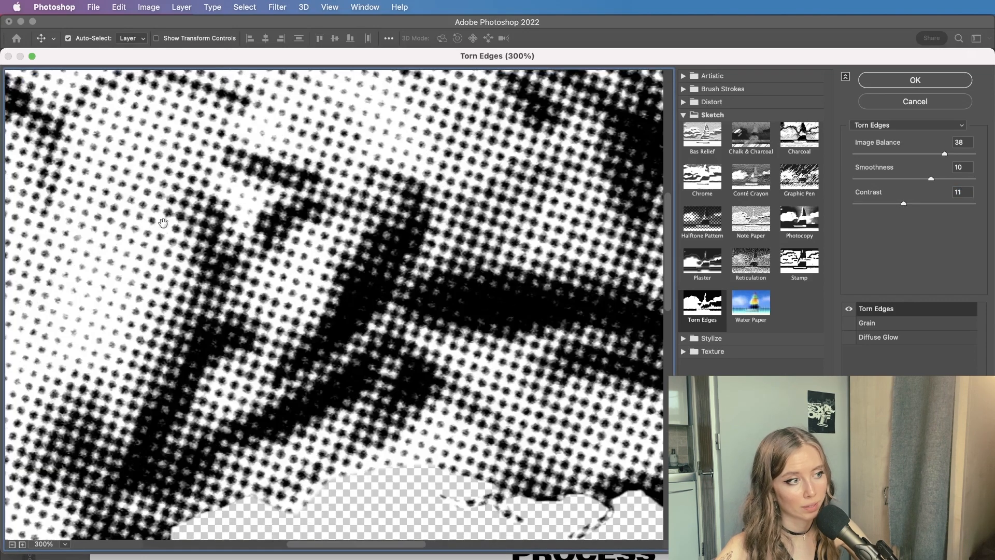
pyautogui.moveTo(264, 347); pyautogui.dragTo(361, 417)
pyautogui.moveTo(930, 178); pyautogui.dragTo(935, 179)
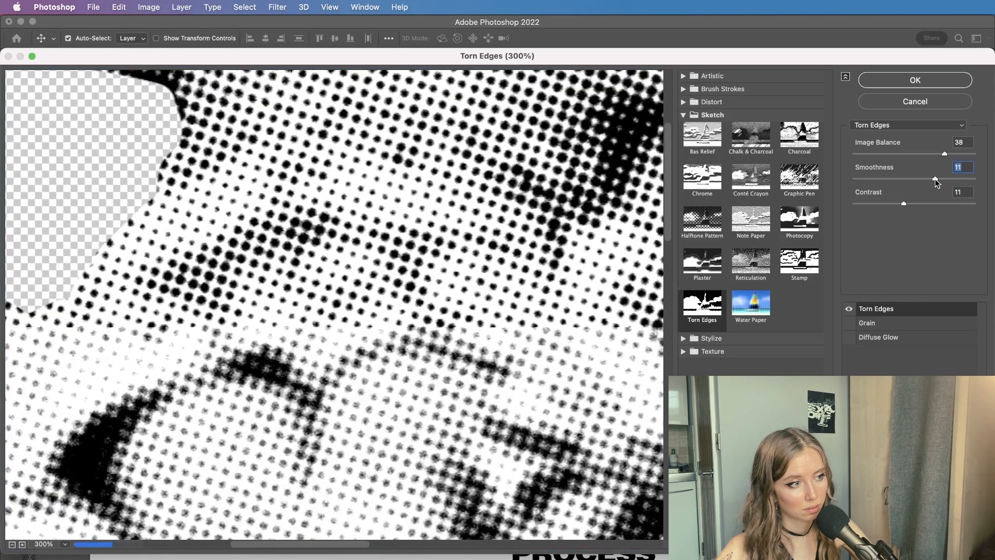
pyautogui.moveTo(306, 348); pyautogui.dragTo(334, 435)
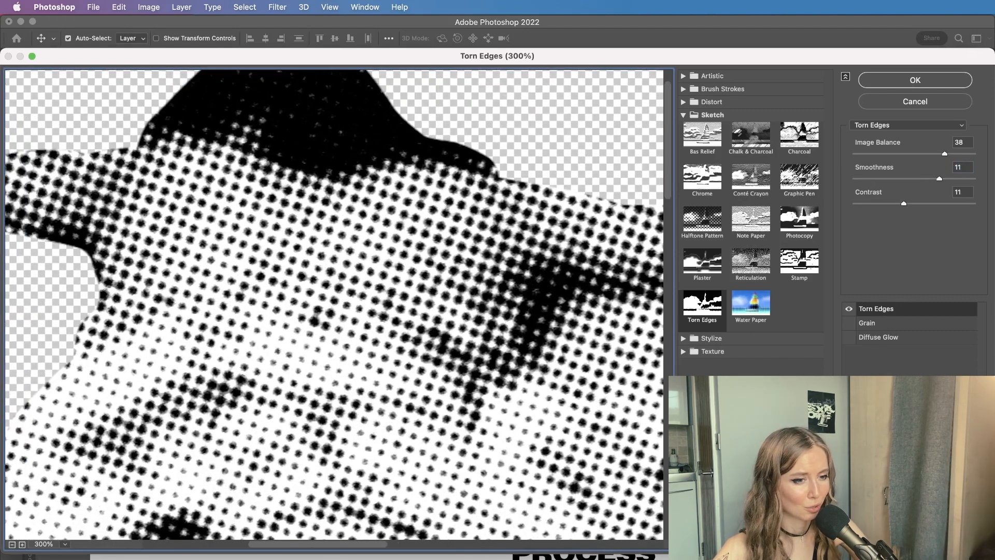
# - Stack Regular Grain with intensity 62 and contrast 90 above Torn Edges, delete Diffuse Glow, and apply the effects to the cut-out
pyautogui.click(878, 338)
pyautogui.click(878, 322)
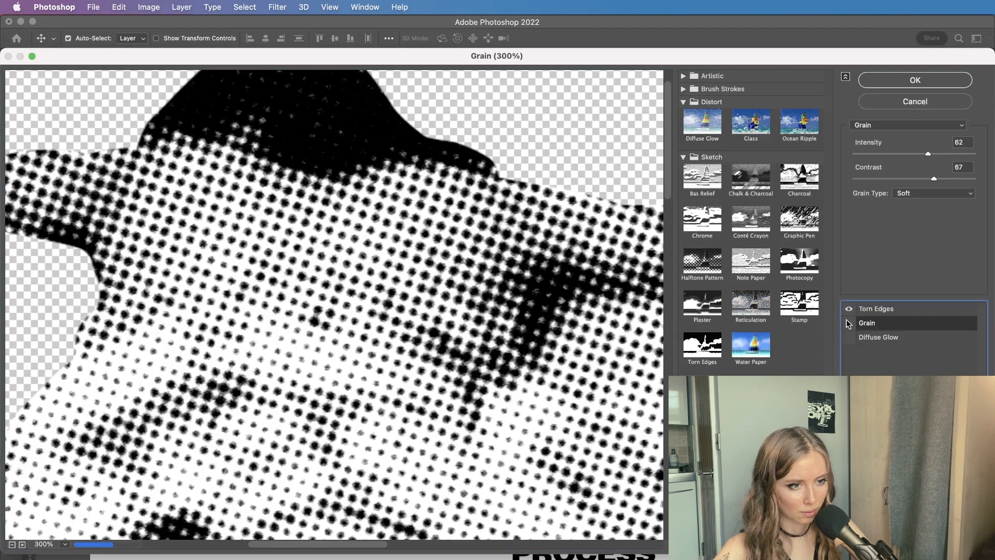
pyautogui.moveTo(867, 325); pyautogui.dragTo(866, 312)
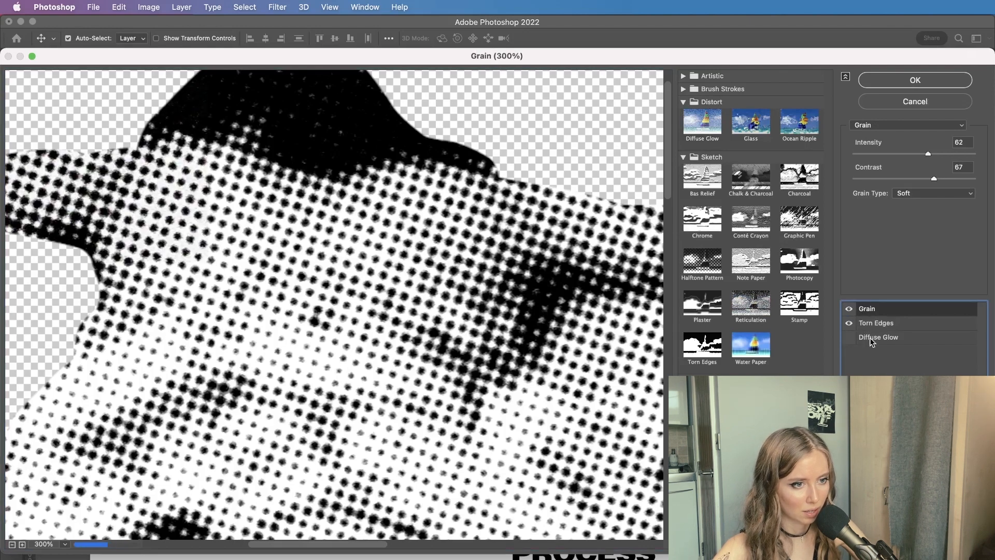
pyautogui.click(962, 178)
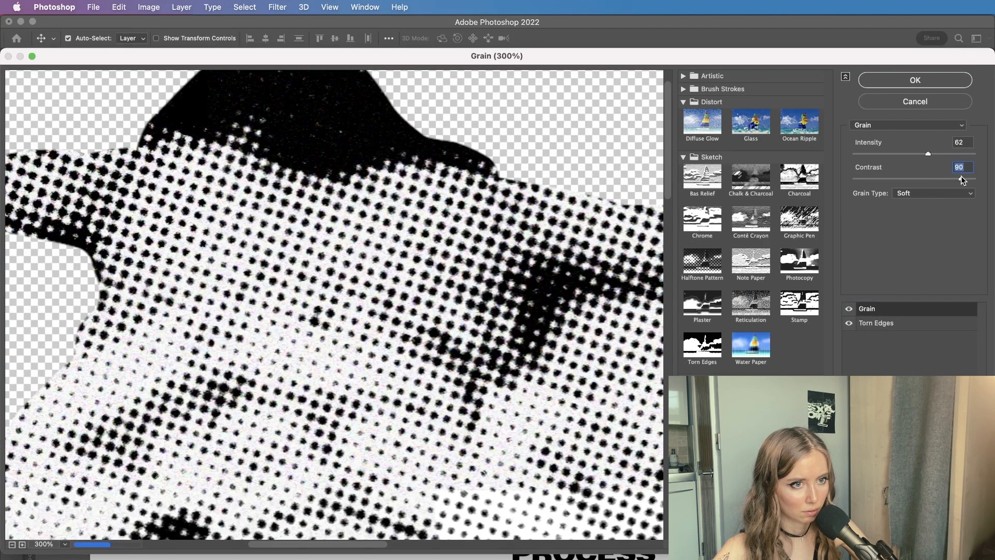
pyautogui.click(12, 544)
pyautogui.click(22, 545)
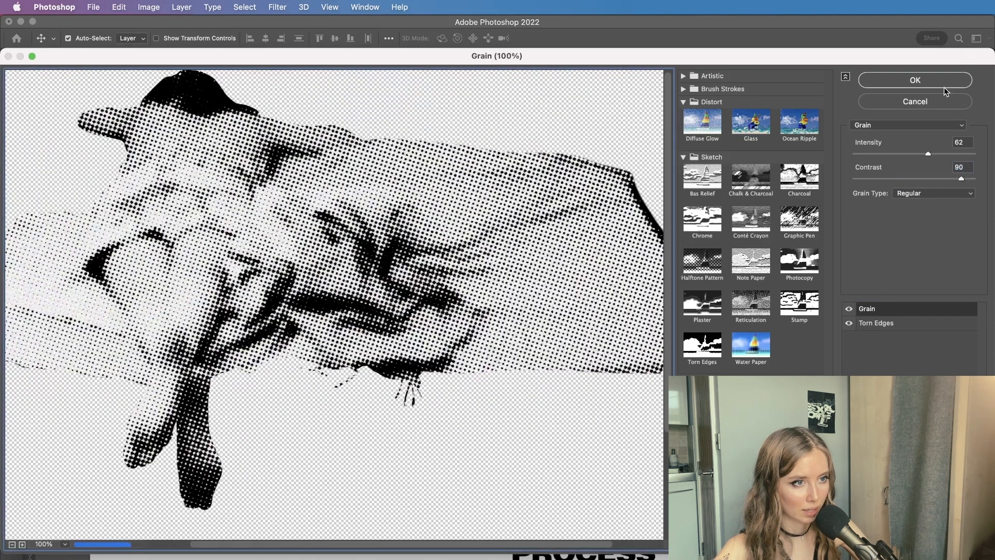
pyautogui.click(926, 81)
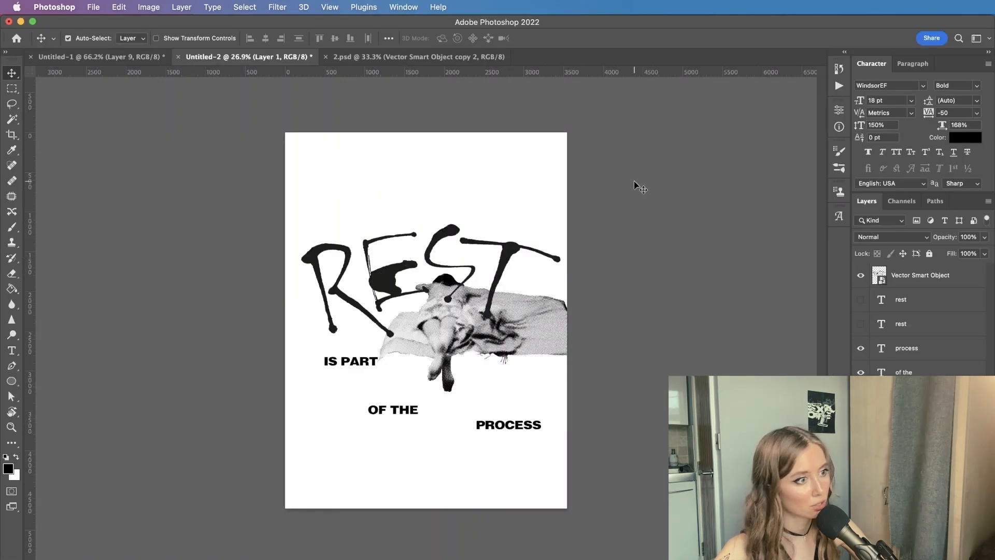
# - Move OF THE beneath the person's feet and place PROCESS diagonally below it, starting where OF THE ends
pyautogui.moveTo(386, 420); pyautogui.dragTo(452, 413)
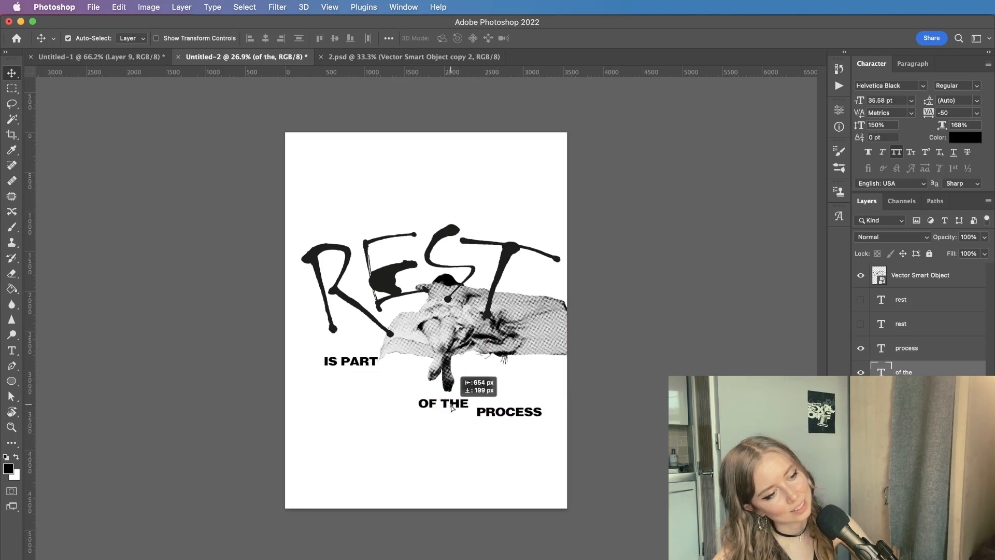
pyautogui.moveTo(513, 418); pyautogui.dragTo(501, 433)
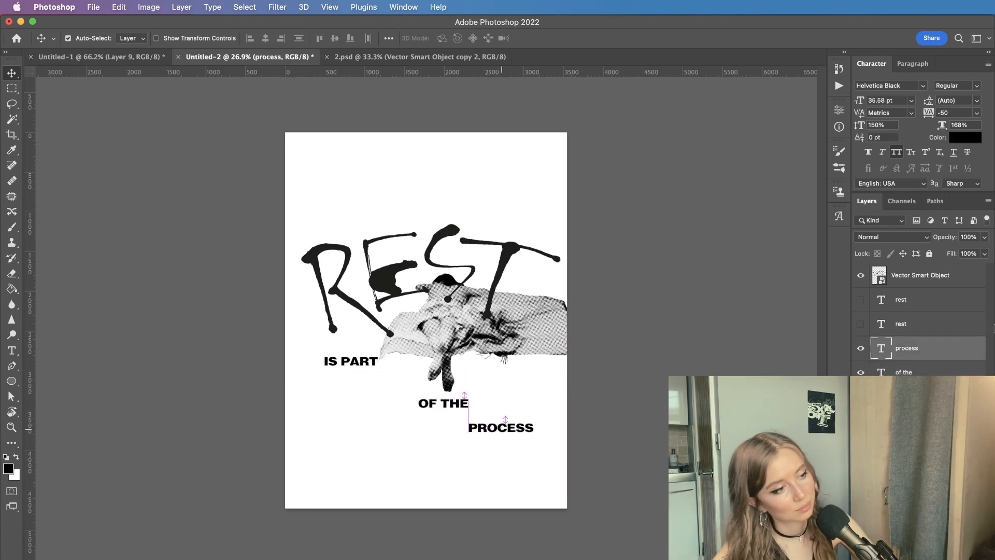
# - Nudge IS PART up toward the poster's left edge, then tuck PROCESS directly beneath OF THE with a slight rightward offset
pyautogui.moveTo(343, 361); pyautogui.dragTo(337, 352)
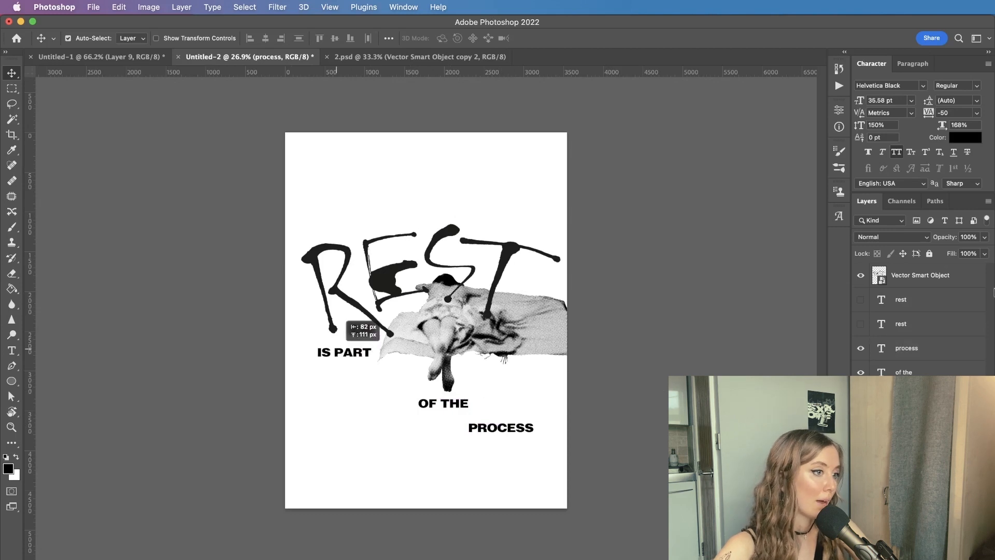
pyautogui.moveTo(496, 430); pyautogui.dragTo(439, 411)
pyautogui.press('super+minus')
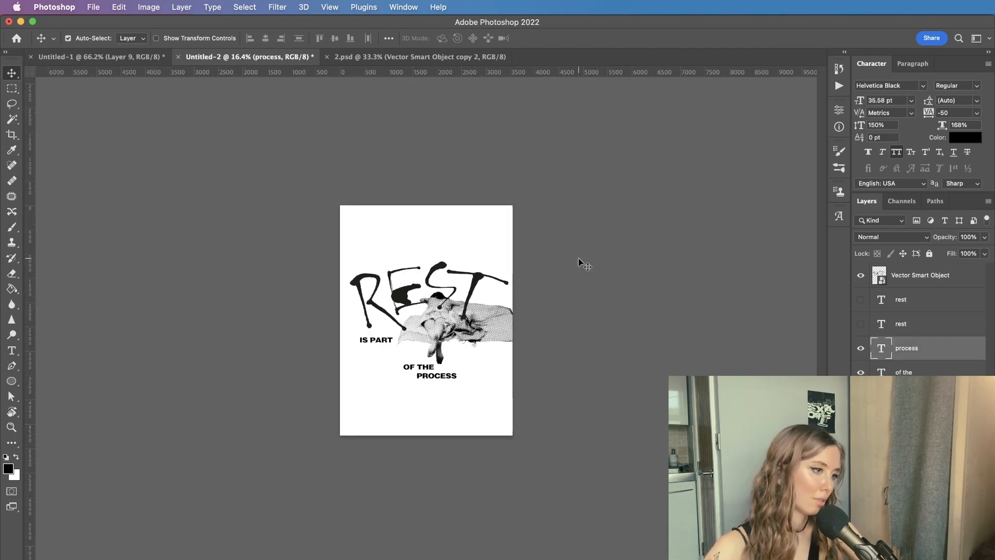
pyautogui.press('super+plus')
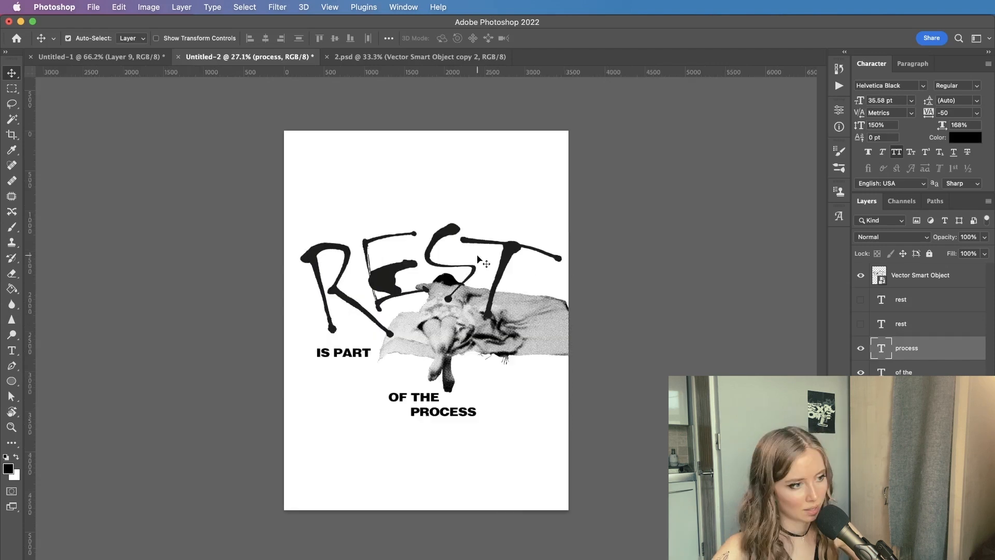
# - Add a centred placeholder paragraph below PROCESS in Helvetica Bold at 18 pt with 25 pt leading
pyautogui.click(12, 351)
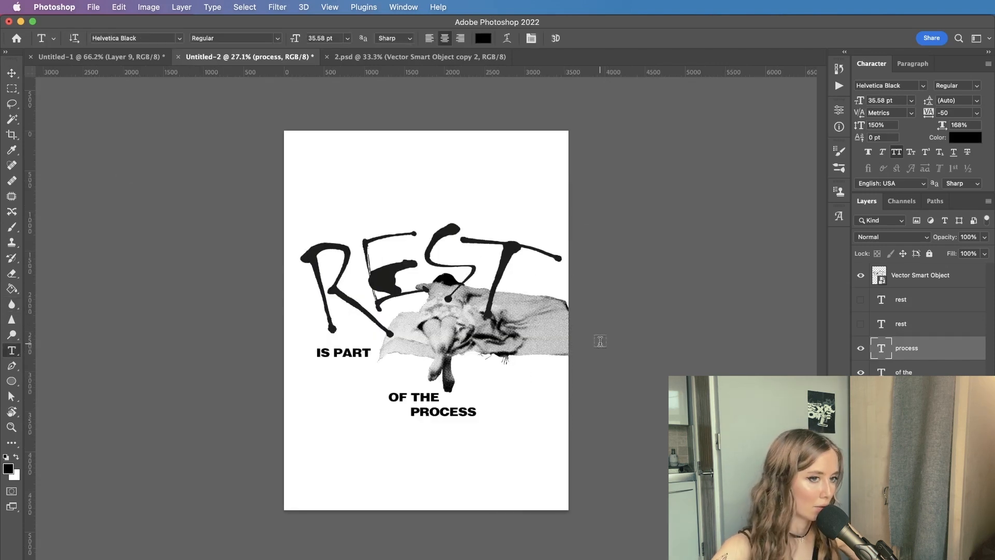
pyautogui.scroll(5, 307, 416)
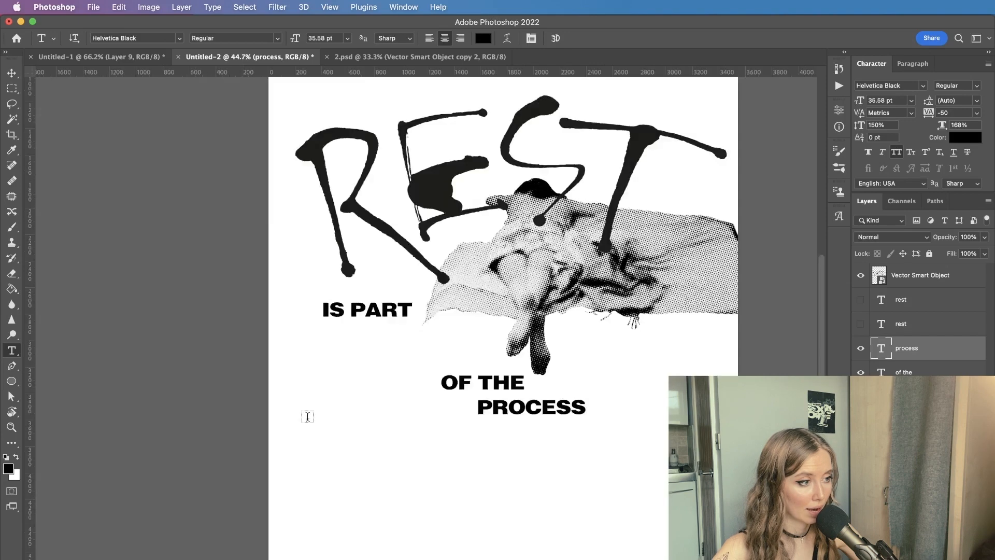
pyautogui.scroll(-5, 358, 413)
pyautogui.moveTo(327, 440); pyautogui.dragTo(519, 492)
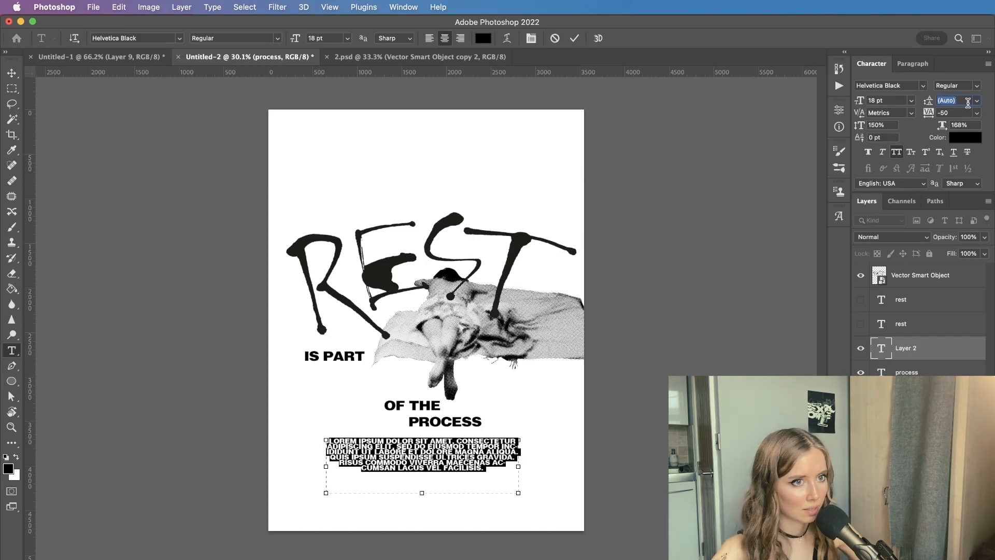
pyautogui.click(923, 86)
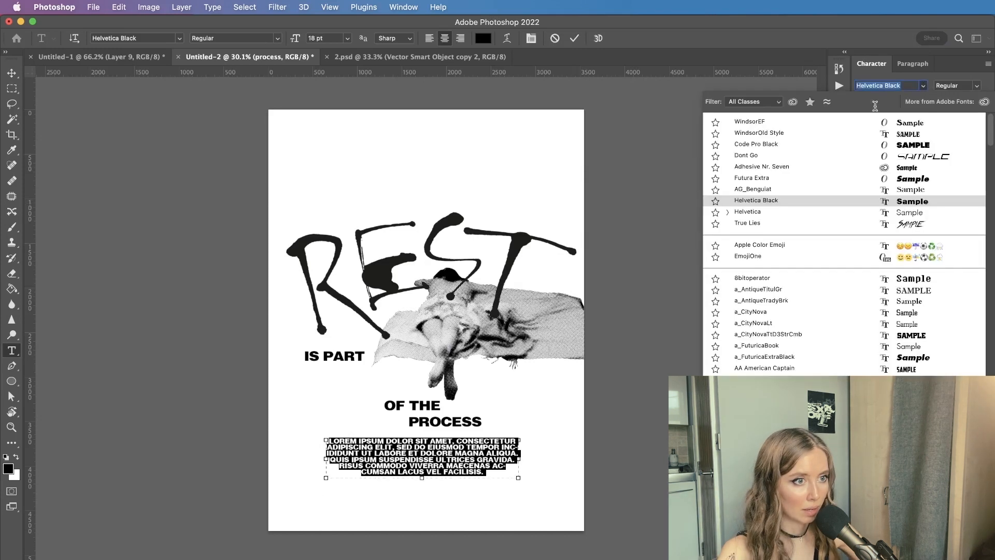
pyautogui.click(728, 213)
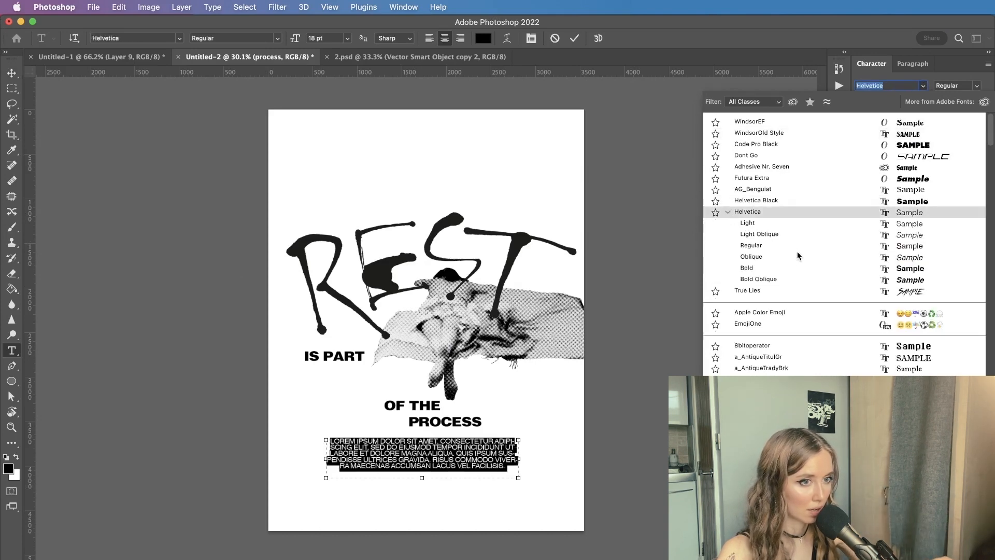
pyautogui.click(781, 274)
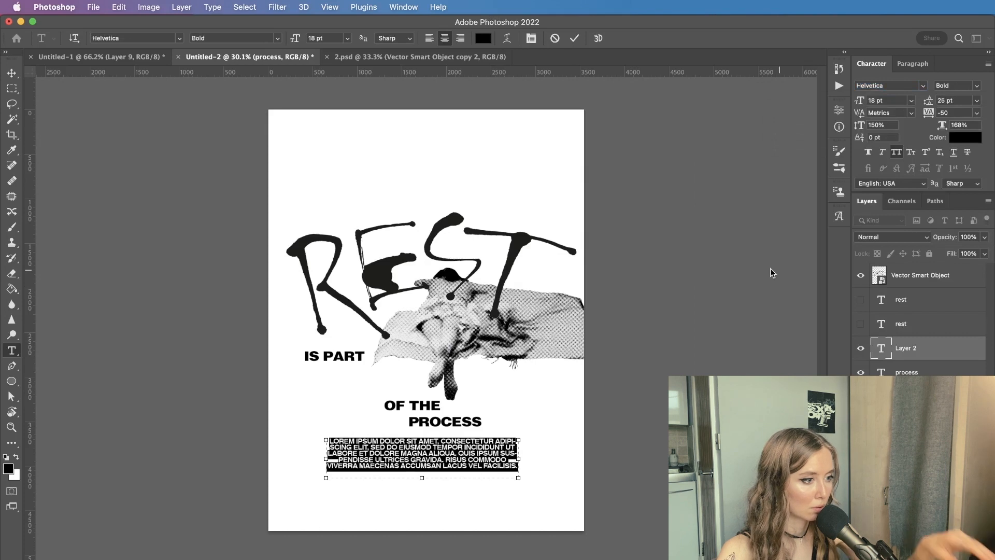
pyautogui.press('Escape')
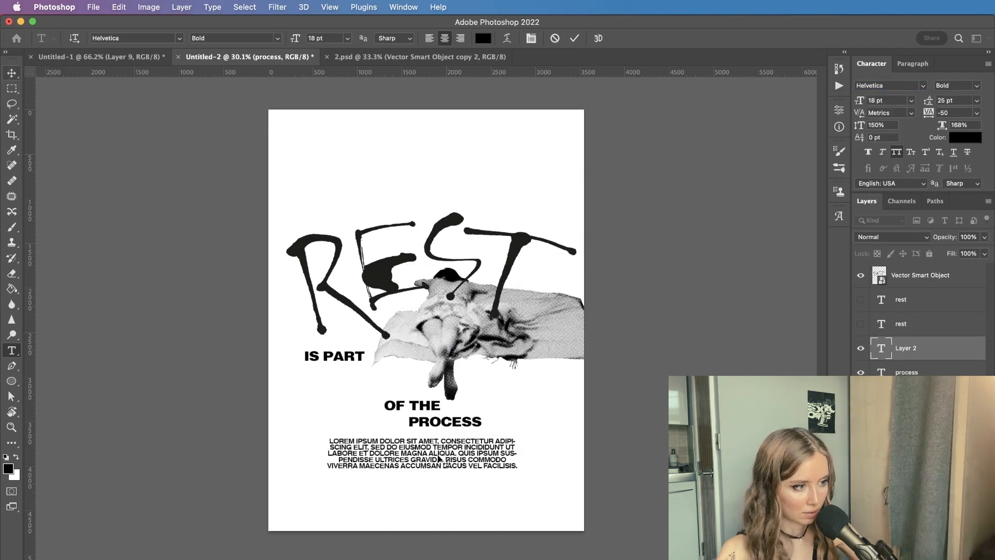
# - Narrow the placeholder paragraph's text box and position it centrally in the space below PROCESS
pyautogui.press('v')
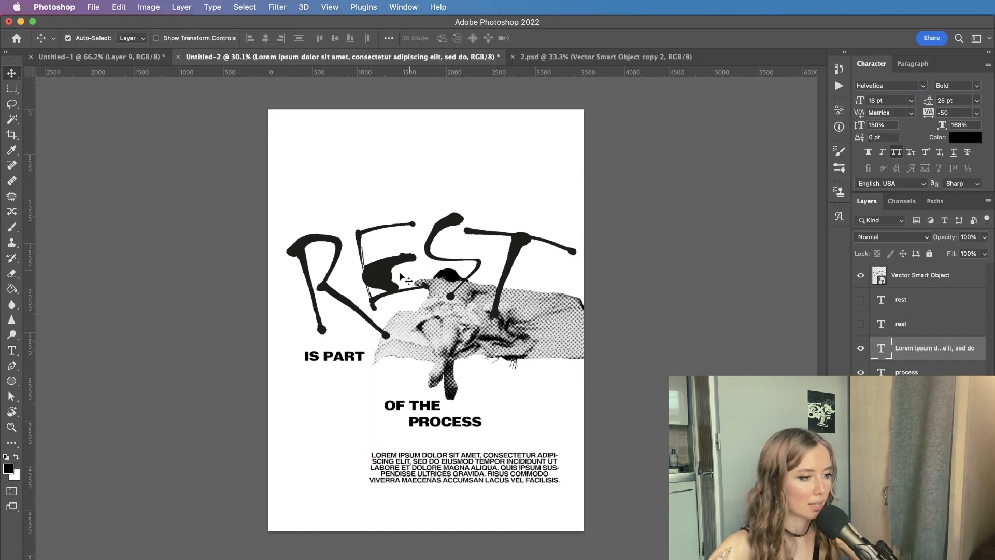
pyautogui.moveTo(449, 462); pyautogui.dragTo(449, 451)
pyautogui.moveTo(336, 459); pyautogui.dragTo(356, 459)
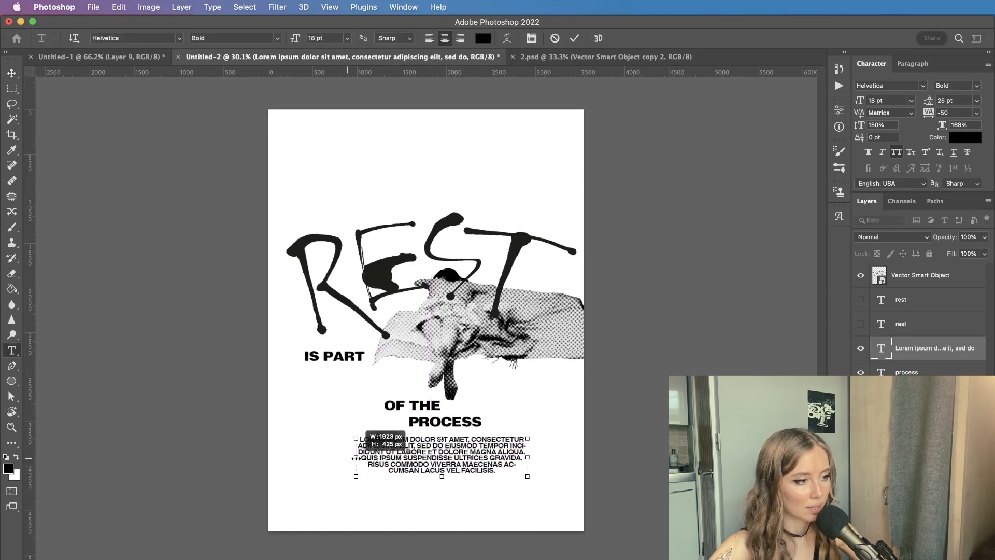
pyautogui.moveTo(443, 480); pyautogui.dragTo(467, 470)
pyautogui.press('Escape')
pyautogui.press('v')
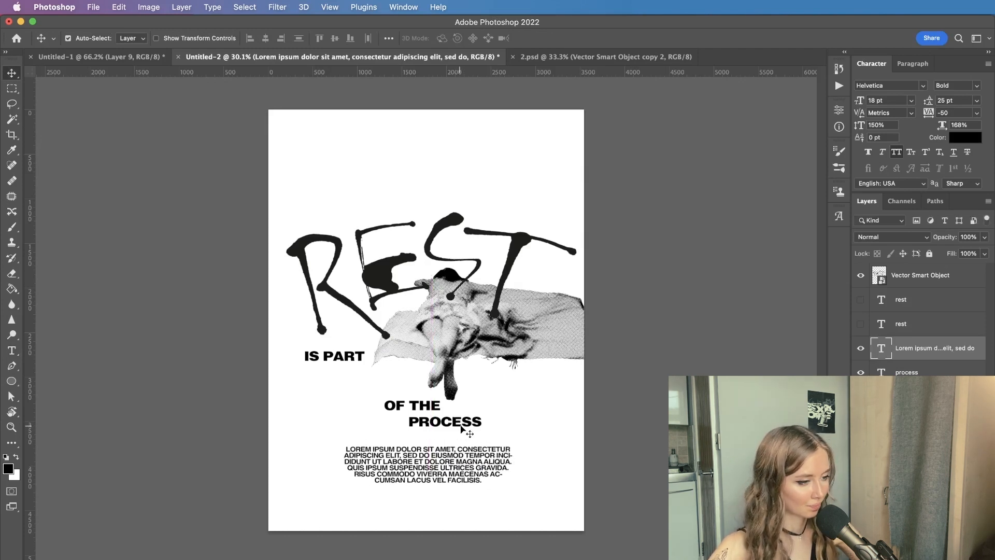
# - Turn off hyphenation, replace the placeholder with the paragraph about burnout at 16 pt, and centre it near the poster's bottom
pyautogui.click(913, 63)
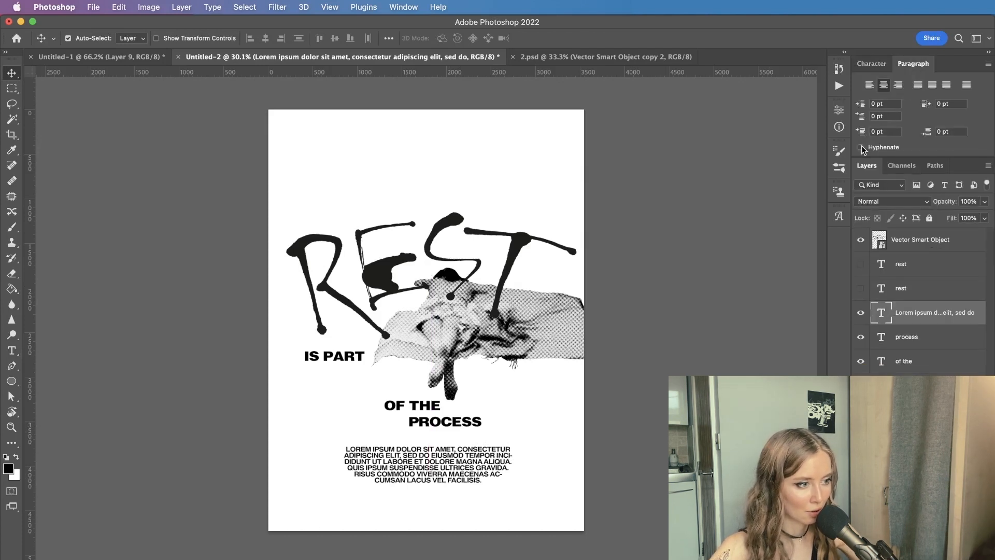
pyautogui.click(871, 63)
pyautogui.moveTo(405, 476); pyautogui.dragTo(456, 462)
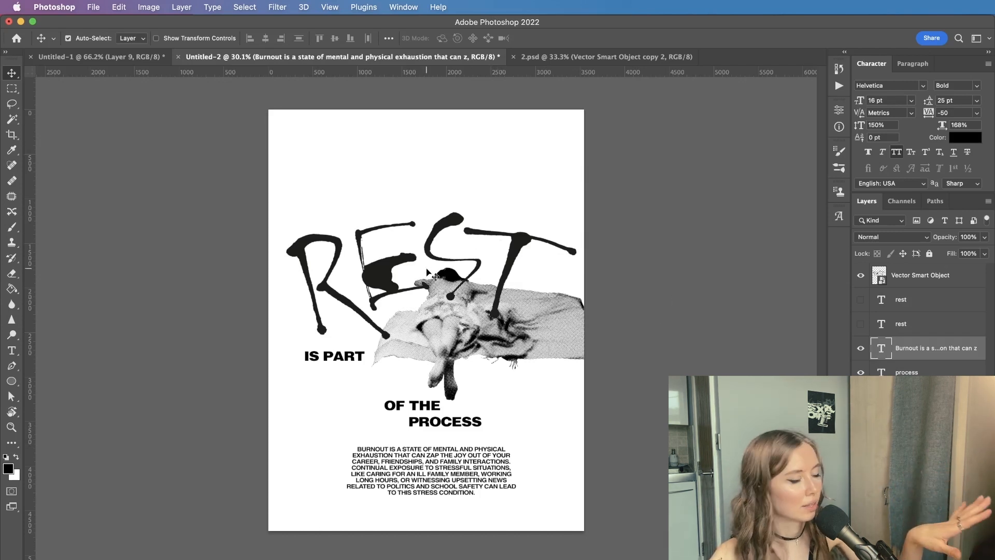
# - Place scribble 232.png from the PNG scribbles folder between PROCESS and the paragraph, stretched to about 84% width and 66% height
pyautogui.press('super+Tab')
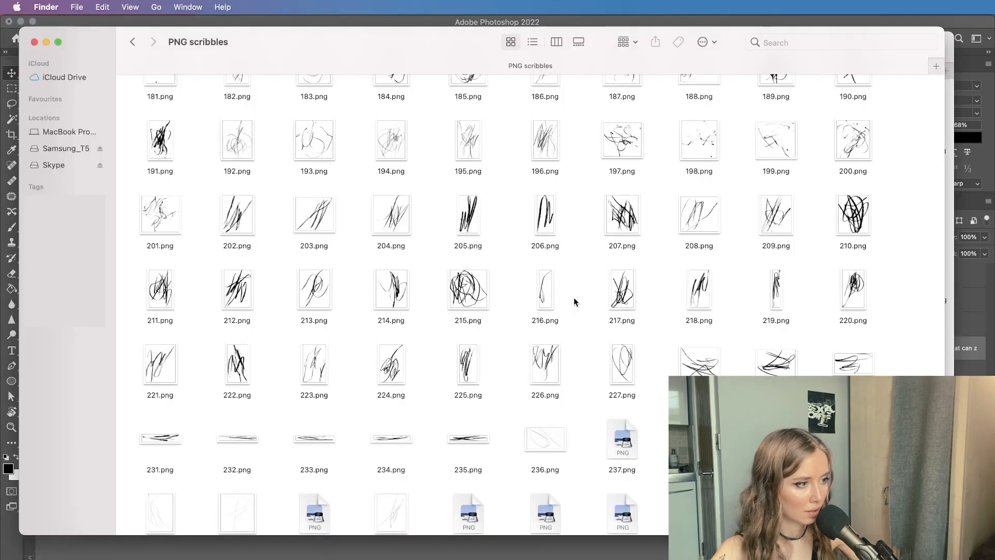
pyautogui.scroll(-2, 363, 363)
pyautogui.click(244, 421)
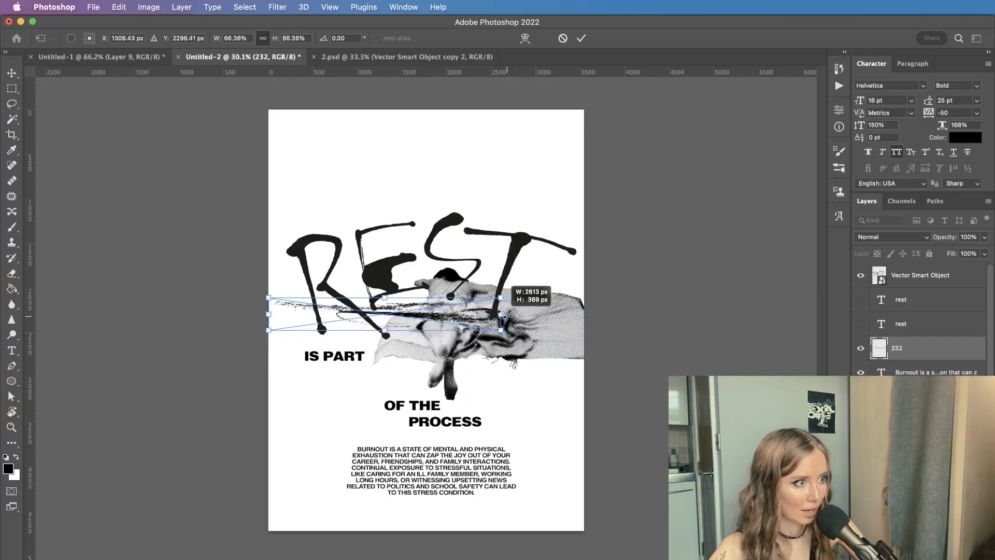
pyautogui.moveTo(398, 310)
pyautogui.mouseDown()
pyautogui.moveTo(415, 313)
pyautogui.moveTo(446, 438)
pyautogui.moveTo(440, 464)
pyautogui.mouseUp()
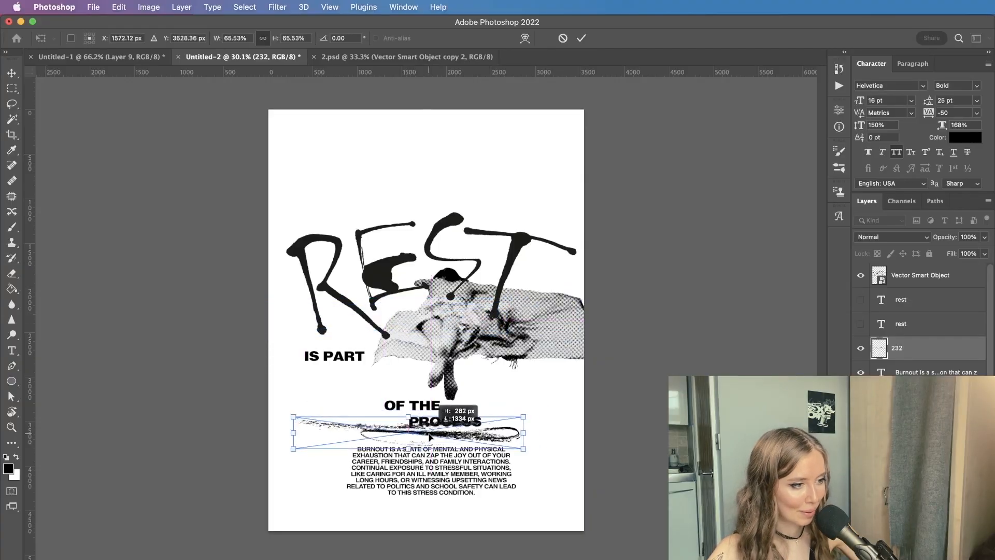
pyautogui.moveTo(529, 431)
pyautogui.mouseDown()
pyautogui.moveTo(581, 430)
pyautogui.moveTo(495, 437)
pyautogui.moveTo(580, 438)
pyautogui.mouseUp()
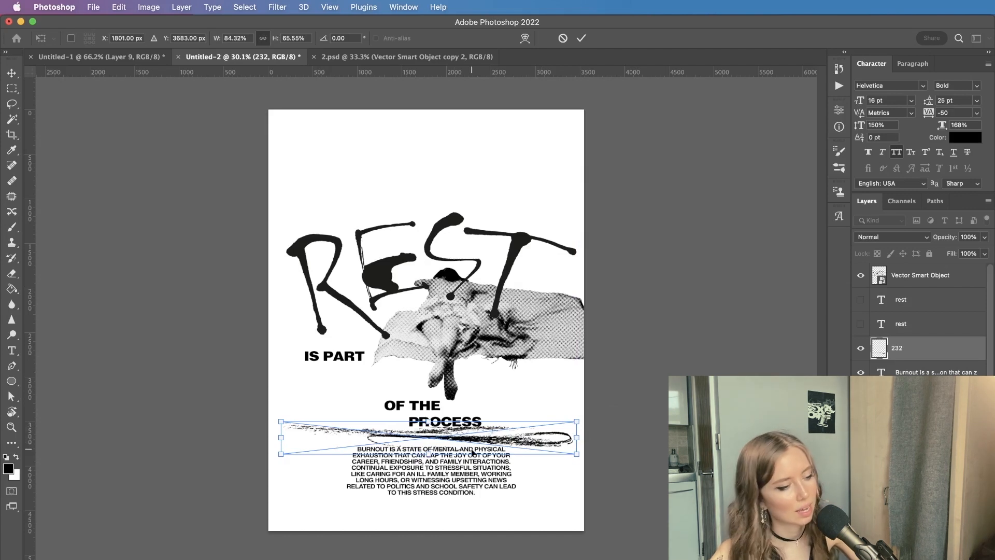
pyautogui.press('Return')
# - Move PROCESS up beside OF THE with a gap between them, and reposition the burnout paragraph under the scribble
pyautogui.moveTo(426, 425); pyautogui.dragTo(486, 409)
pyautogui.moveTo(505, 446); pyautogui.dragTo(494, 478)
pyautogui.moveTo(494, 478); pyautogui.dragTo(483, 480)
# - Break OF THE onto two lines and raise it so THE sits level with PROCESS
pyautogui.press('t')
pyautogui.click(410, 403)
pyautogui.press('Return')
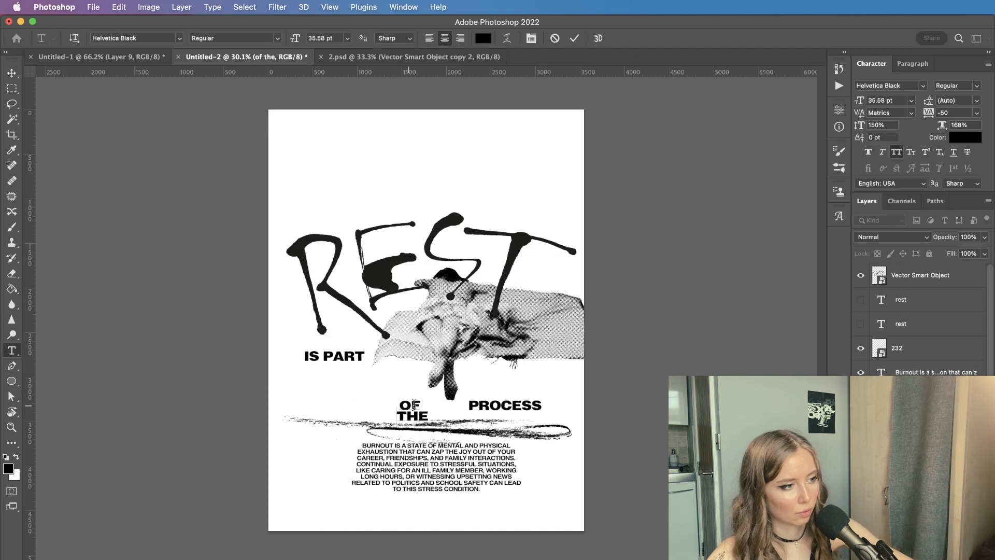
pyautogui.moveTo(416, 414); pyautogui.dragTo(414, 404)
pyautogui.click(643, 363)
# - Slightly enlarge the IS PART, OF THE and PROCESS text
pyautogui.moveTo(896, 101); pyautogui.dragTo(844, 100)
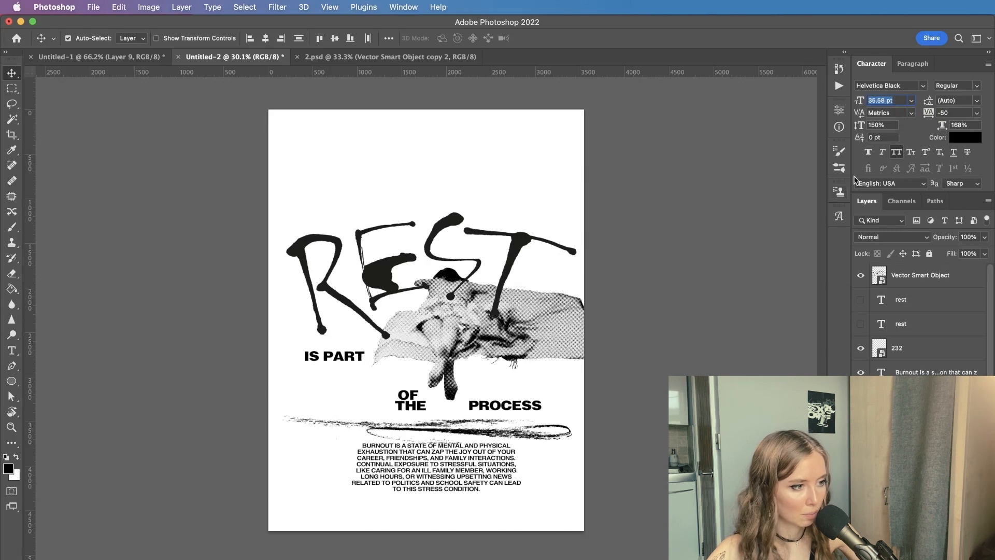
pyautogui.moveTo(506, 407); pyautogui.dragTo(599, 405)
pyautogui.hotkey('ctrl', 'z')
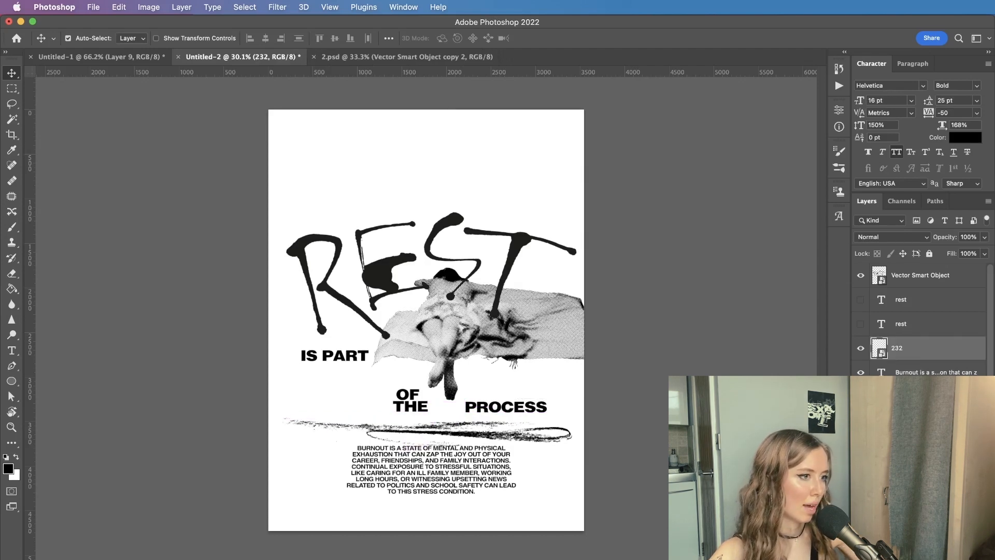
pyautogui.scroll(-1, 919, 321)
pyautogui.scroll(1, 529, 195)
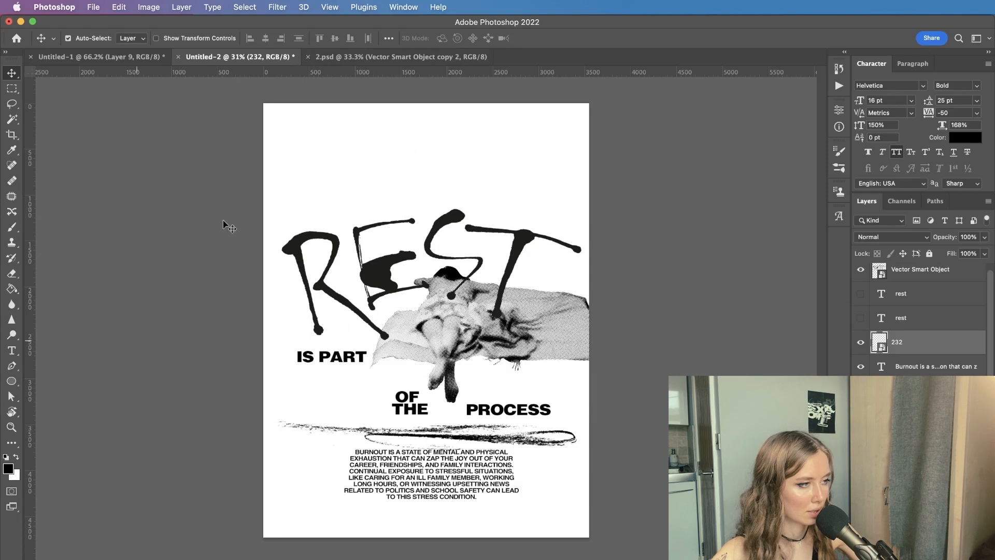
# - Try placing scribble 1.png from the PNG scribbles folder over the poster artwork
pyautogui.press('super+Tab')
pyautogui.scroll(20, 594, 388)
pyautogui.moveTo(160, 107); pyautogui.dragTo(500, 270)
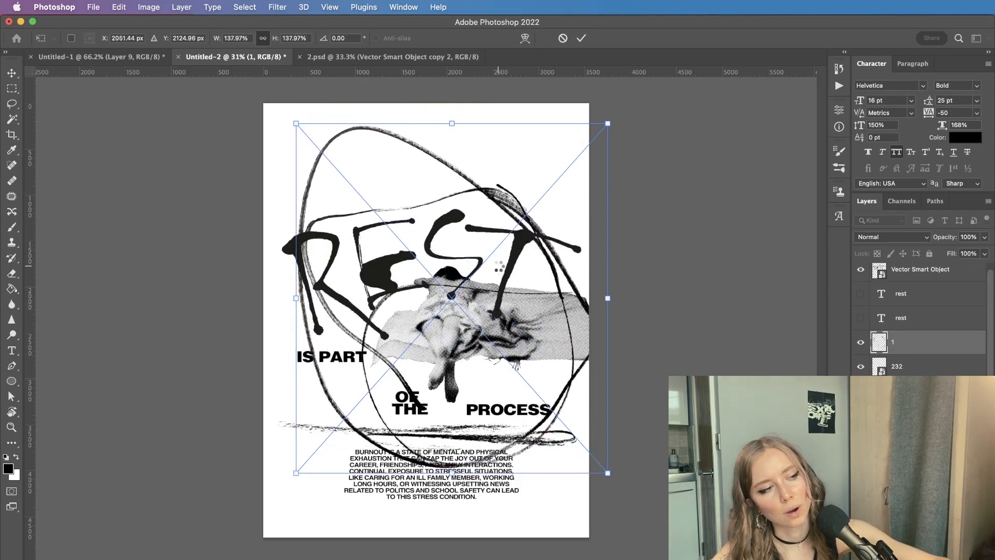
pyautogui.press('Return')
# - Place scribble 266 over the artwork, enlarge it slightly and shift it toward the poster's right side
pyautogui.press('super+minus')
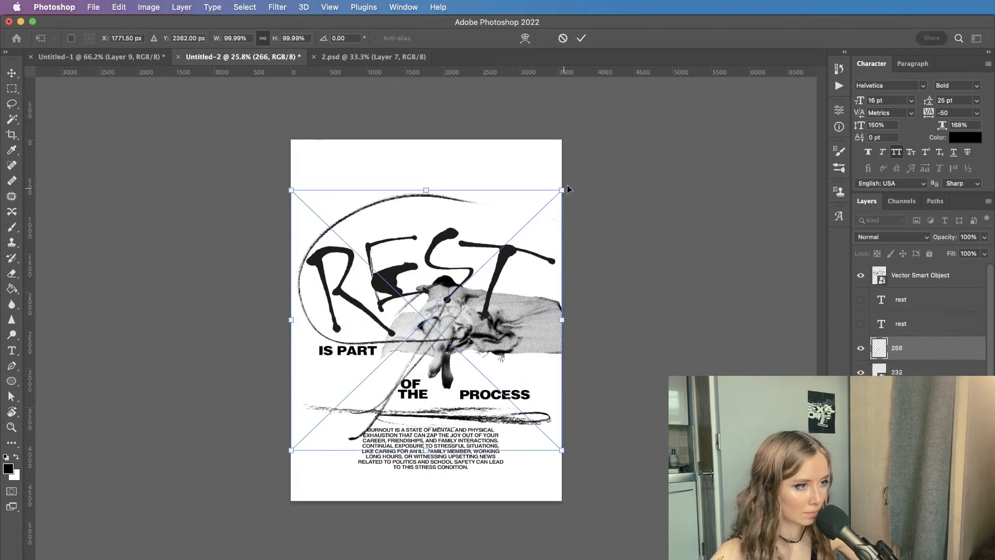
pyautogui.moveTo(562, 189); pyautogui.dragTo(584, 167)
pyautogui.moveTo(435, 310); pyautogui.dragTo(469, 311)
pyautogui.press('Return')
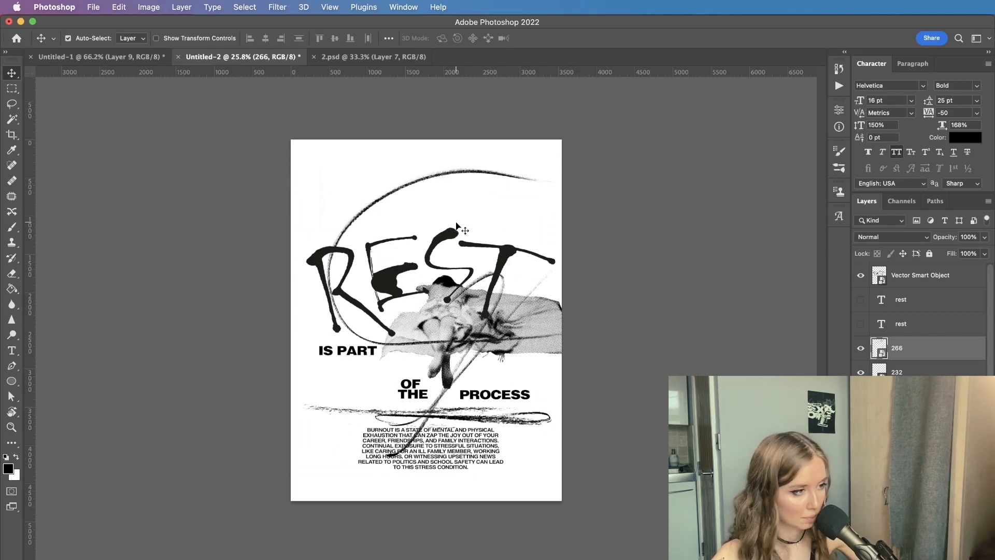
# - Load the outline of scribble layer 266 as a selection and contract it by 2 pixels
pyautogui.scroll(3, 444, 330)
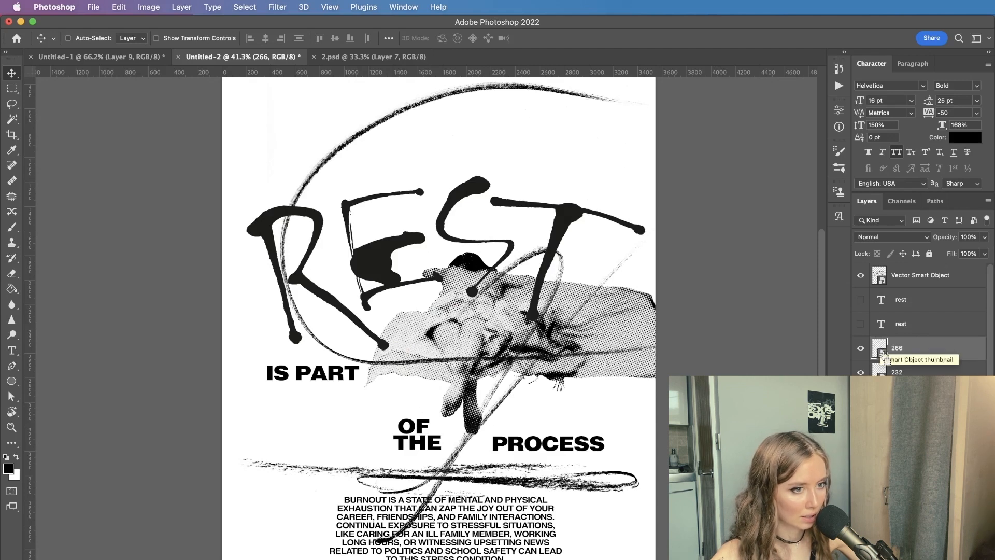
pyautogui.keyDown('super'); pyautogui.click(879, 346); pyautogui.keyUp('super')
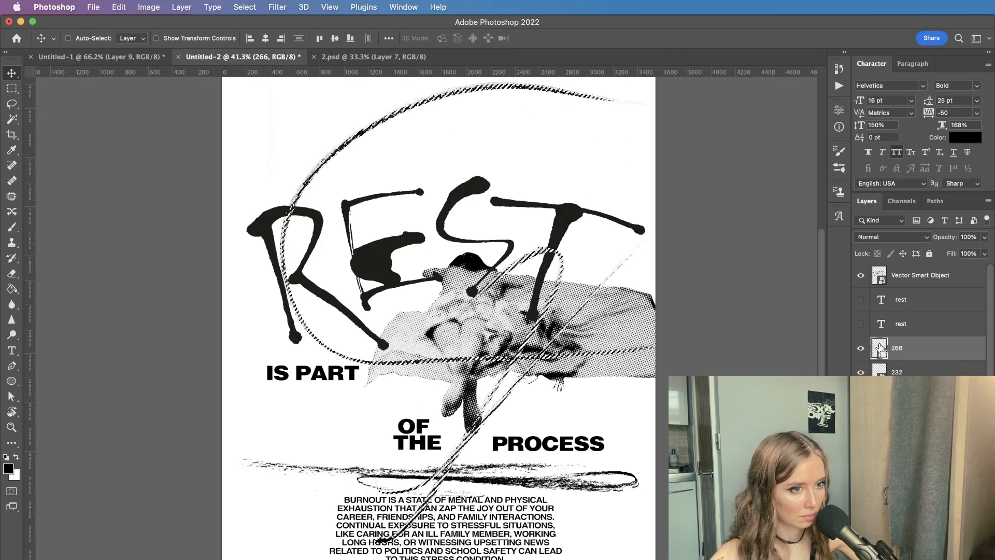
pyautogui.click(246, 8)
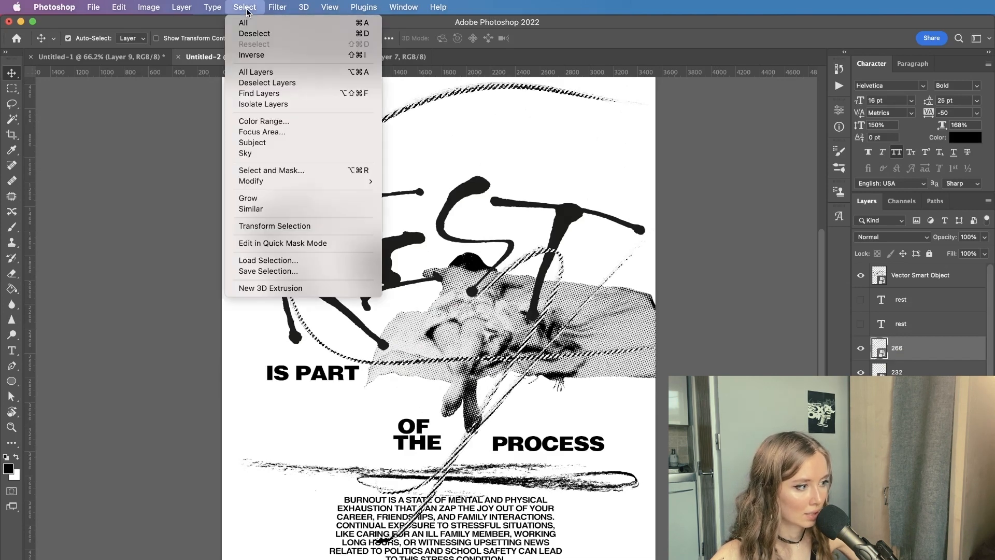
pyautogui.moveTo(353, 181)
pyautogui.click(418, 216)
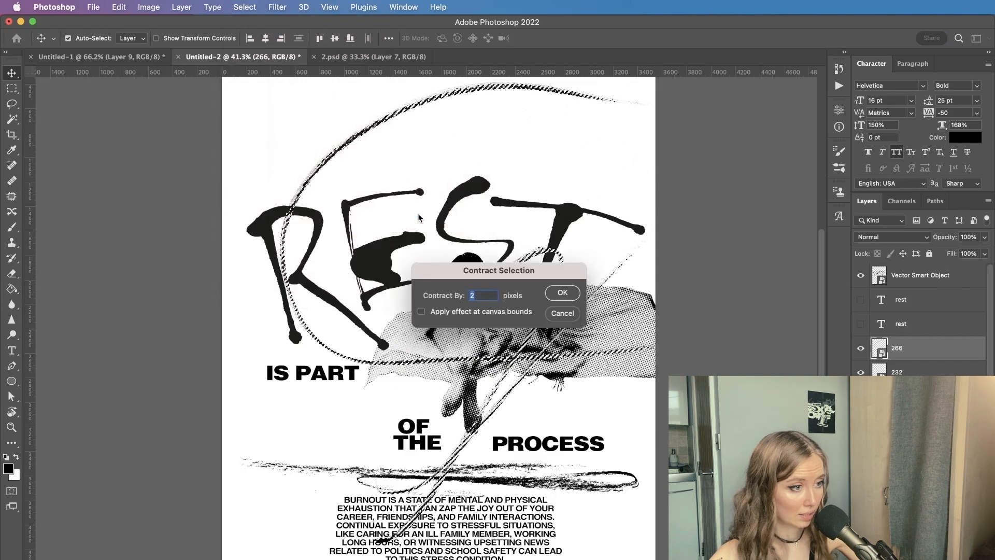
pyautogui.click(558, 294)
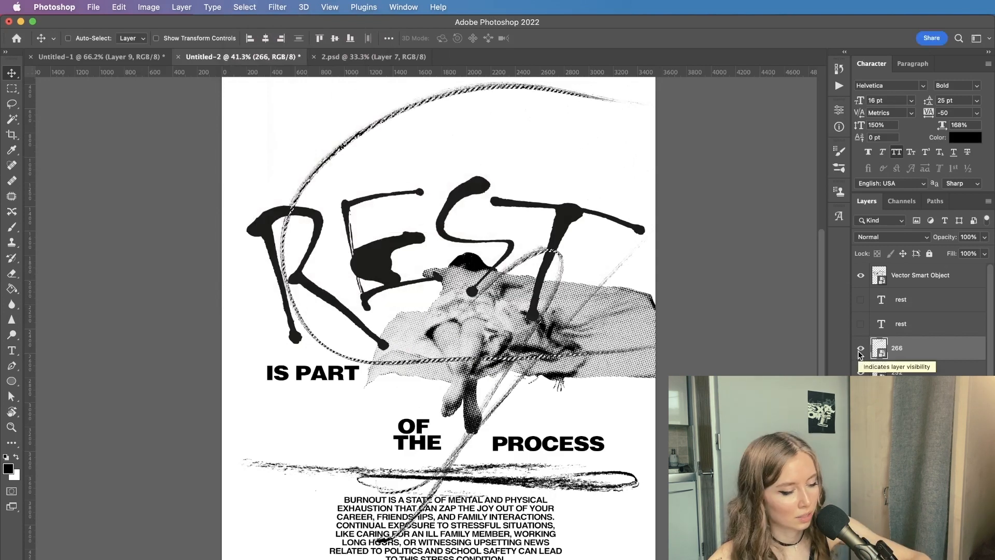
# - Copy the contracted scribble selection to a new layer and hide the original 266 layer
pyautogui.hotkey('ctrl', 'j')
pyautogui.click(860, 372)
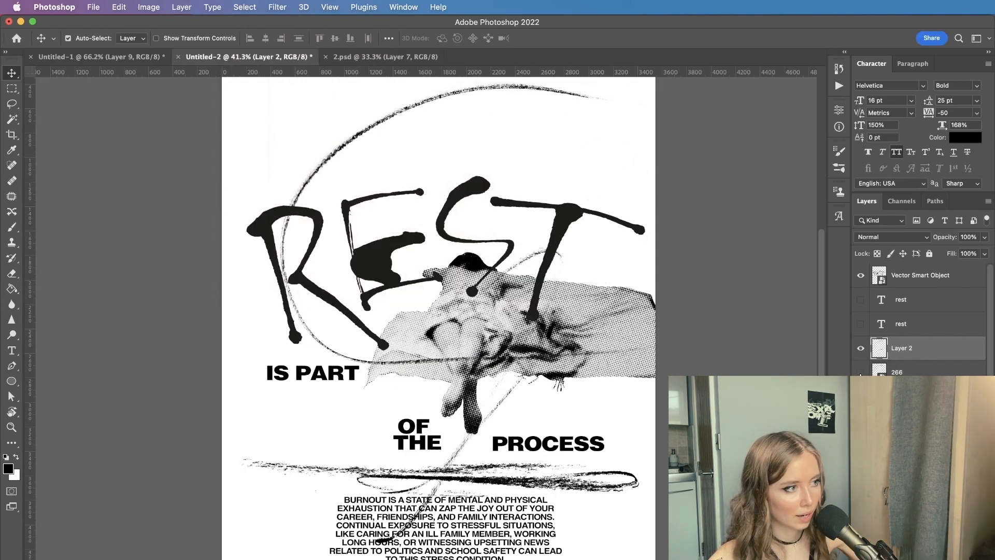
pyautogui.click(860, 372)
pyautogui.click(860, 372)
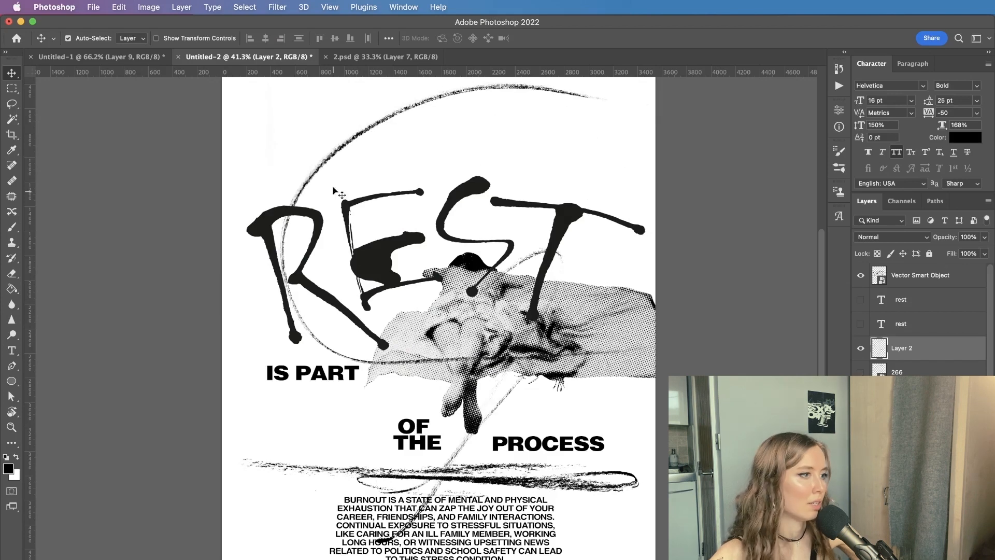
# - Move the thinned scribble upward so its loop runs off the poster's top edge
pyautogui.scroll(-2, 407, 222)
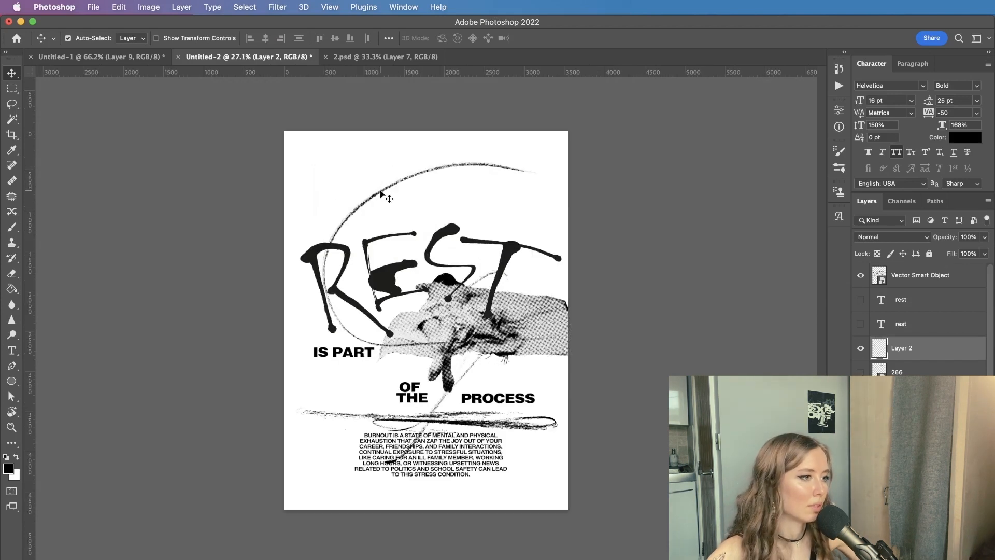
pyautogui.moveTo(384, 185); pyautogui.dragTo(394, 165)
pyautogui.moveTo(392, 161); pyautogui.dragTo(393, 139)
# - Scale the burnout paragraph down to 89.61% and nudge it slightly upward beneath the scribble
pyautogui.scroll(1, 723, 185)
pyautogui.click(430, 456)
pyautogui.press('super+t')
pyautogui.moveTo(520, 439); pyautogui.dragTo(510, 439)
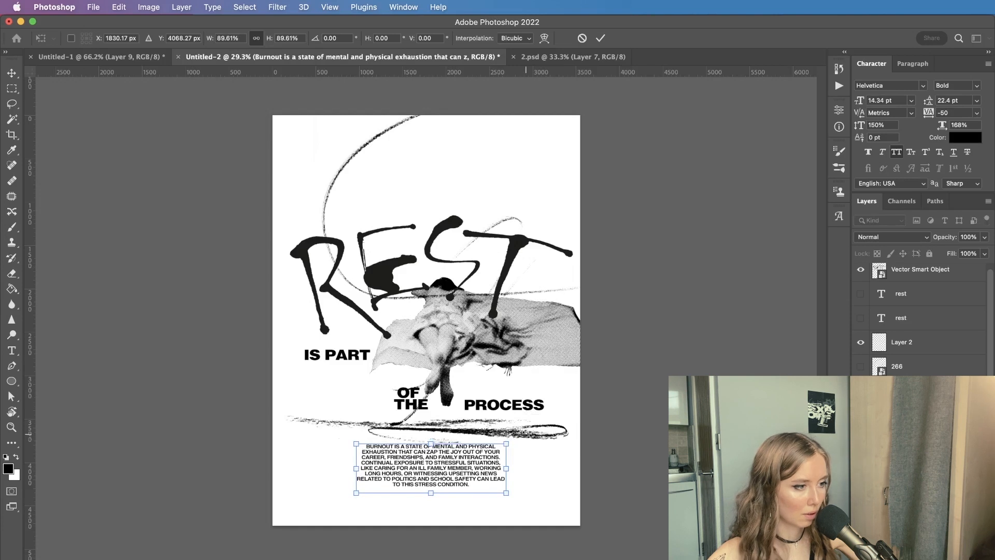
pyautogui.press('Return')
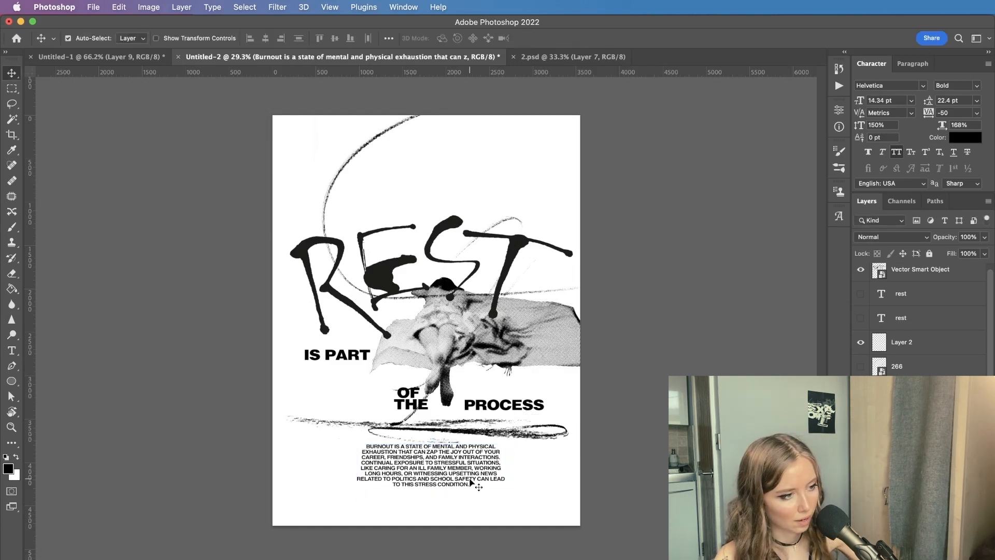
pyautogui.press('Up')
pyautogui.press('Up')
pyautogui.press('Up')
pyautogui.press('Up')
pyautogui.press('Up')
pyautogui.press('Up')
pyautogui.press('Up')
pyautogui.press('Up')
pyautogui.press('Up')
pyautogui.press('Up')
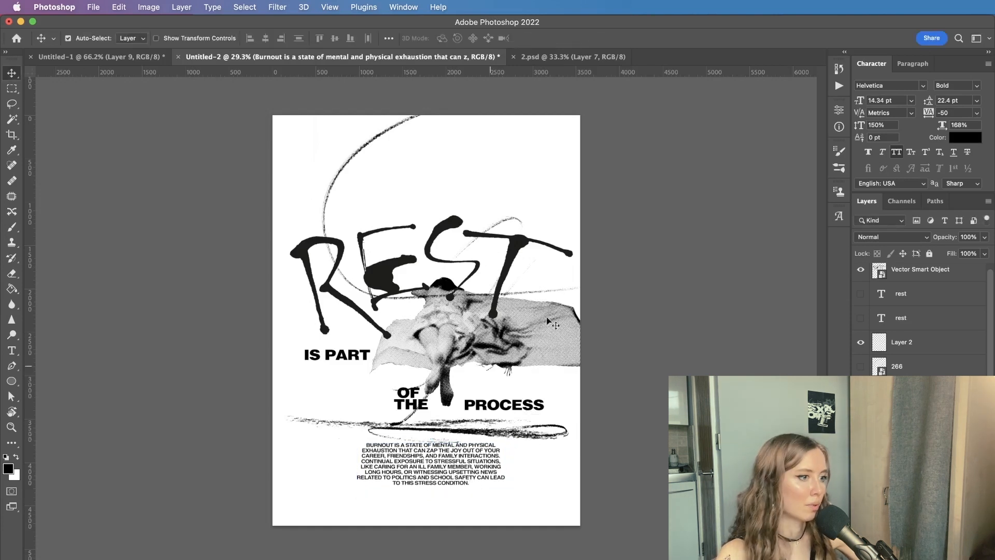
# - Shift the word PROCESS vertically by 20 px so it lines up with THE
pyautogui.scroll(2, 549, 383)
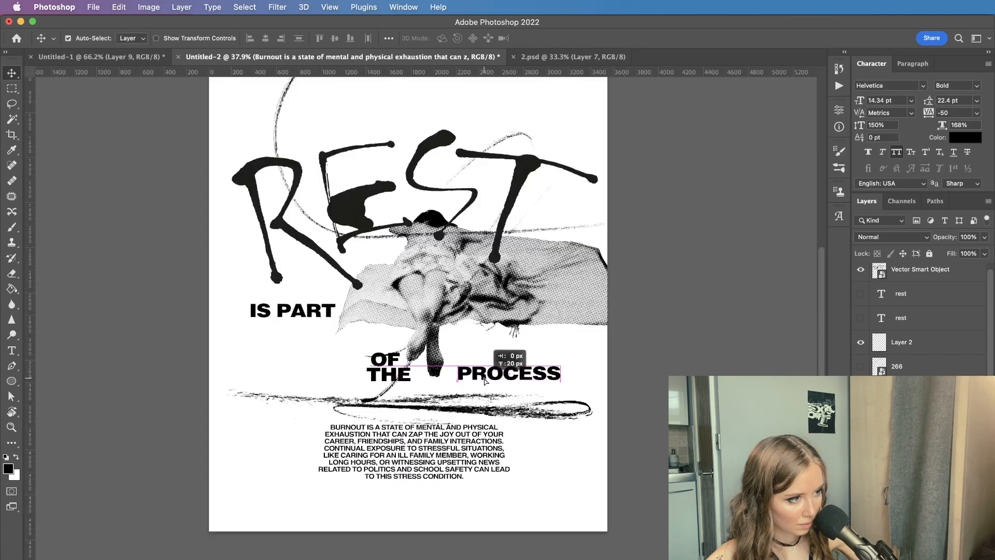
pyautogui.click(533, 382)
pyautogui.scroll(-2, 460, 276)
# - Draw a small rectangular selection above the R of REST and fill it with black on a new layer
pyautogui.press('m')
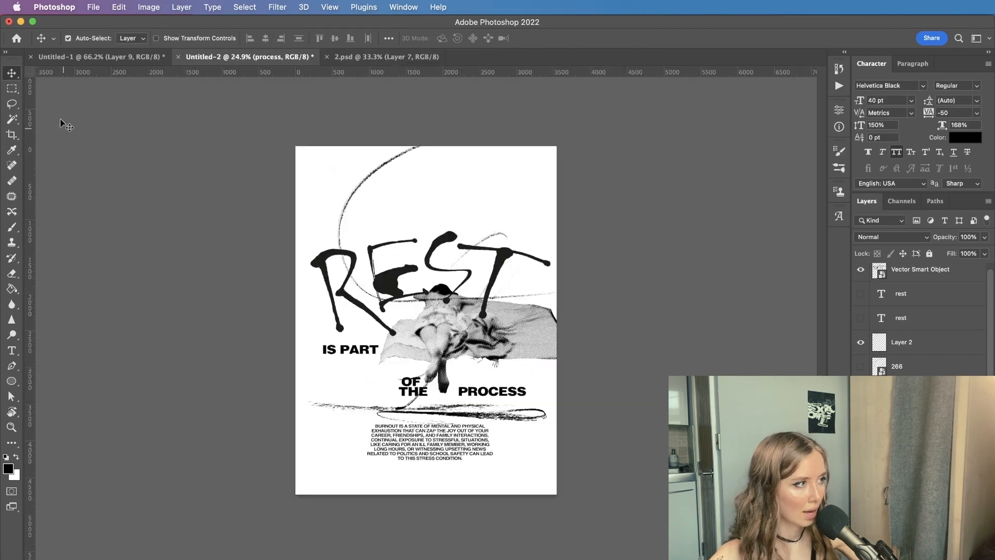
pyautogui.scroll(2, 391, 177)
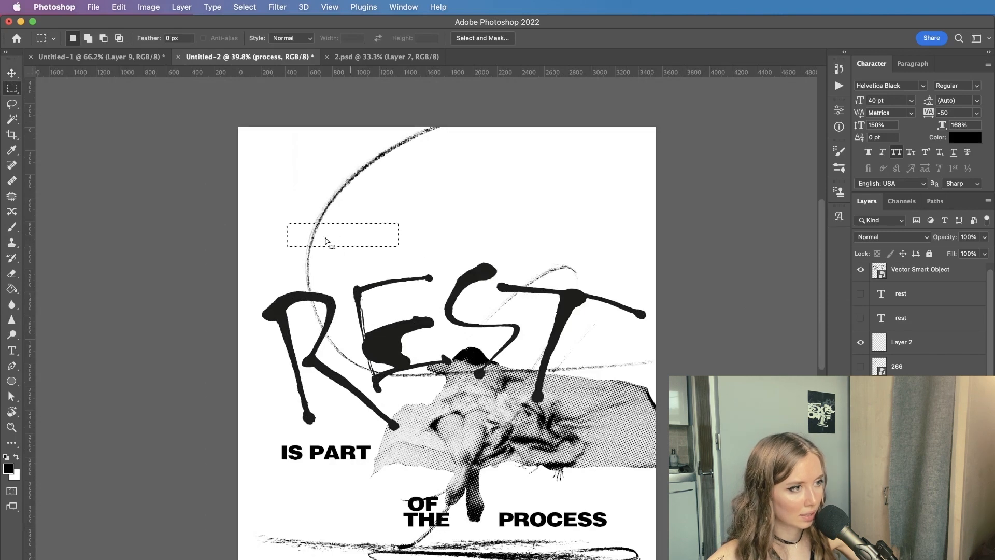
pyautogui.press('super+shift+alt+n')
pyautogui.press('g')
pyautogui.click(376, 235)
pyautogui.press('v')
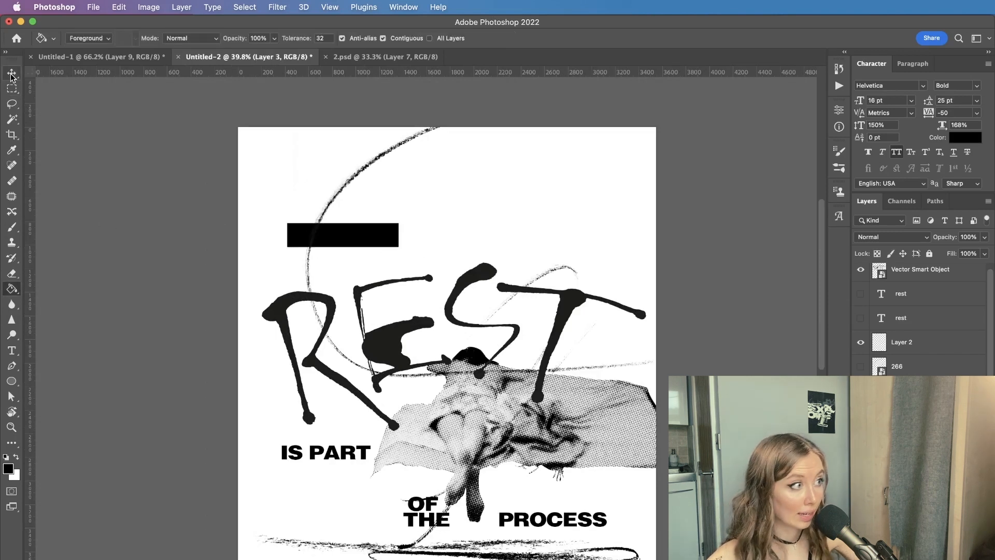
# - Place a white copy of the IS PART text on the black bar above REST
pyautogui.press('super+[')
pyautogui.click(389, 243)
pyautogui.moveTo(390, 243); pyautogui.dragTo(351, 238)
pyautogui.scroll(-3, 466, 280)
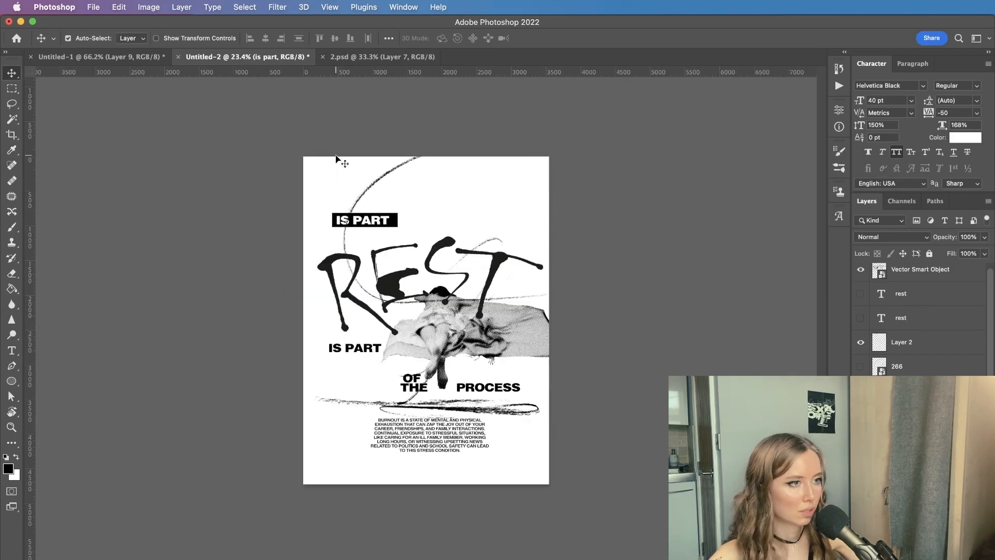
# - Replace the white IS PART text on the black bar with "your daily reminder" on two lines
pyautogui.scroll(3, 417, 192)
pyautogui.scroll(-5, 456, 275)
pyautogui.hscroll(2, 456, 274)
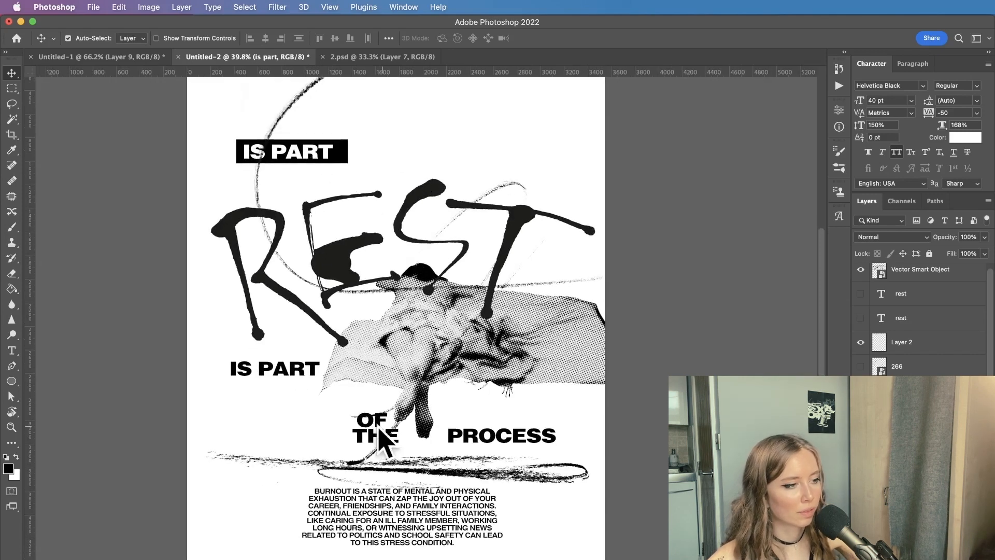
pyautogui.click(12, 350)
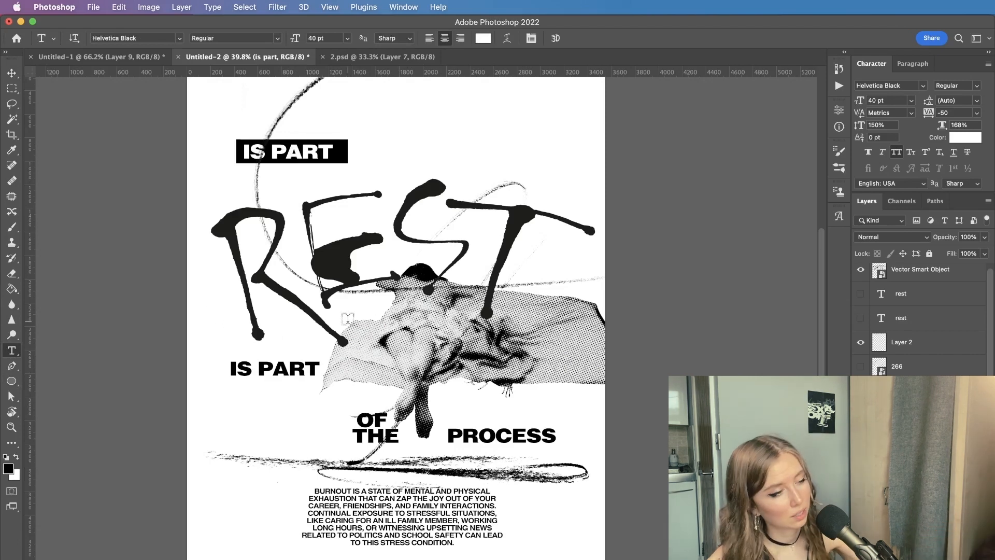
pyautogui.scroll(-3, 215, 312)
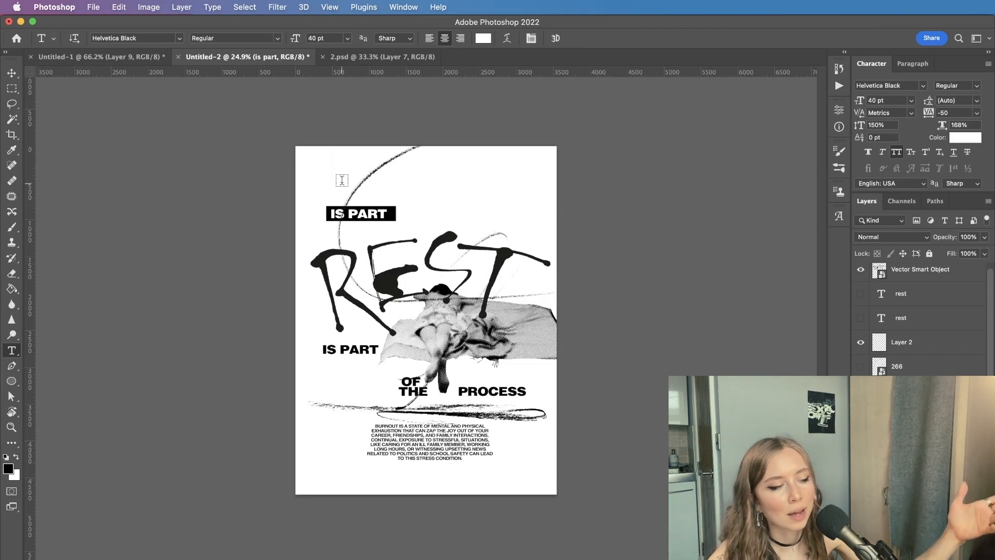
pyautogui.scroll(3, 366, 197)
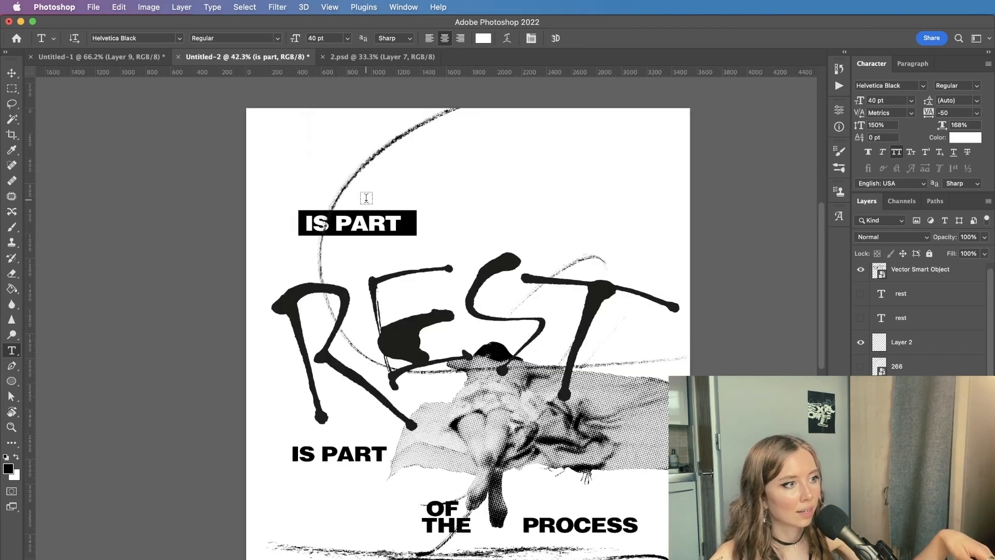
pyautogui.scroll(2, 366, 197)
pyautogui.click(336, 240)
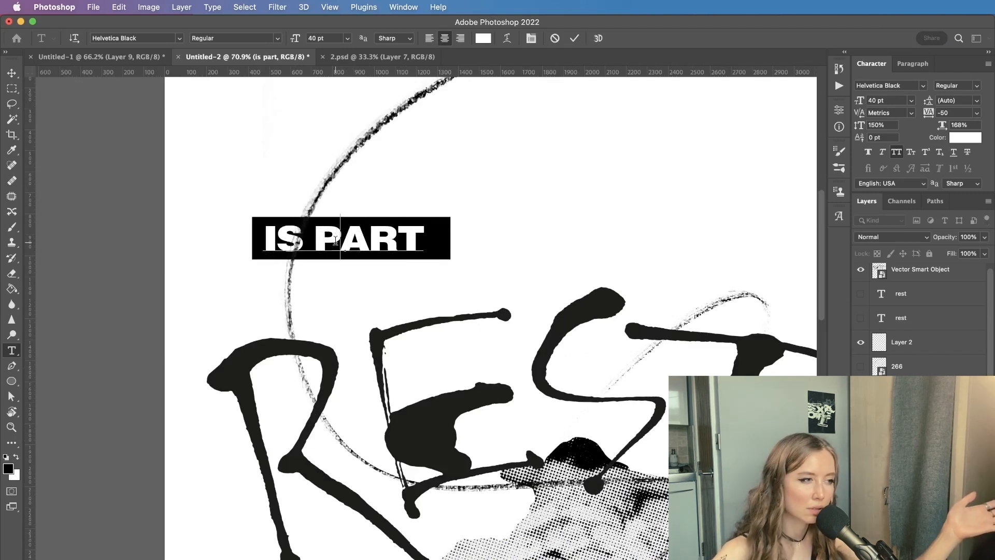
pyautogui.press('super+a')
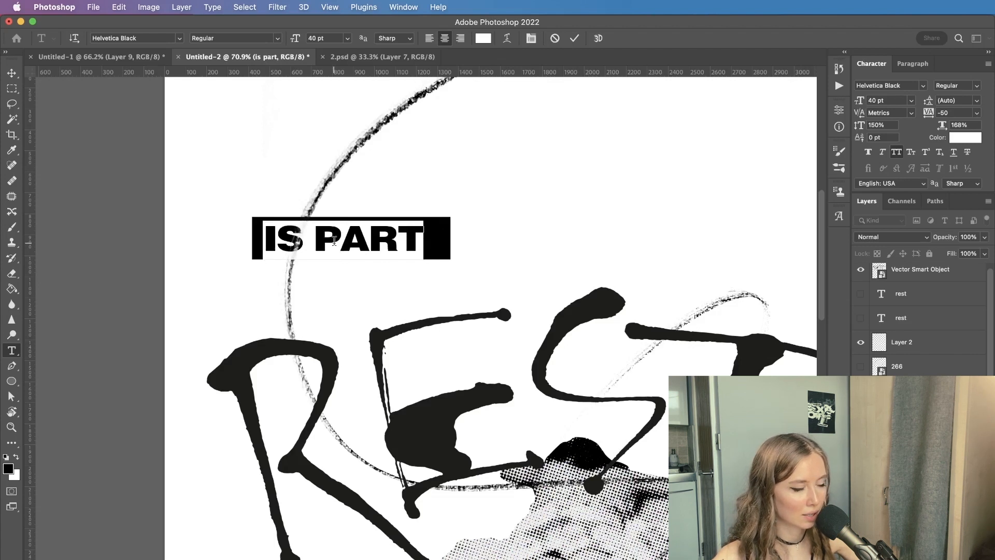
pyautogui.write('your daily')
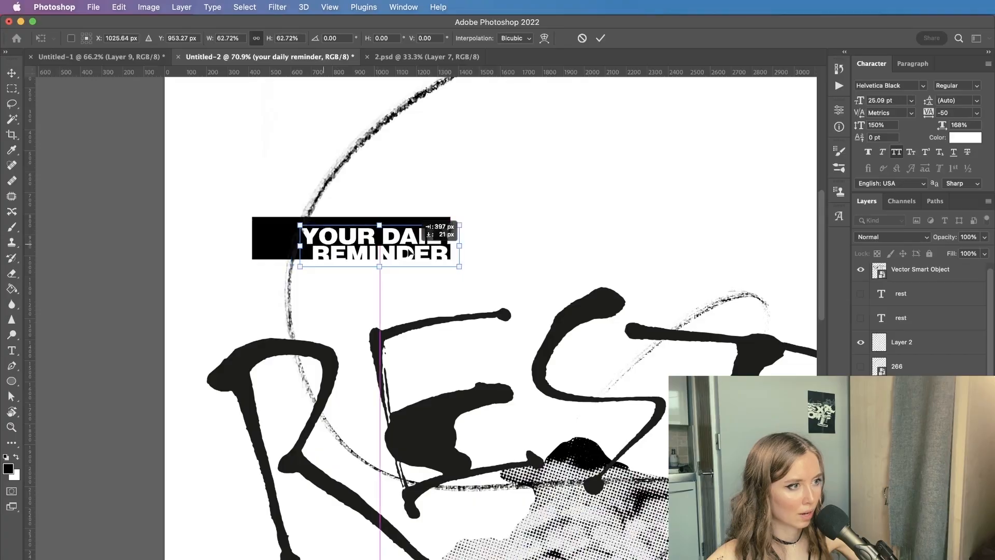
# - Scale the reminder text to 62.72% and place it against the black bar's right end
pyautogui.moveTo(366, 252); pyautogui.dragTo(403, 252)
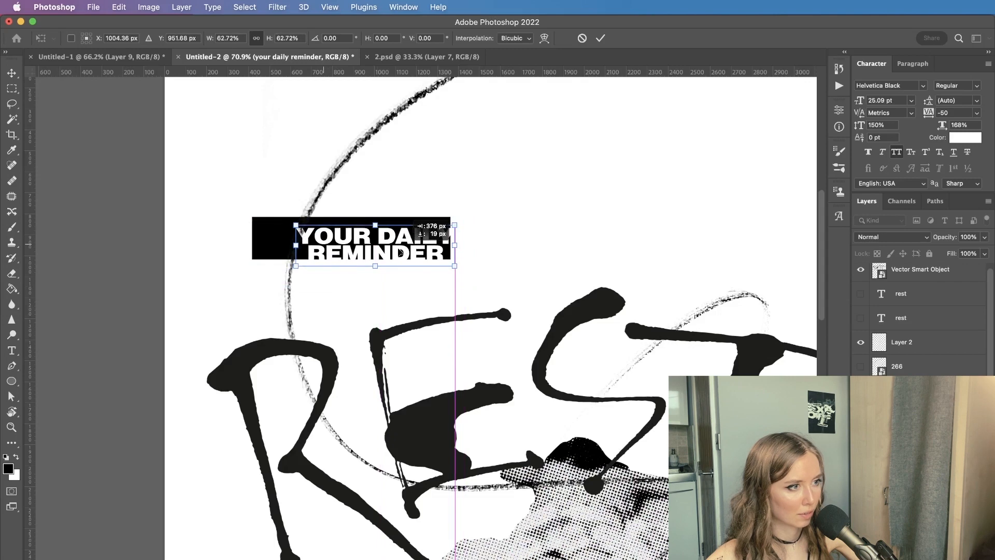
pyautogui.press('Return')
pyautogui.scroll(-5, 477, 244)
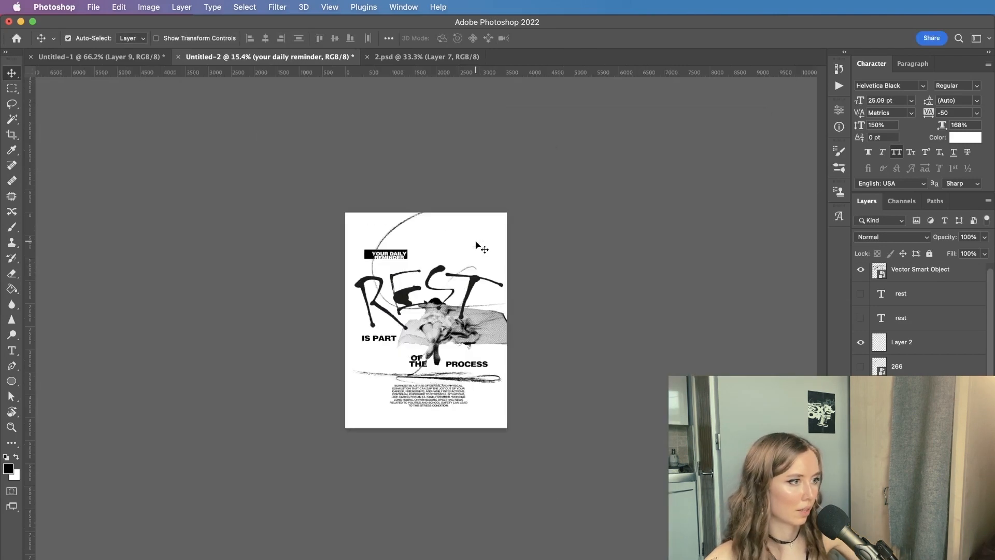
# - Tighten the reminder text's tracking to -200 and reduce its size to 20.24 pt so it fits the bar
pyautogui.scroll(2, 479, 244)
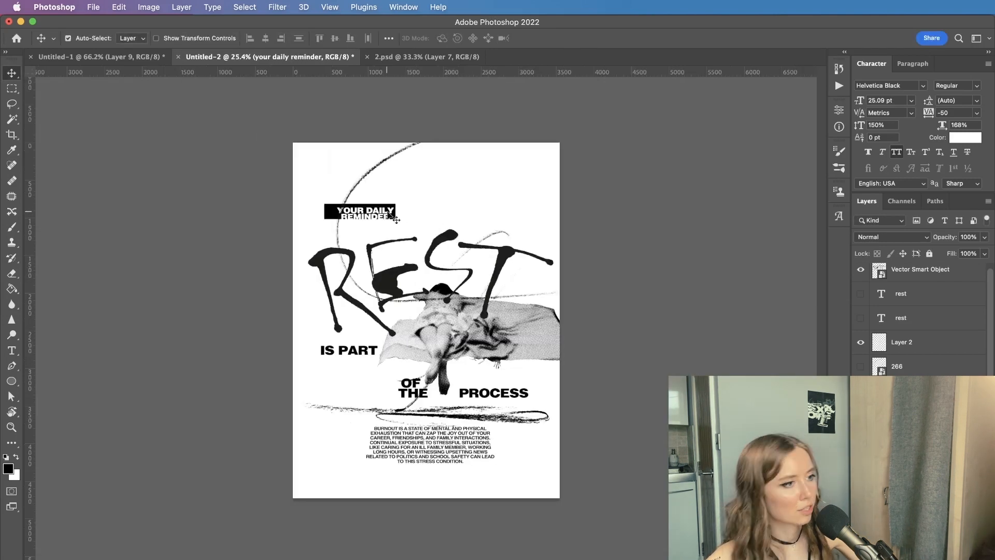
pyautogui.scroll(4, 402, 214)
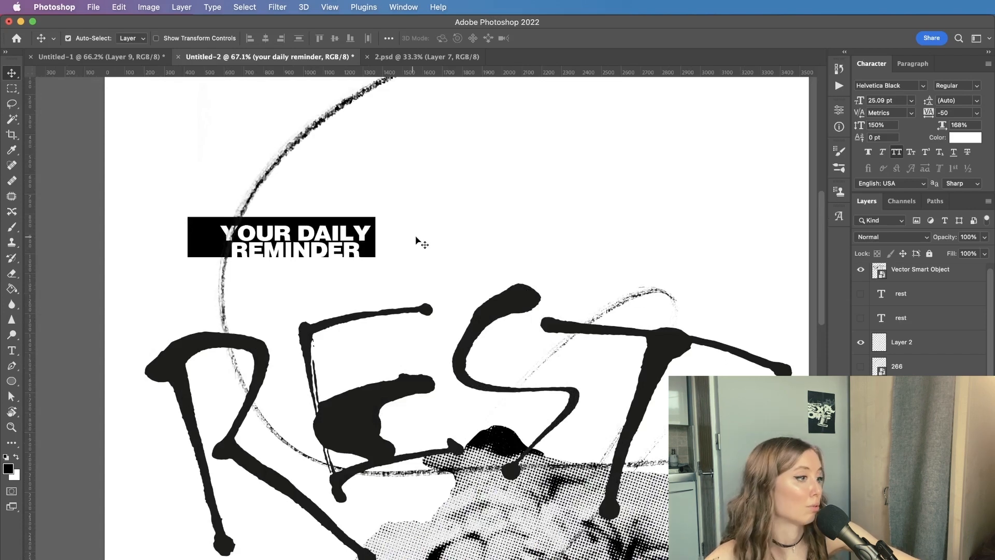
pyautogui.scroll(-2, 417, 238)
pyautogui.scroll(-3, 566, 244)
pyautogui.scroll(2, 518, 261)
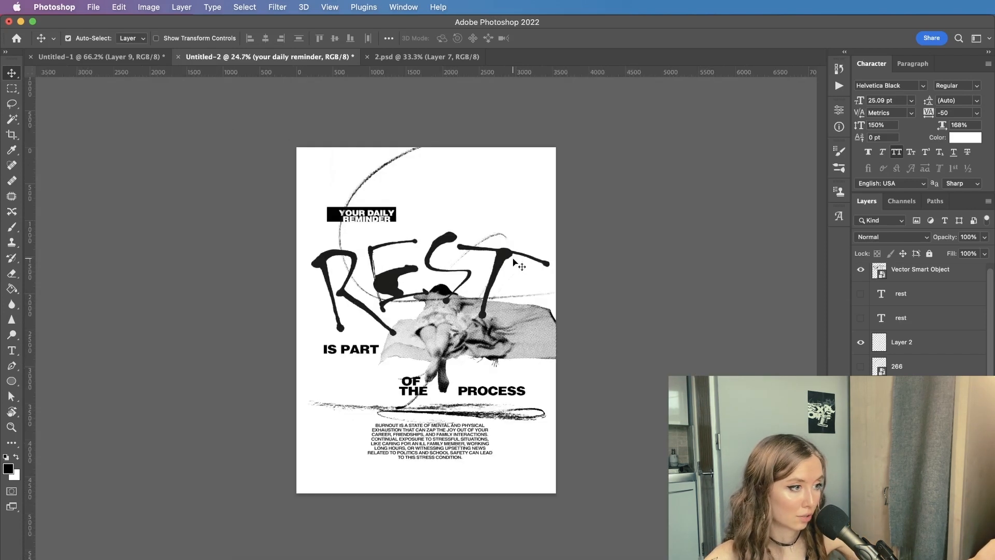
pyautogui.scroll(5, 423, 208)
pyautogui.press('t')
pyautogui.click(385, 212)
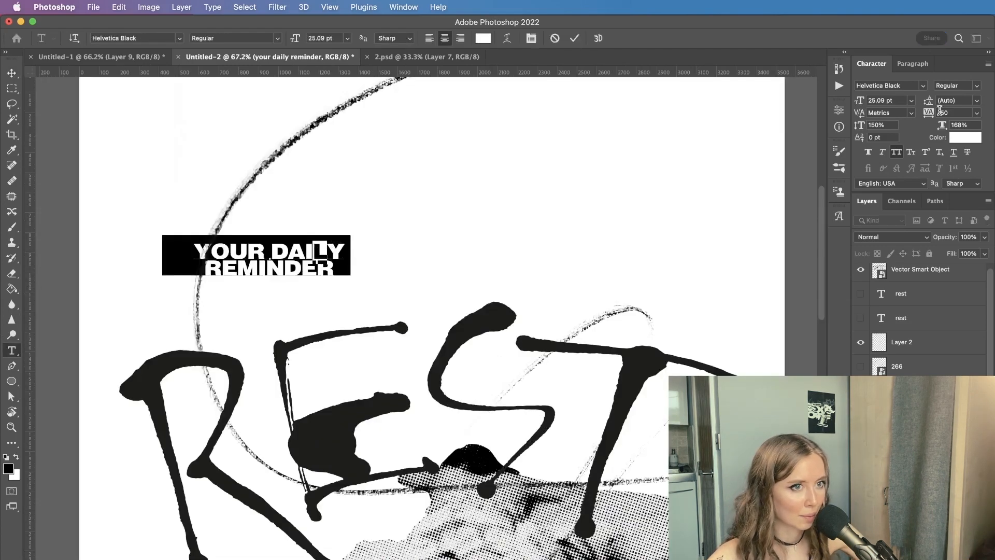
pyautogui.click(11, 73)
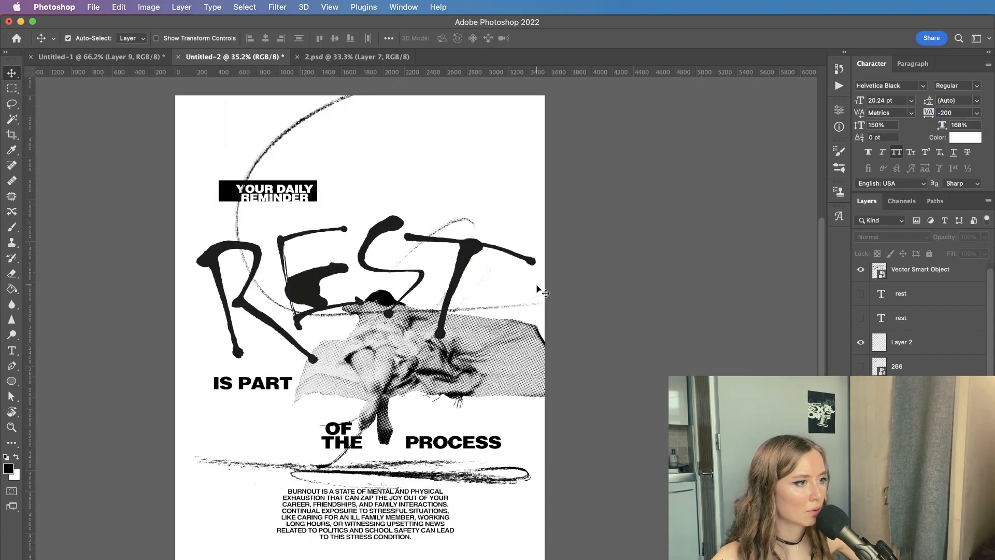
pyautogui.scroll(-3, 539, 290)
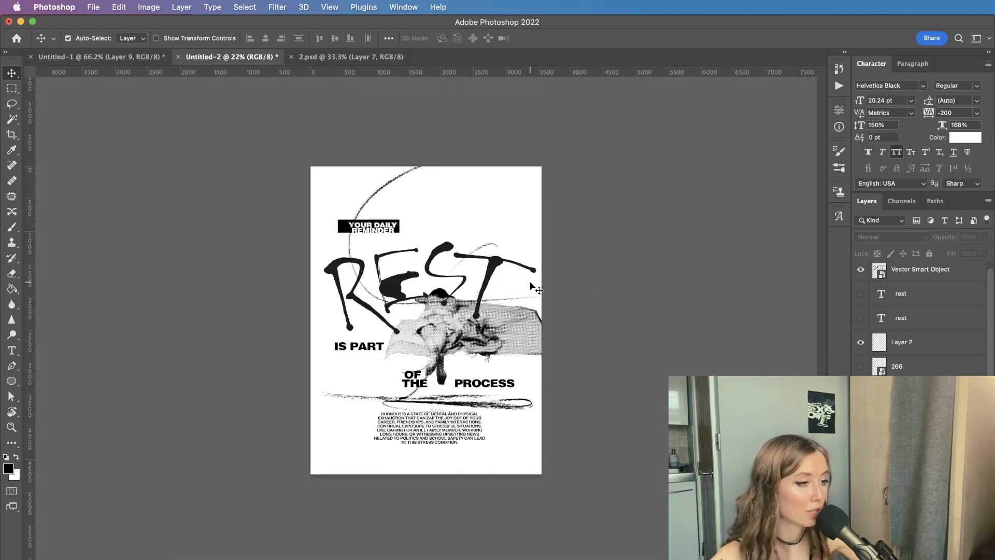
# - Add a solid colour fill layer in light pink f5d1c9 above all artwork and blend it with Multiply
pyautogui.click(923, 271)
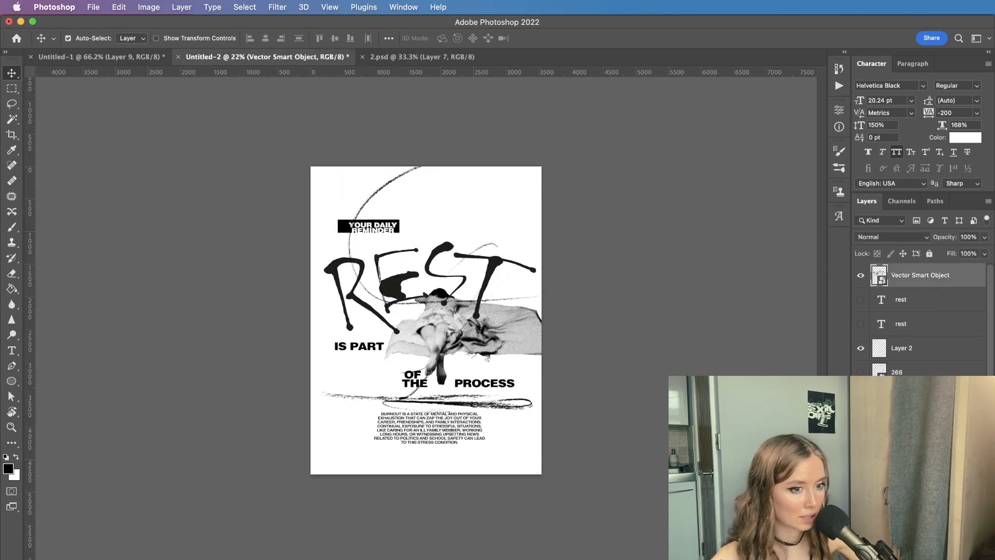
pyautogui.click(956, 321)
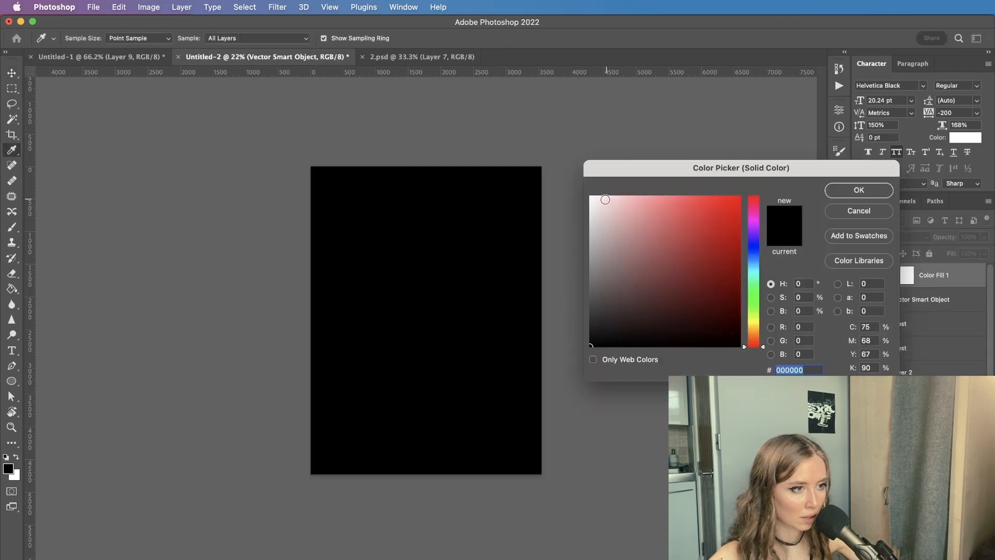
pyautogui.click(608, 196)
pyautogui.click(754, 342)
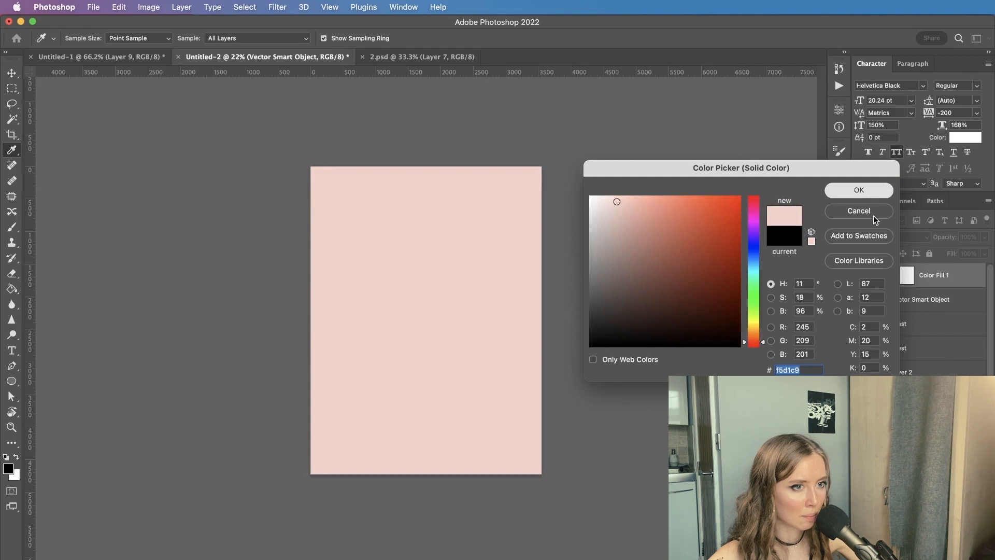
pyautogui.click(858, 191)
pyautogui.hotkey('alt', 'shift', 'm')
# - Group the is part, of the and process text layers, duplicate the group and hide the original
pyautogui.scroll(5, 369, 362)
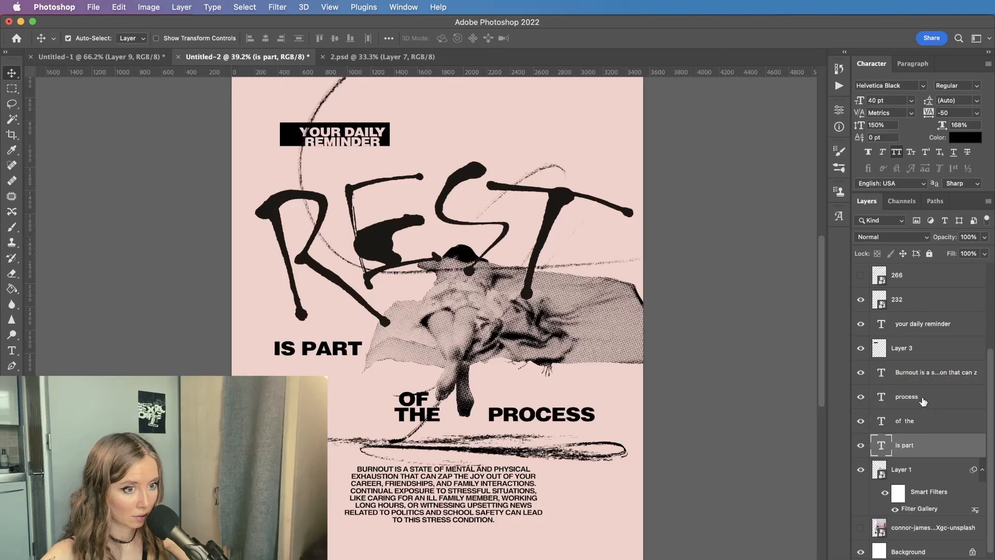
pyautogui.keyDown('shift'); pyautogui.click(923, 398); pyautogui.keyUp('shift')
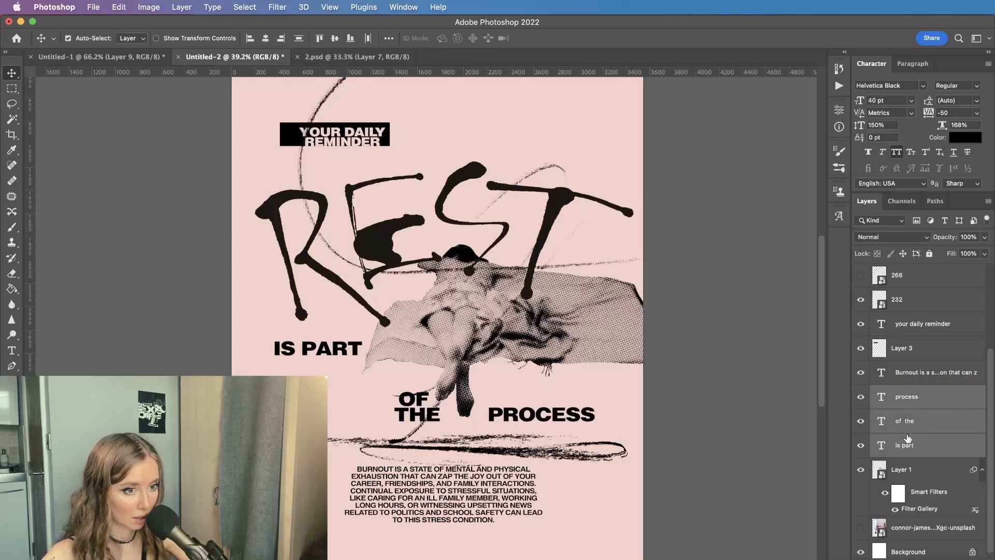
pyautogui.press('super+g')
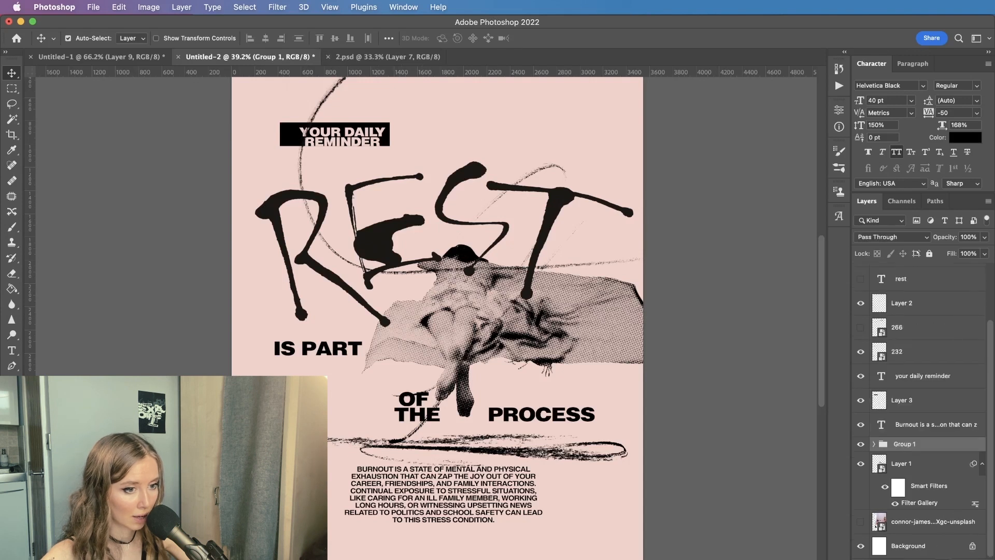
pyautogui.press('super+j')
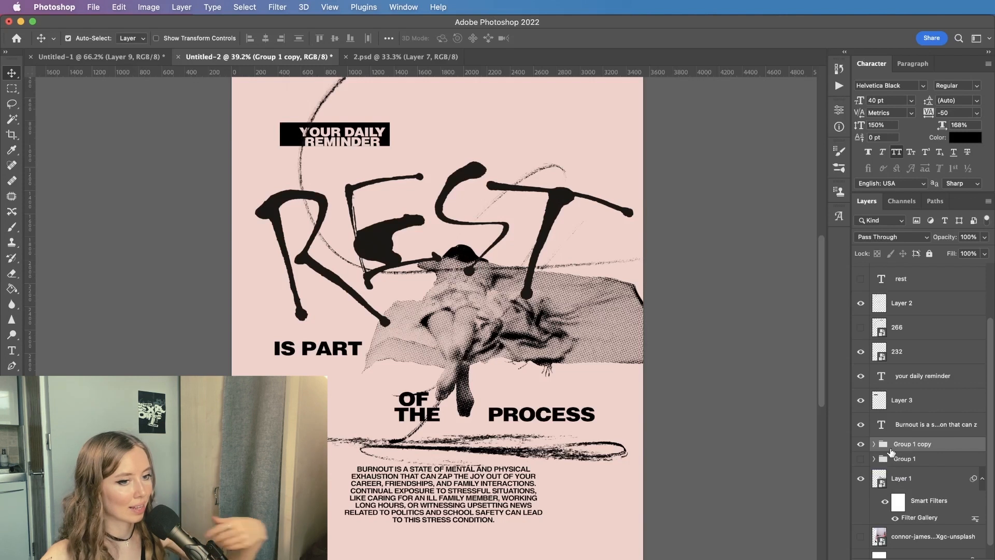
# - Merge the duplicated text group into a single layer, keeping it in its original position
pyautogui.press('super+e')
pyautogui.click(861, 448)
pyautogui.click(861, 449)
pyautogui.moveTo(542, 421); pyautogui.dragTo(566, 400)
pyautogui.press('super+z')
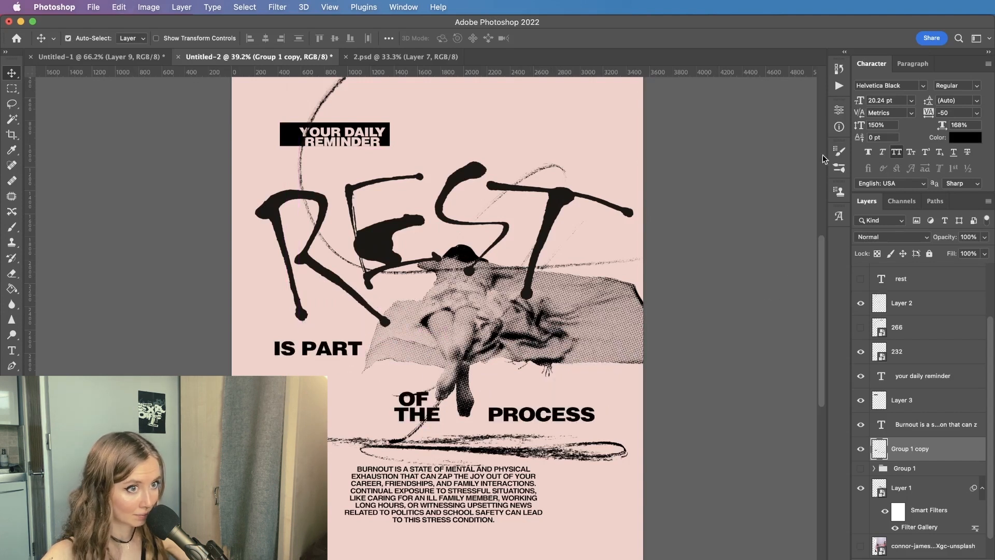
# - Run the One Click Grunger Auto - Extreme action on the merged heading text and flatten its result into one layer
pyautogui.click(839, 88)
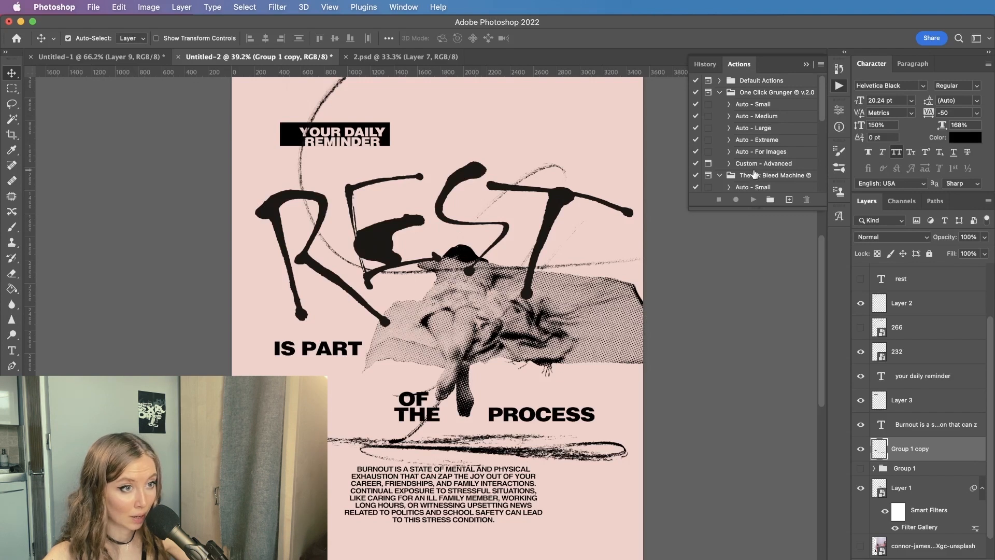
pyautogui.click(760, 141)
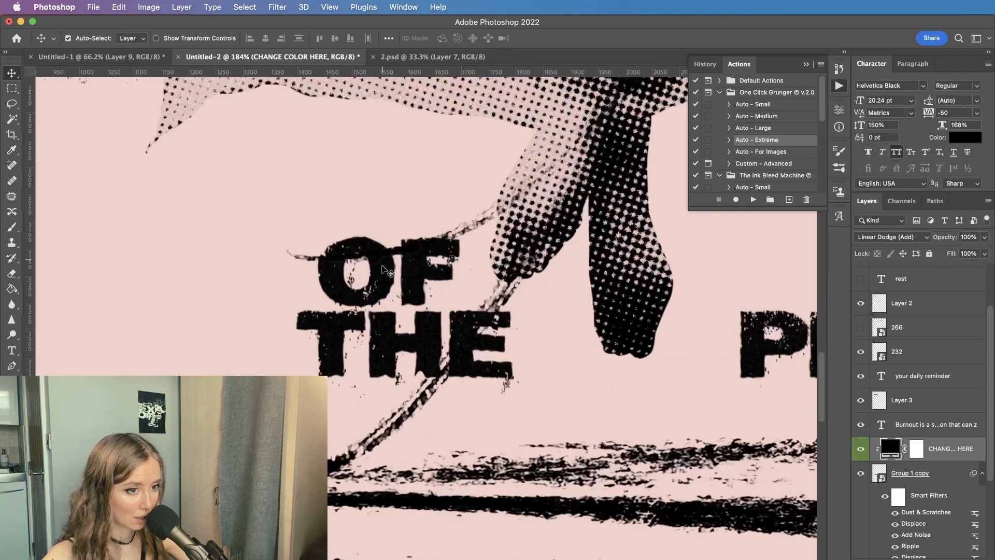
pyautogui.scroll(3, 421, 368)
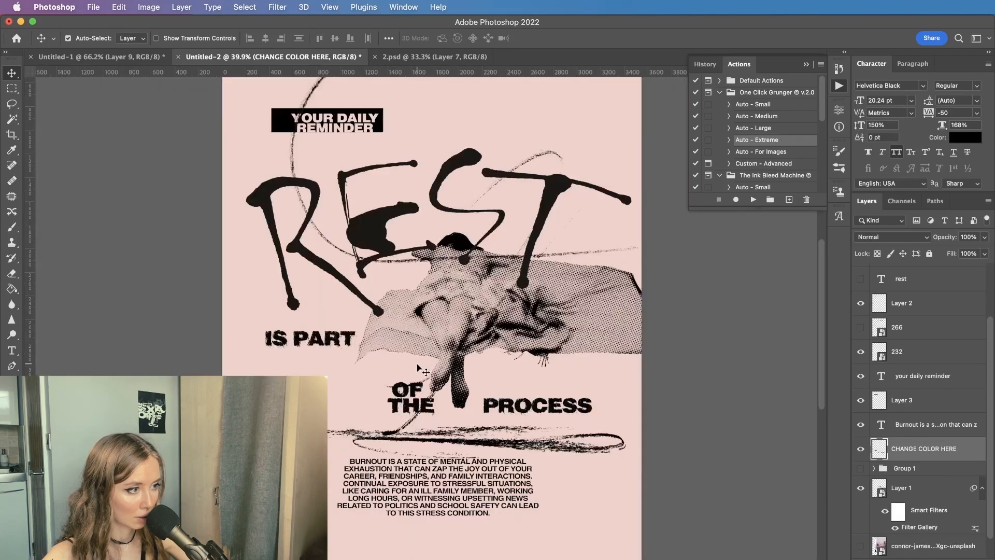
pyautogui.scroll(-3, 408, 384)
pyautogui.scroll(3, 490, 439)
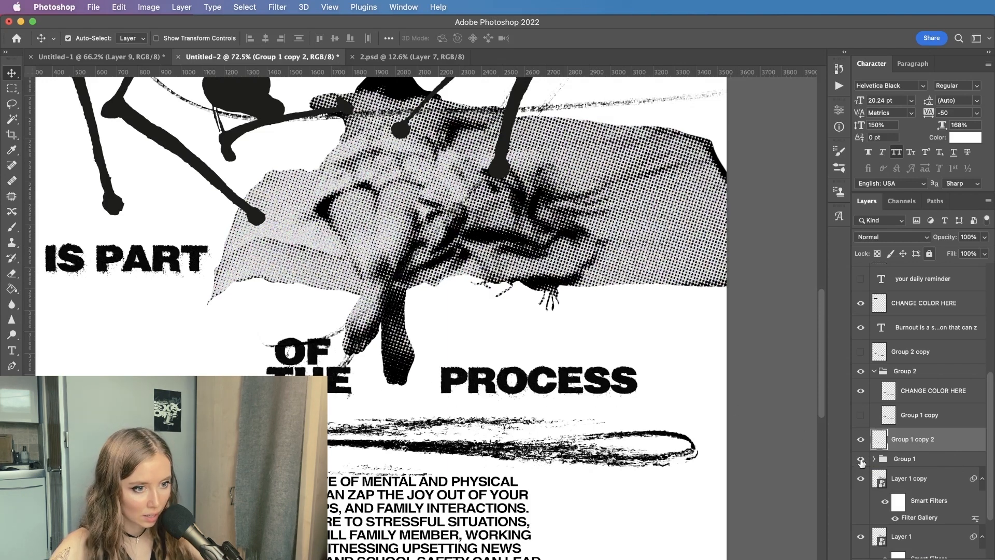
# - Apply a Gaussian Blur with a 7.0 pixel radius to the merged heading text copy beneath the grunge-textured text
pyautogui.click(276, 7)
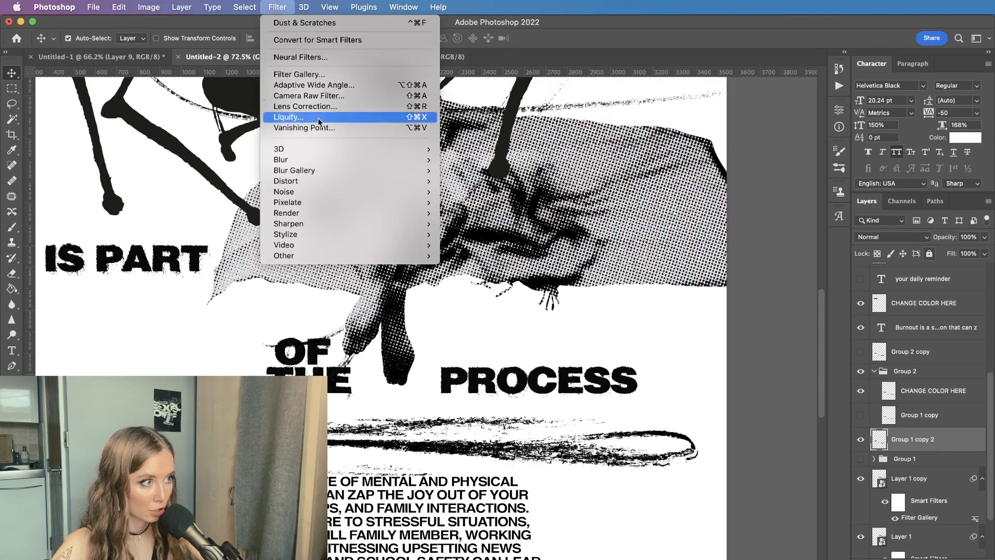
pyautogui.moveTo(290, 159)
pyautogui.click(497, 206)
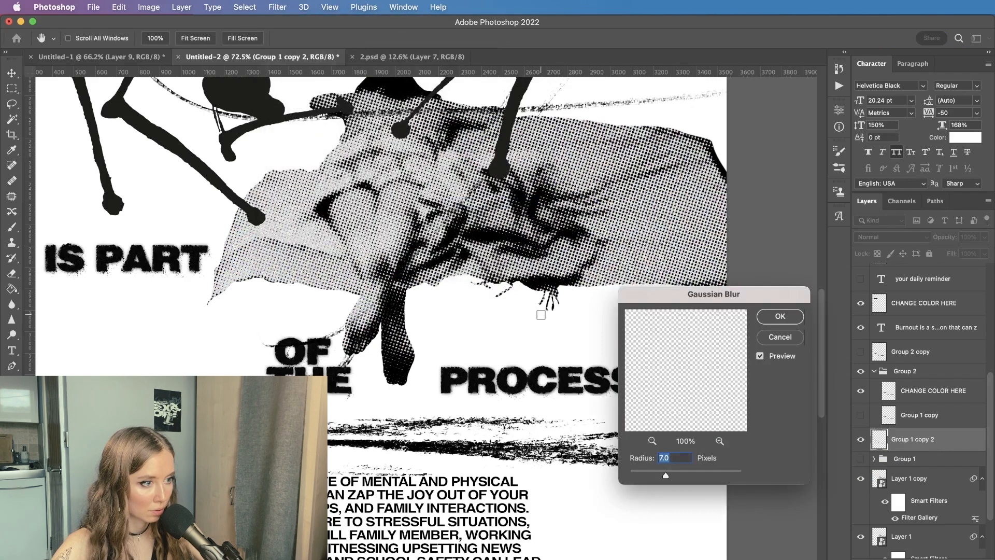
pyautogui.moveTo(625, 305); pyautogui.dragTo(662, 307)
pyautogui.scroll(5, 529, 396)
pyautogui.scroll(-8, 464, 350)
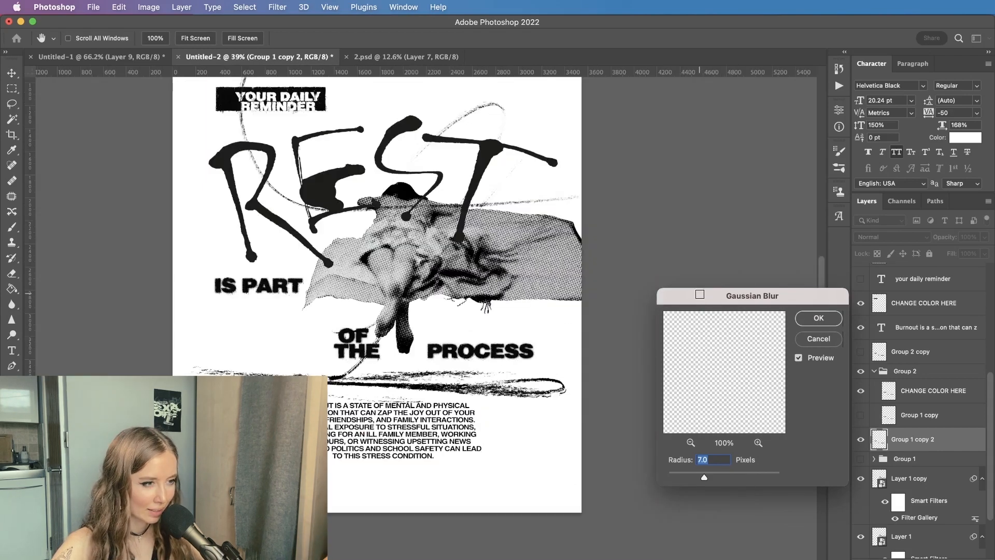
pyautogui.moveTo(700, 299); pyautogui.dragTo(585, 226)
pyautogui.scroll(3, 368, 276)
pyautogui.scroll(-3, 367, 276)
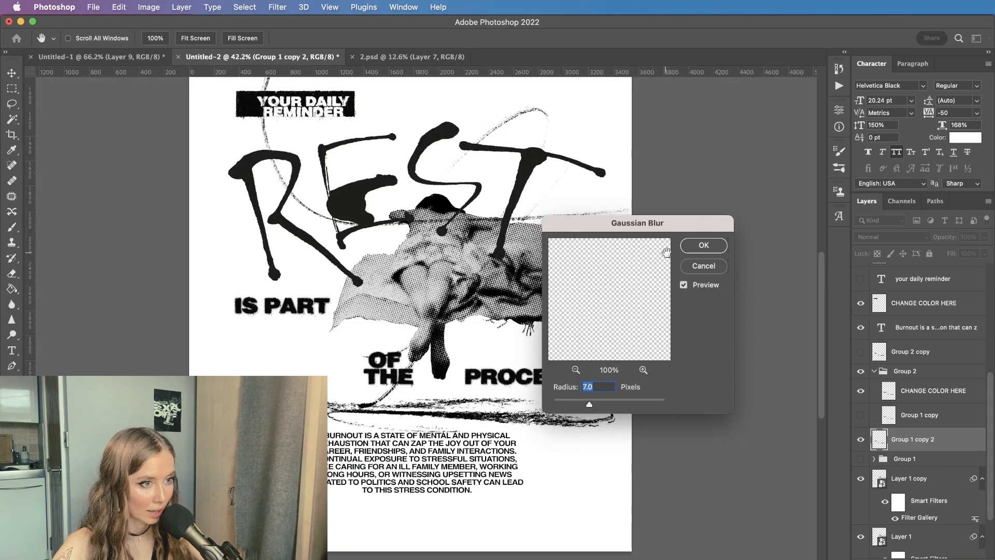
pyautogui.click(703, 245)
# - Compare the poster's heading text with the blurred copy hidden and shown, leaving that layer visible
pyautogui.scroll(-2, 791, 450)
pyautogui.click(859, 440)
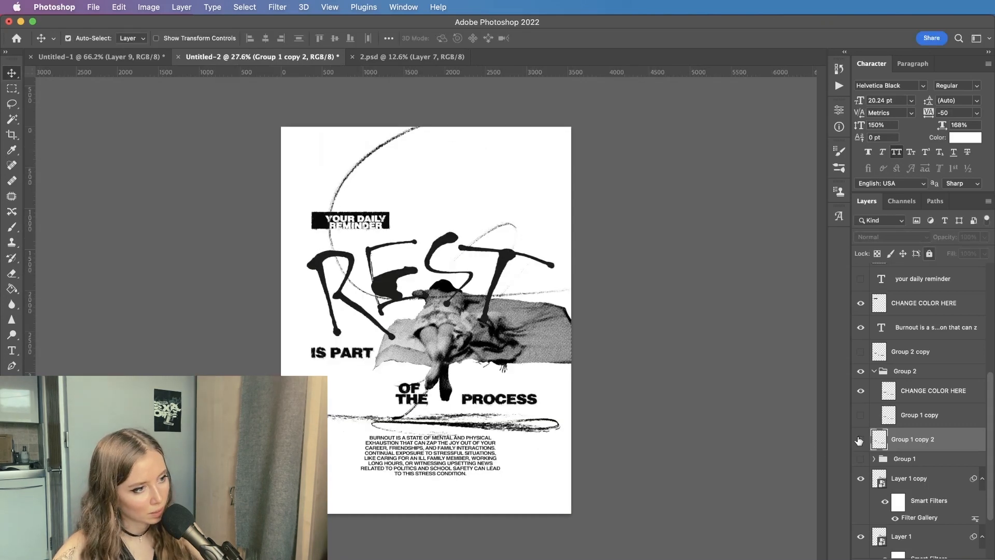
pyautogui.click(860, 439)
pyautogui.scroll(2, 667, 420)
pyautogui.click(860, 439)
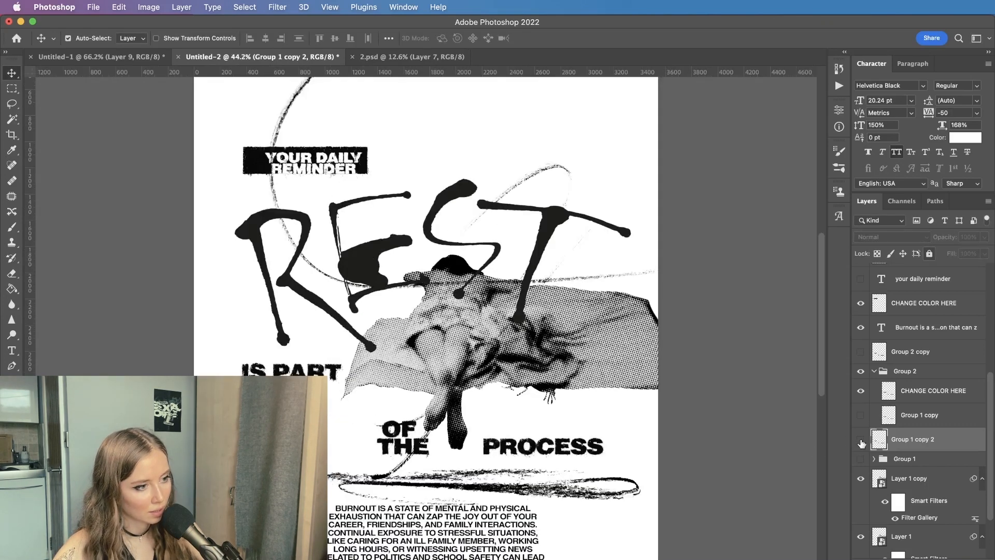
pyautogui.click(860, 440)
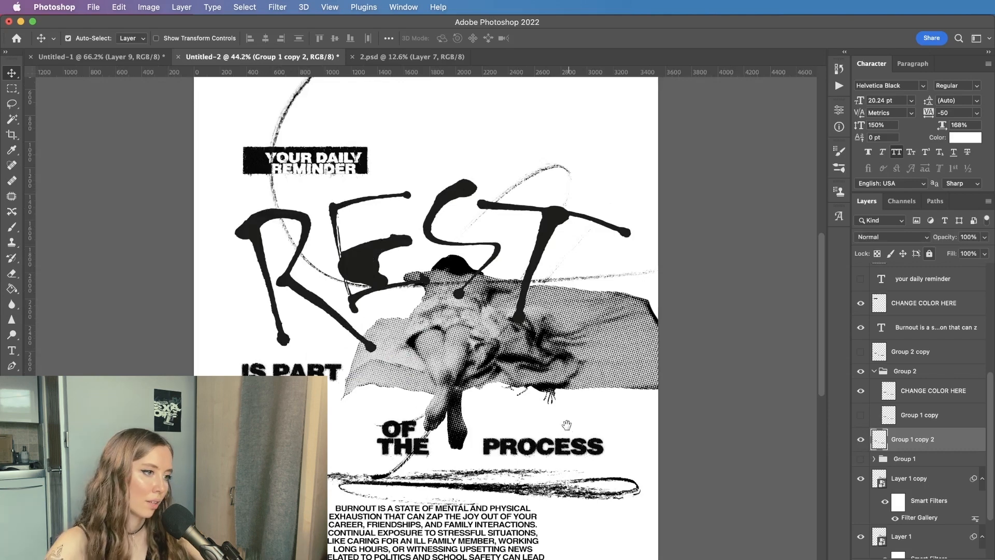
pyautogui.scroll(-2, 522, 424)
pyautogui.hscroll(1, 521, 424)
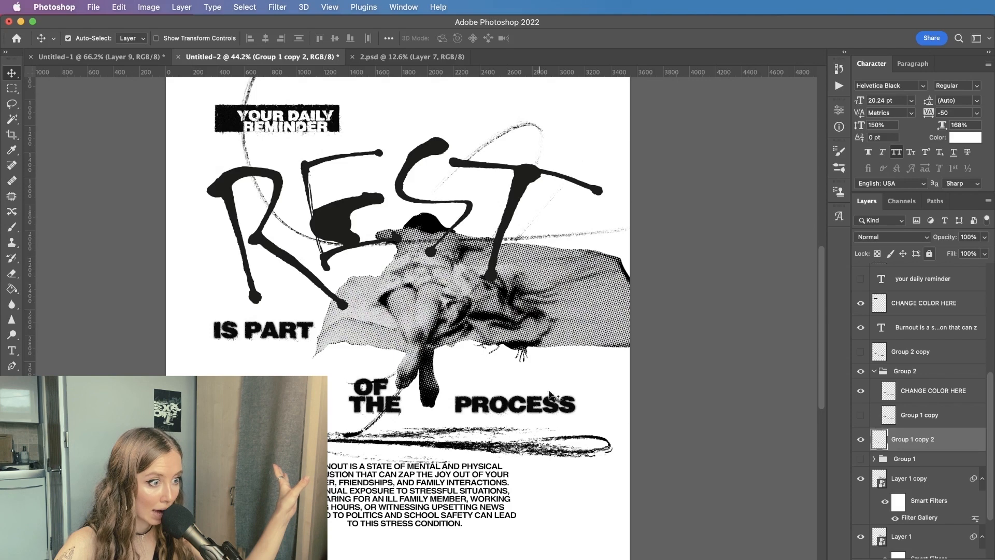
pyautogui.scroll(-3, 619, 415)
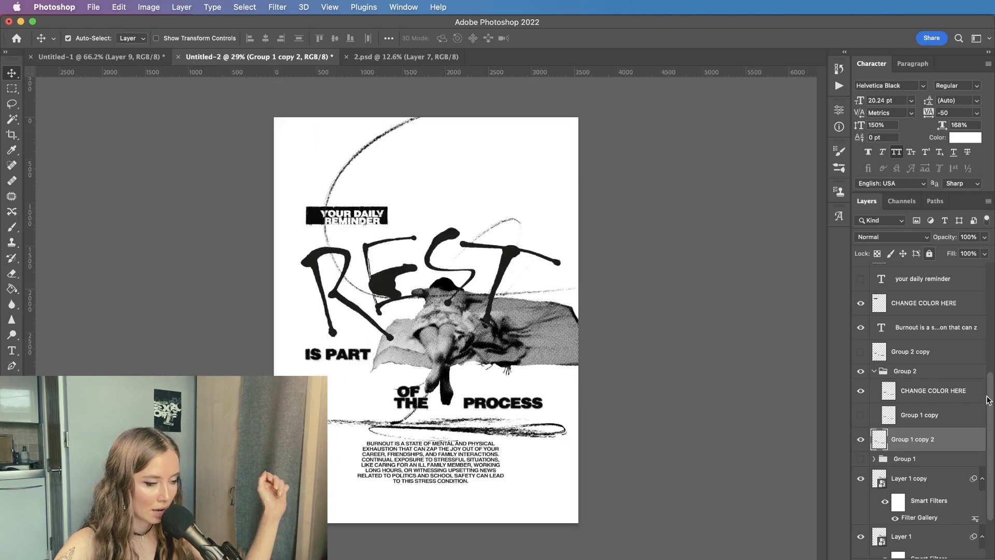